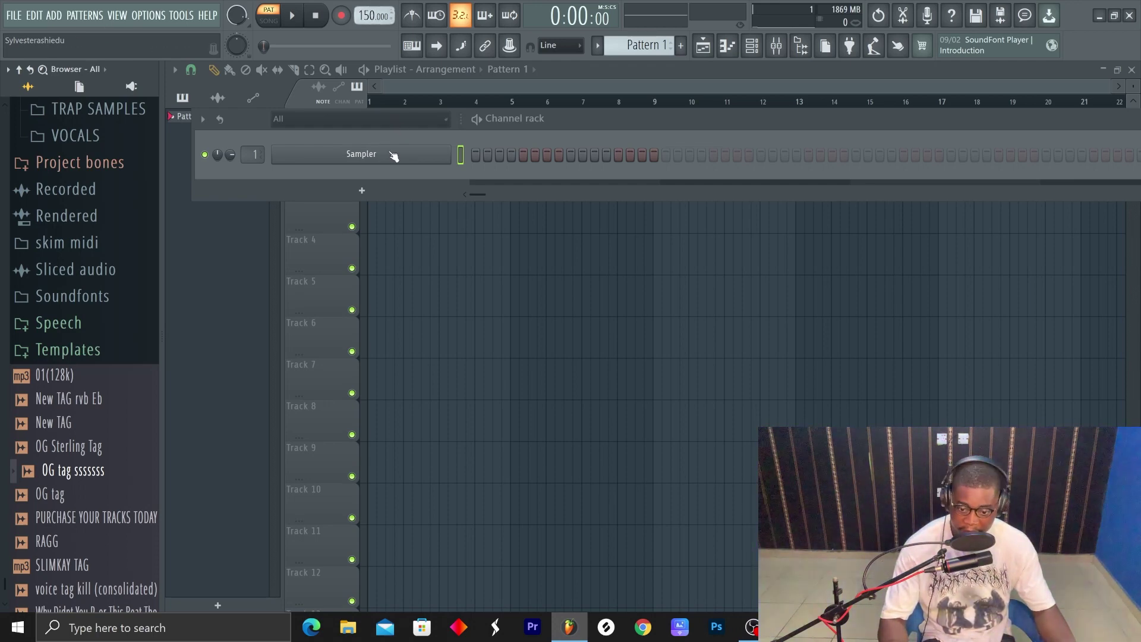
# - Add a Mellotron V instrument channel from the Instrument-Synth list
pyautogui.click(376, 188)
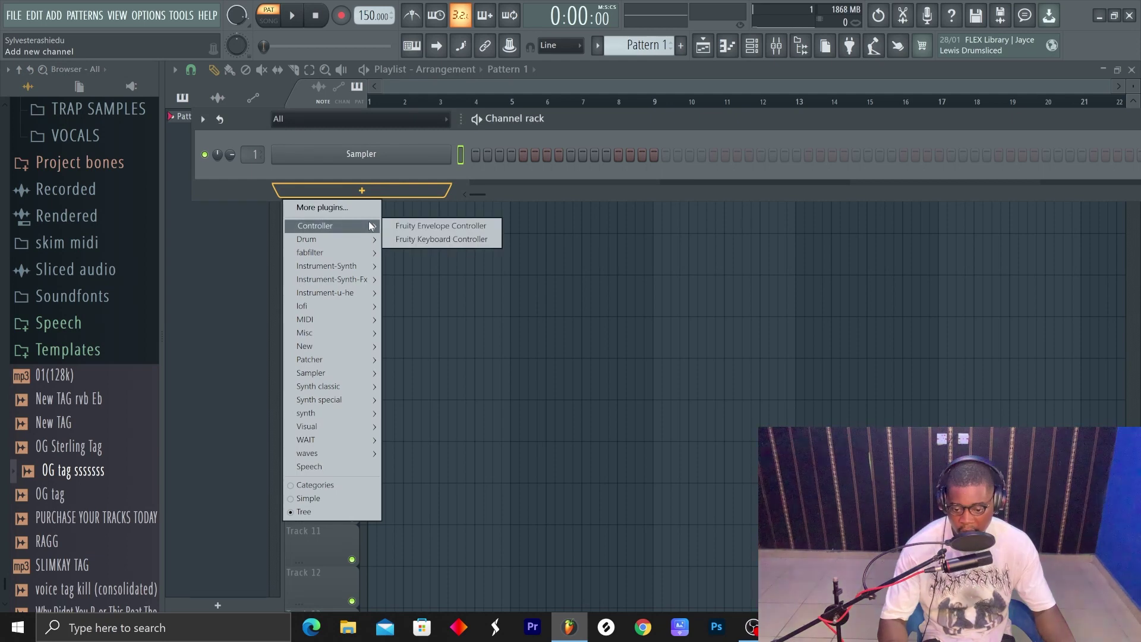
pyautogui.moveTo(362, 282)
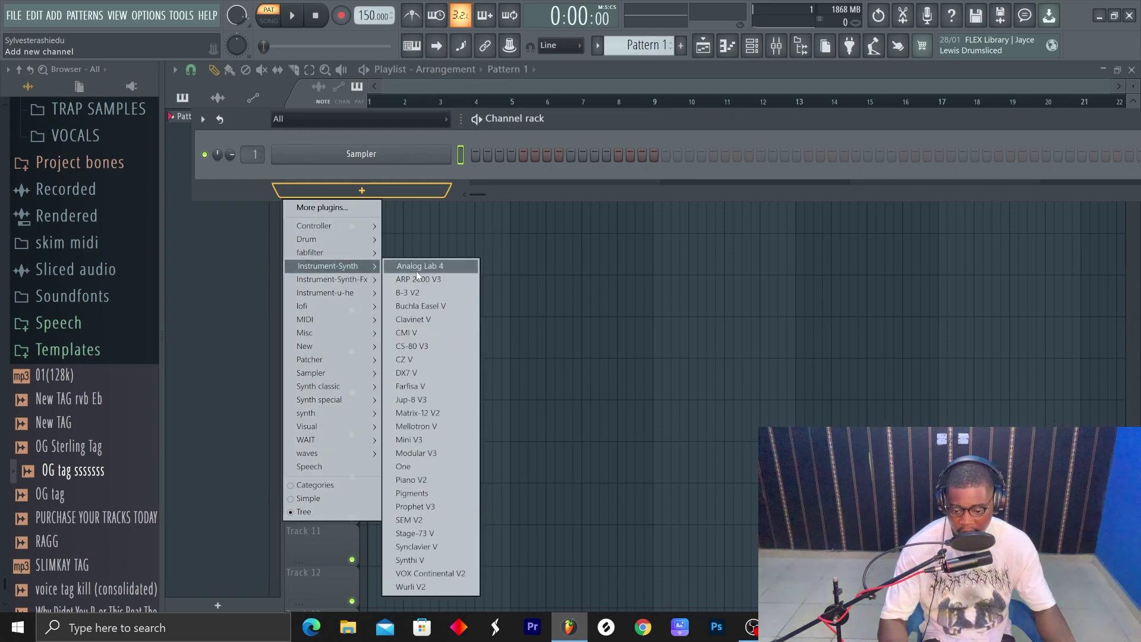
pyautogui.click(436, 428)
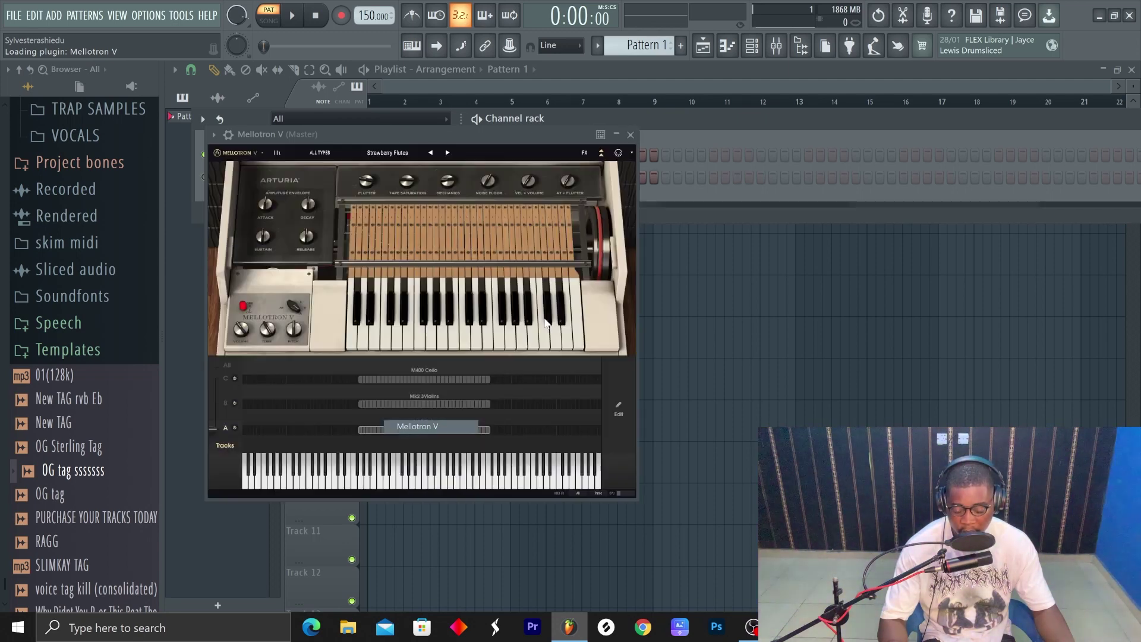
# - Load the Strings > AcousElec Pluck preset on Mellotron V and close the plugin window
pyautogui.click(322, 152)
pyautogui.moveTo(333, 221)
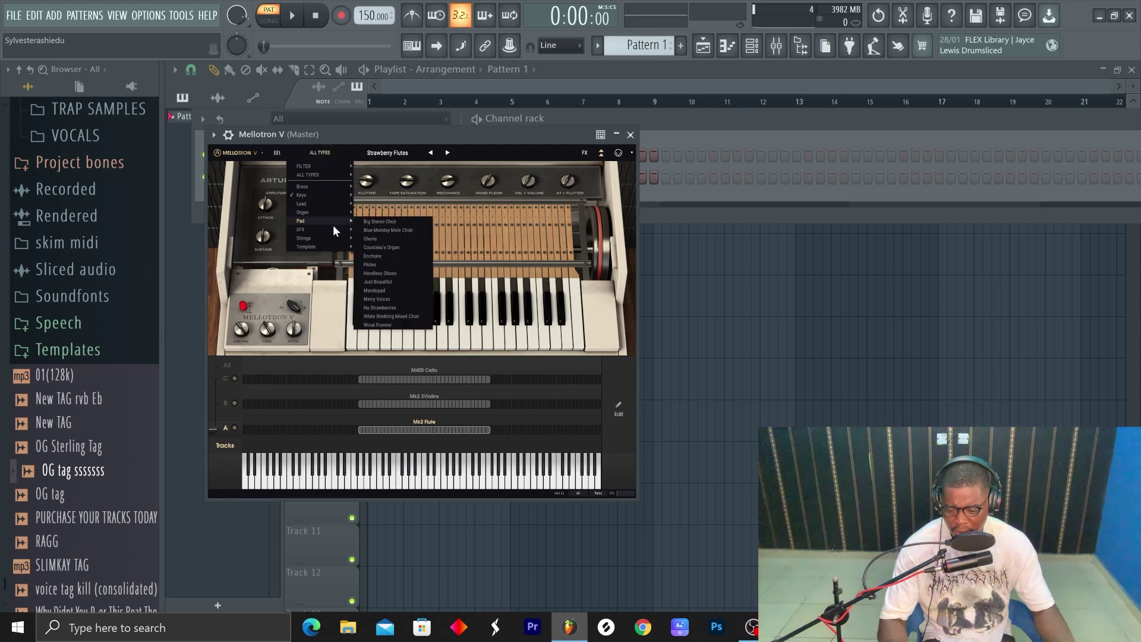
pyautogui.click(362, 238)
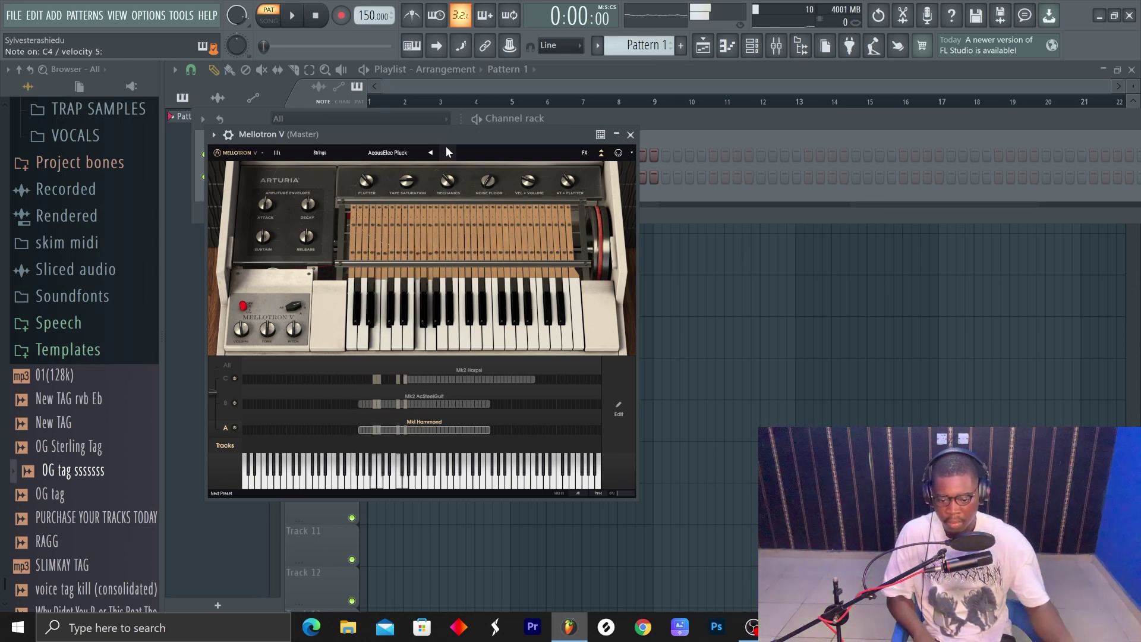
pyautogui.click(630, 134)
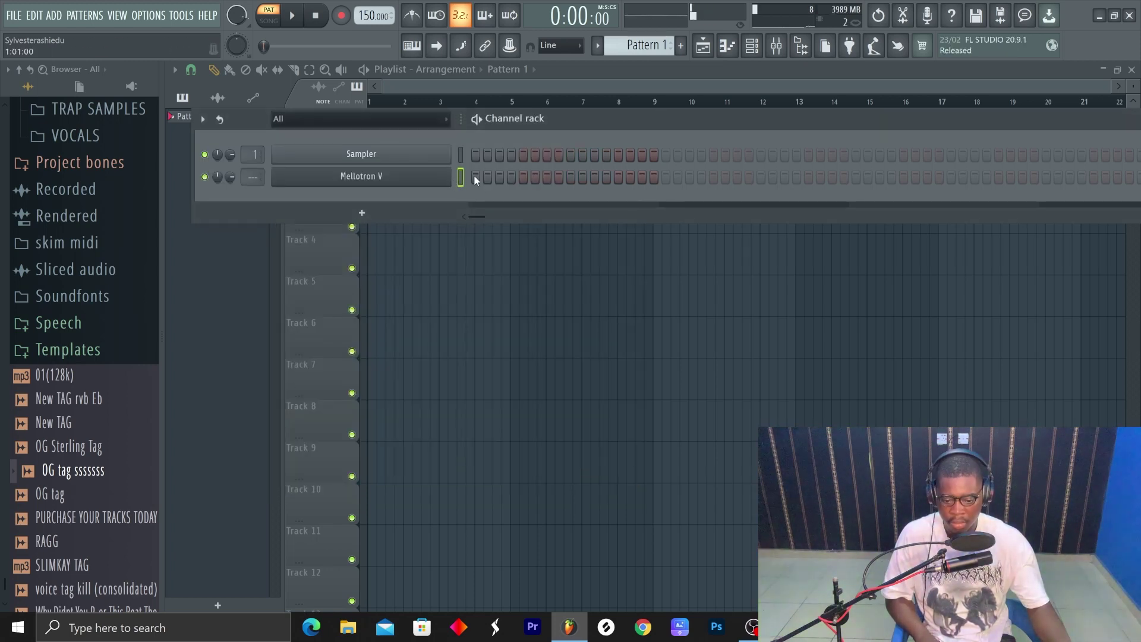
# - Record an eight-bar chord pass into the Mellotron V piano roll
pyautogui.rightClick(443, 174)
pyautogui.click(490, 177)
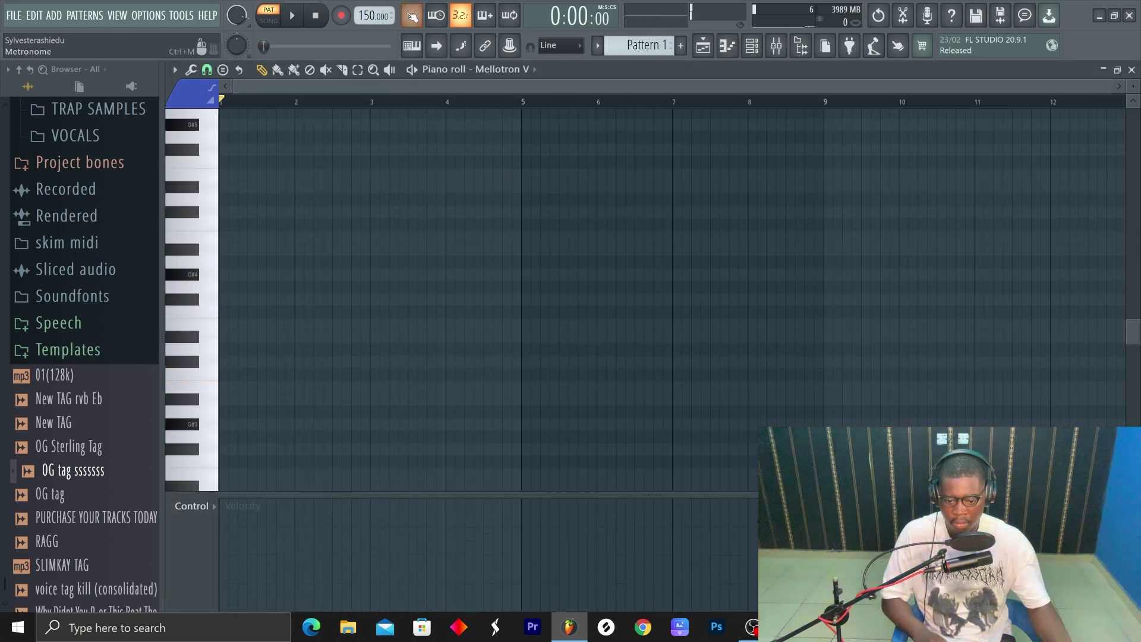
pyautogui.press('space')
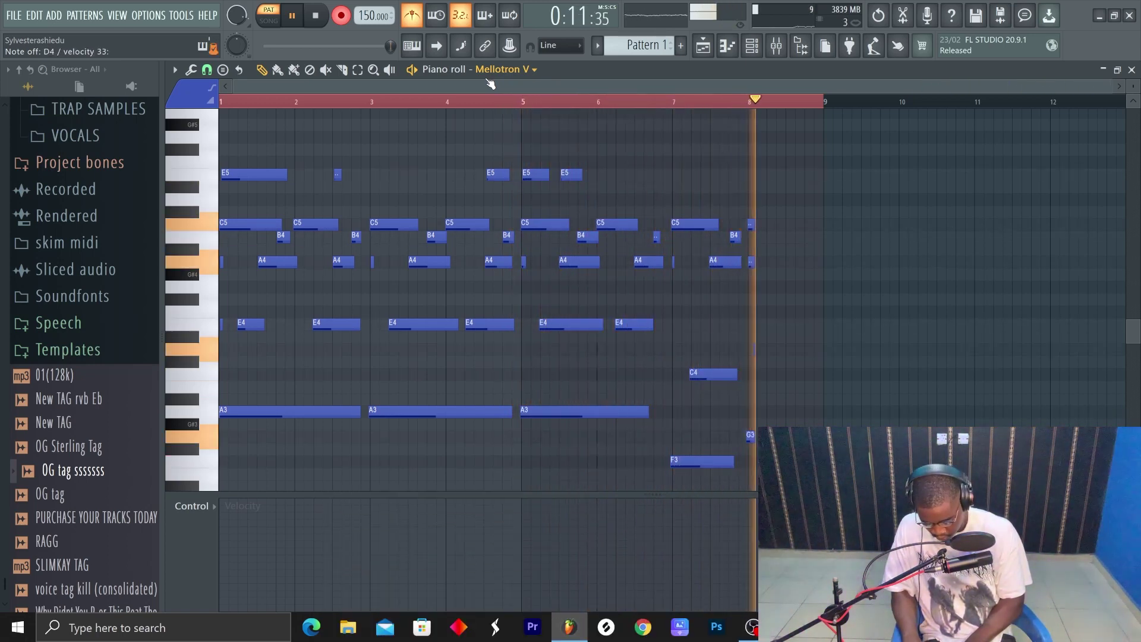
pyautogui.press('space')
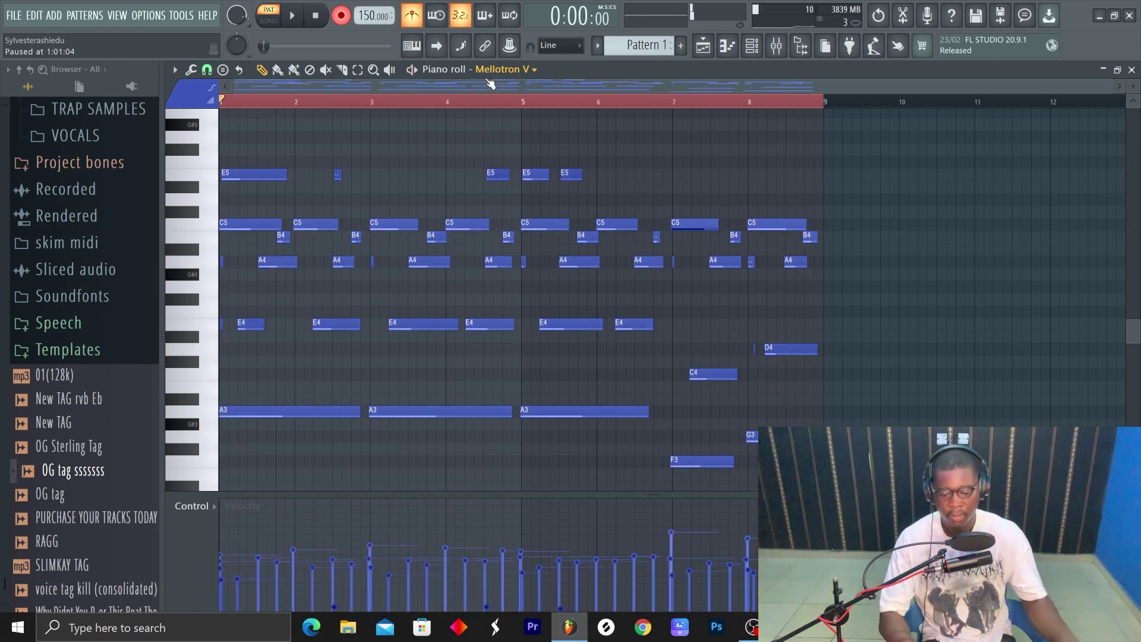
# - Quantize all recorded notes, add a short E5 note, and start another recording pass
pyautogui.hotkey('ctrl', 'a')
pyautogui.hotkey('ctrl', 'q')
pyautogui.click(688, 173)
pyautogui.press('space')
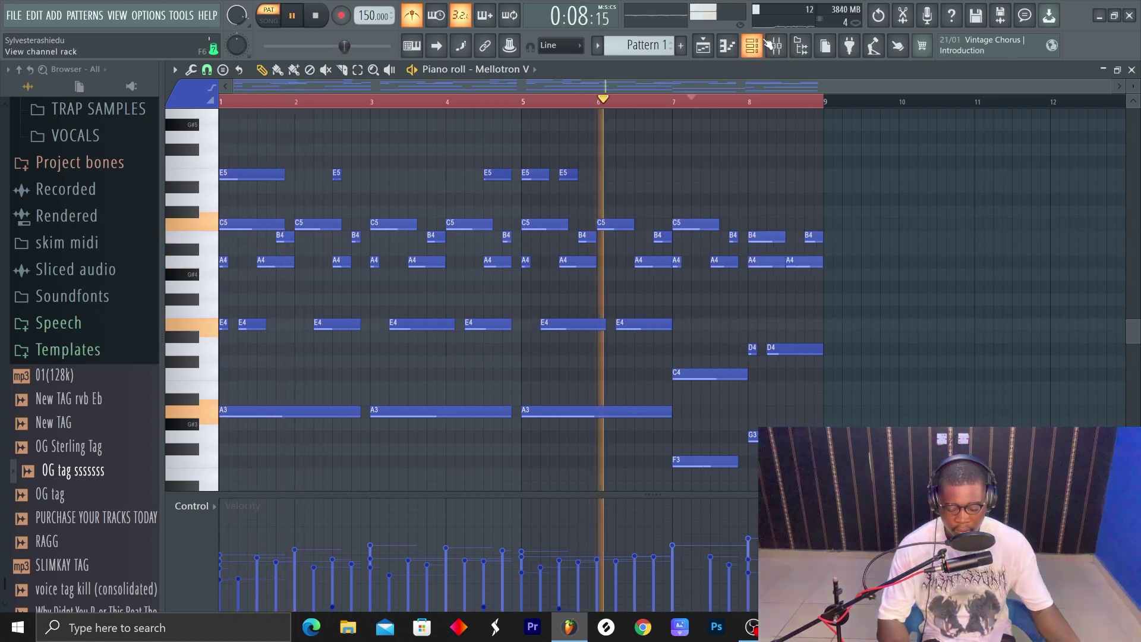
pyautogui.press('F6')
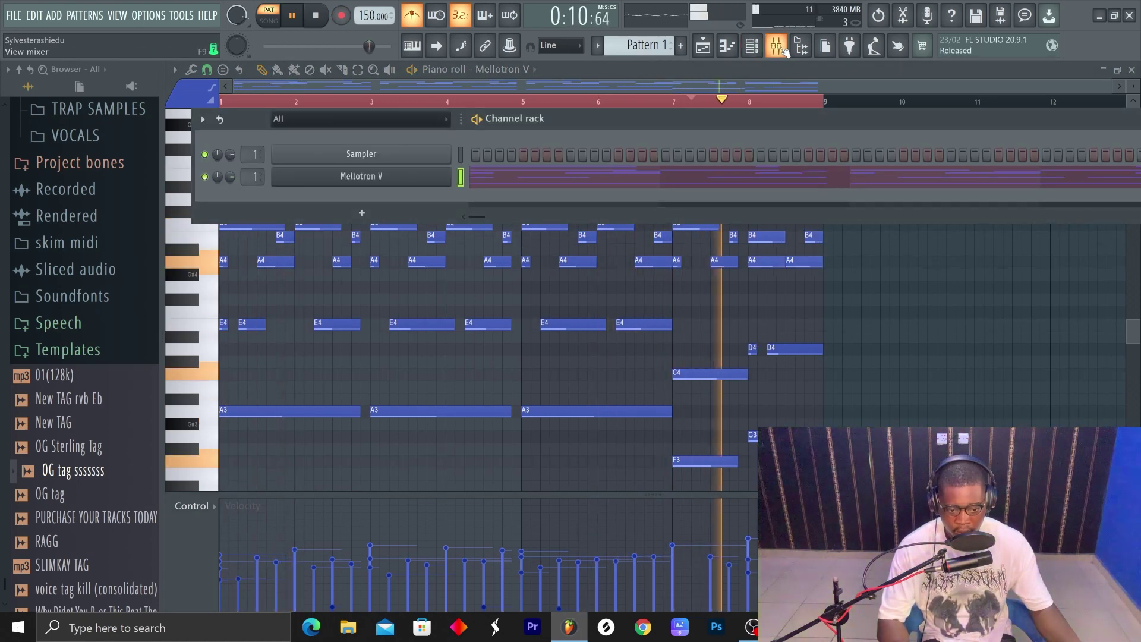
# - Load Fruity Parametric EQ 2 into the first slot of mixer Insert 1
pyautogui.press('F9')
pyautogui.click(997, 115)
pyautogui.moveTo(885, 152)
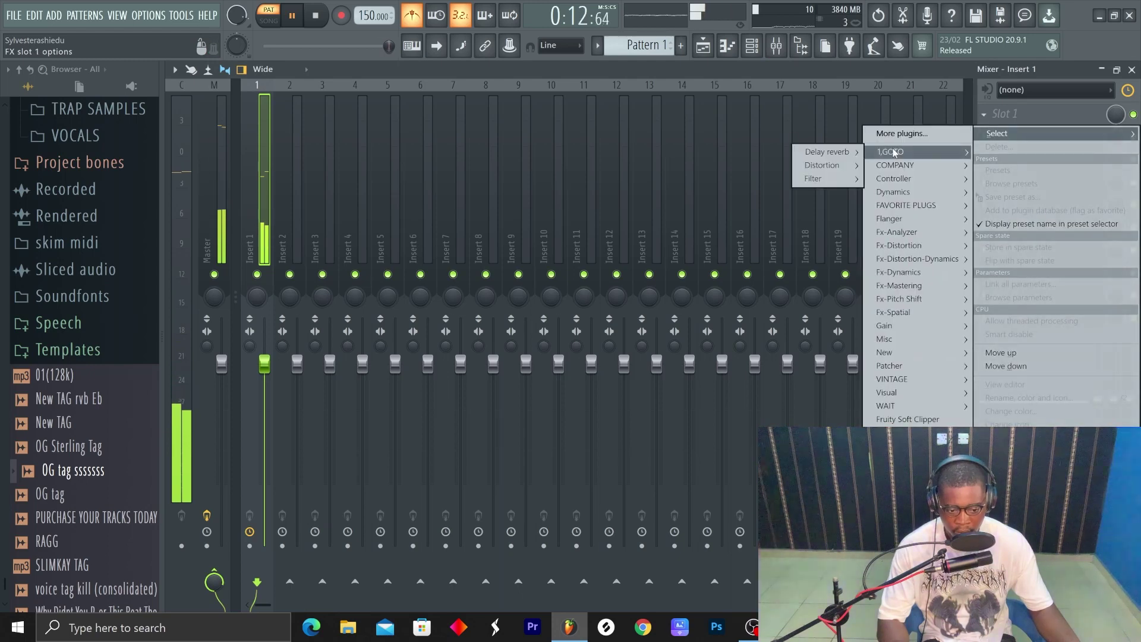
pyautogui.moveTo(843, 179)
pyautogui.click(739, 244)
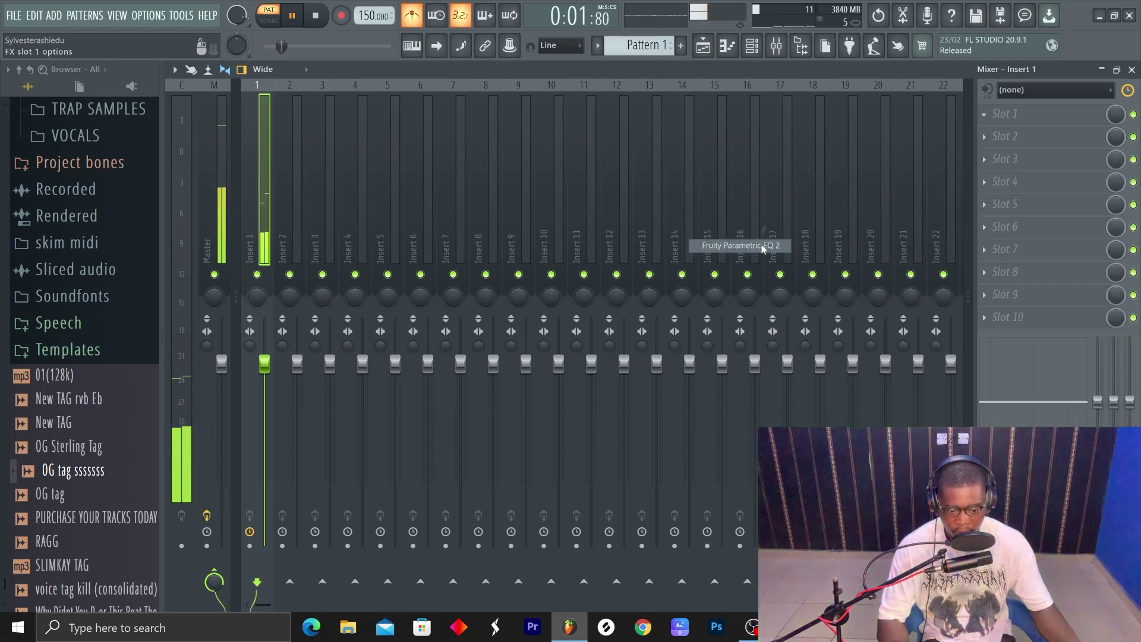
# - Drag EQ band 1 down into a low cut to trim the Mellotron's bass
pyautogui.rightClick(518, 325)
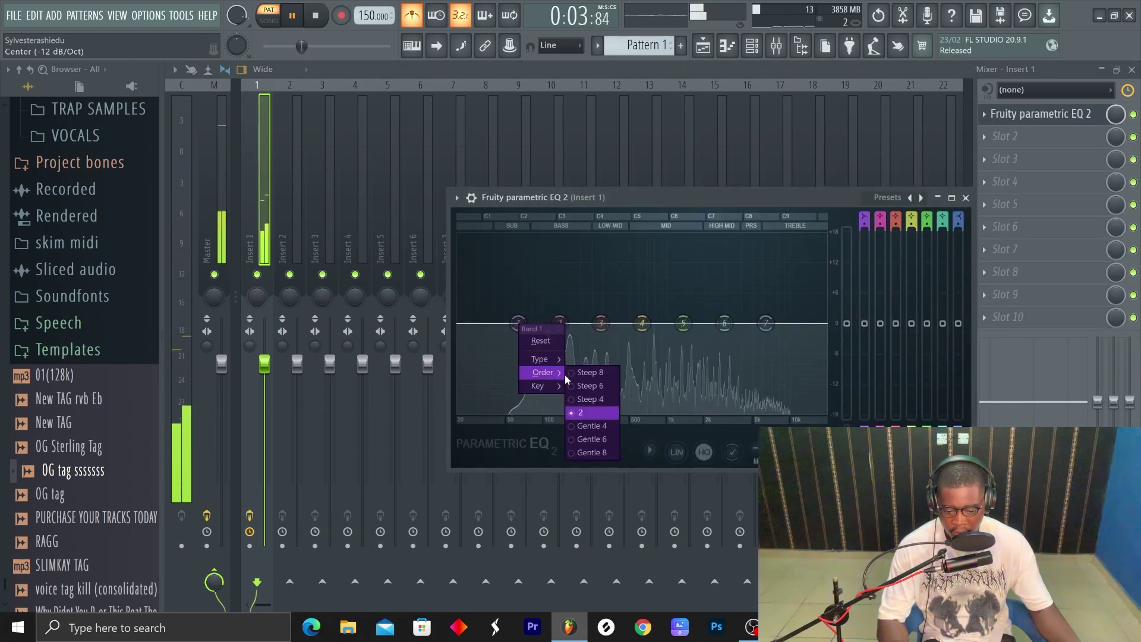
pyautogui.moveTo(518, 324); pyautogui.dragTo(553, 410)
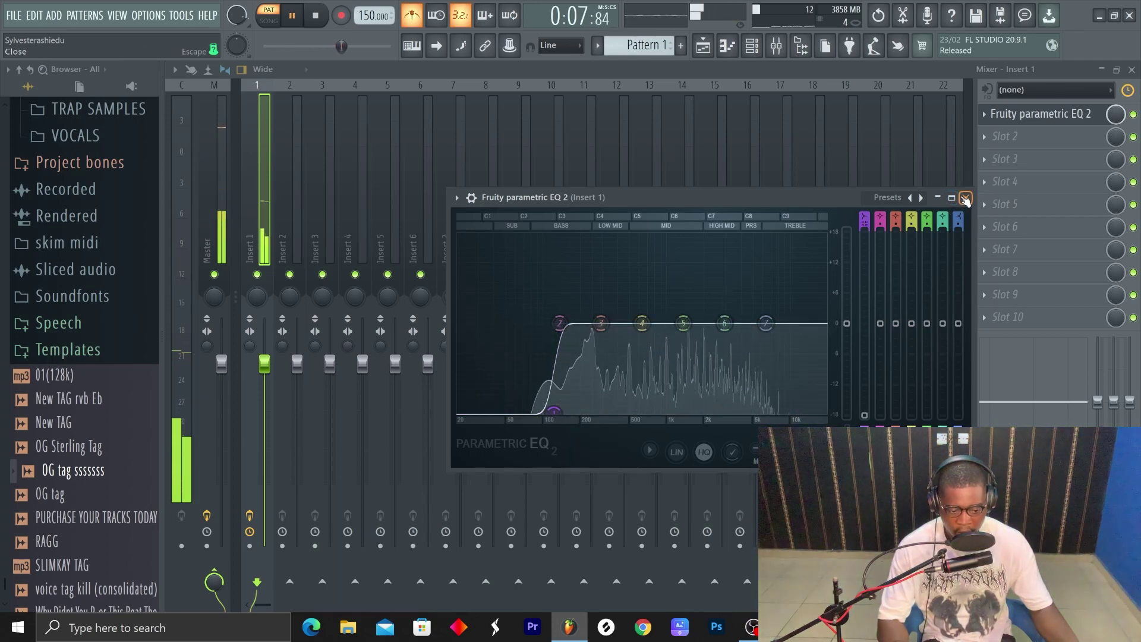
pyautogui.click(965, 198)
pyautogui.click(1010, 136)
# - Load Vintage Chorus into Insert 1's second slot and play to hear it
pyautogui.moveTo(923, 187)
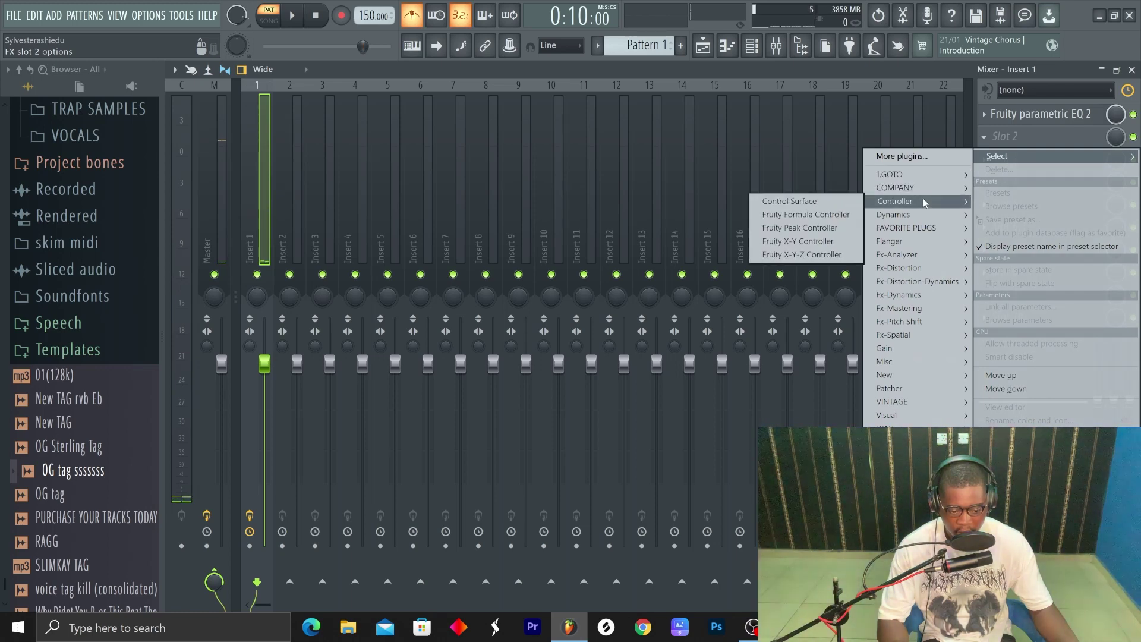
pyautogui.moveTo(915, 401)
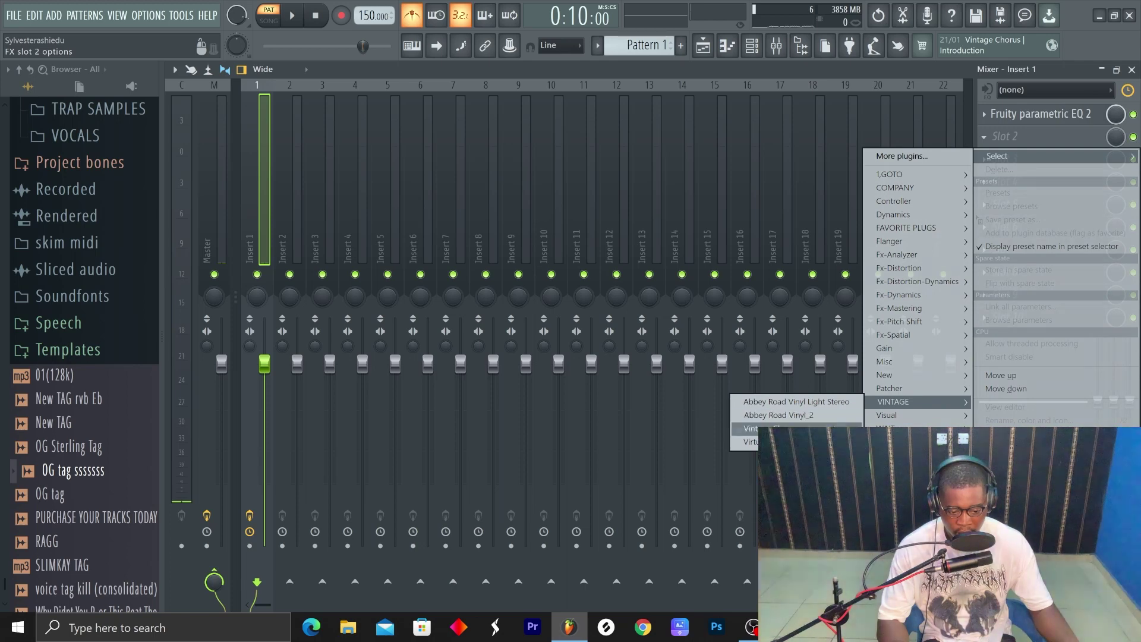
pyautogui.click(796, 428)
pyautogui.press('space')
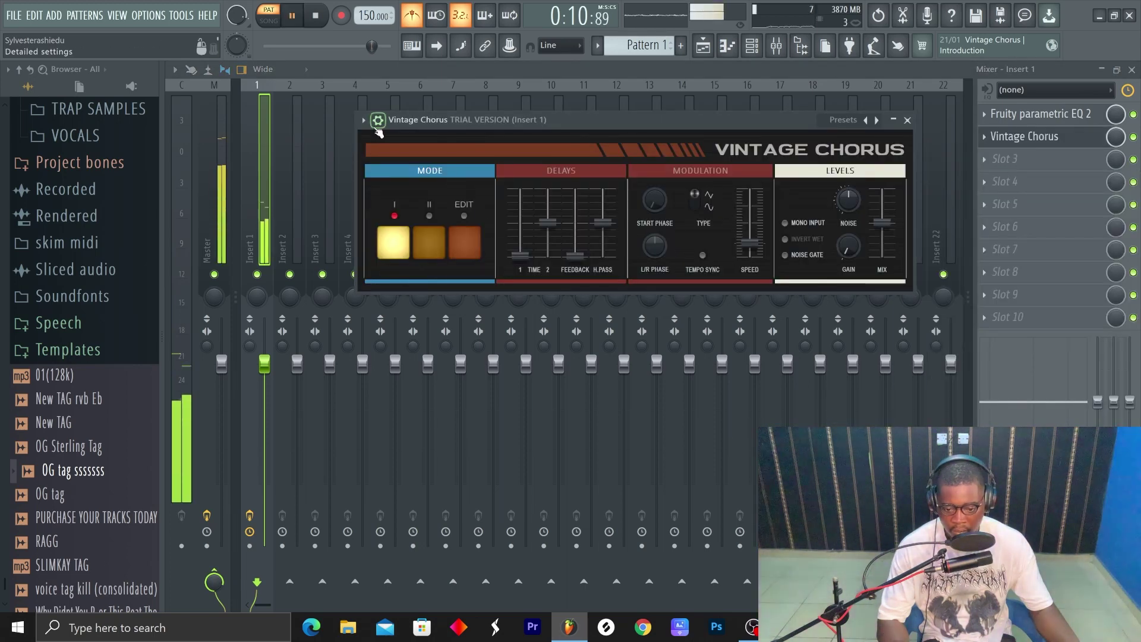
# - Show the chorus's detailed settings and options, then move Pattern 1 to bar 1
pyautogui.click(378, 120)
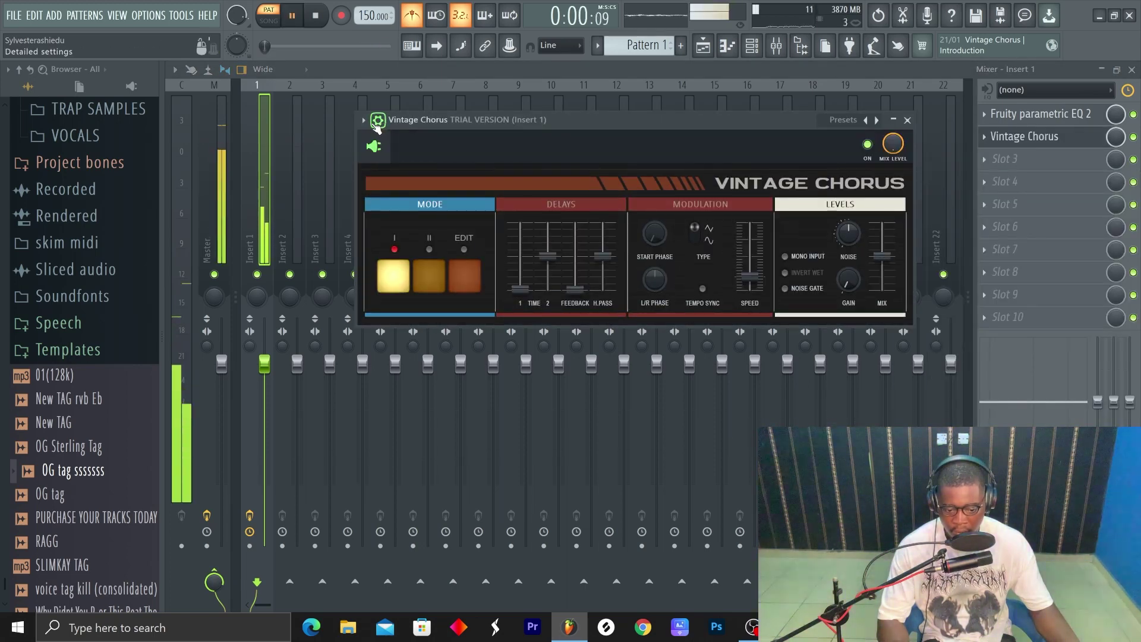
pyautogui.click(363, 121)
pyautogui.moveTo(452, 173)
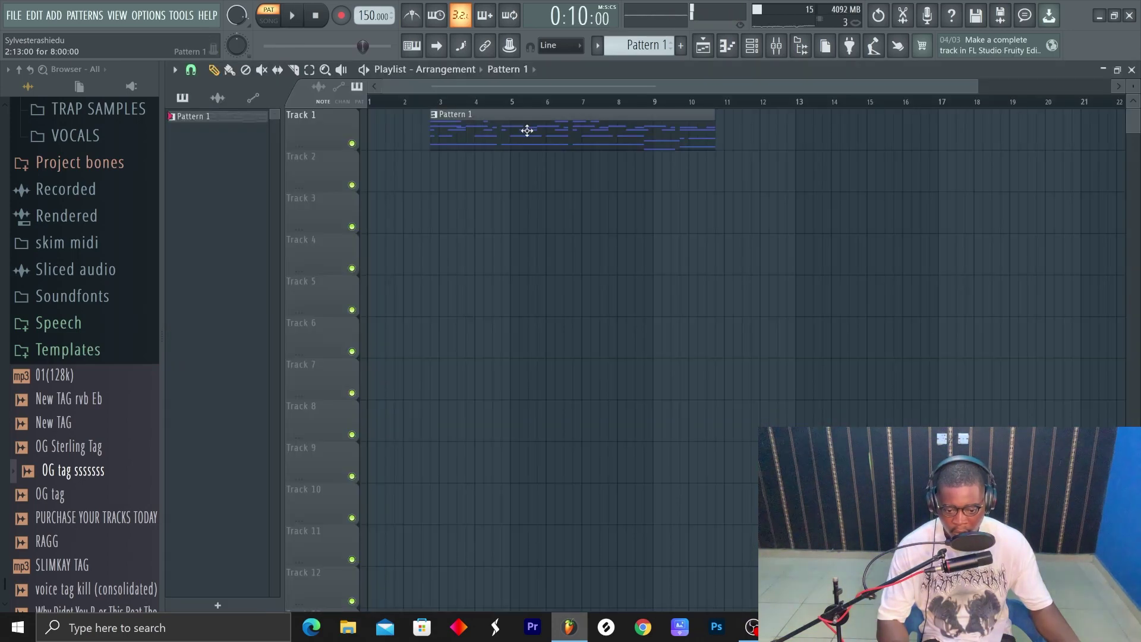
pyautogui.moveTo(527, 130); pyautogui.dragTo(440, 133)
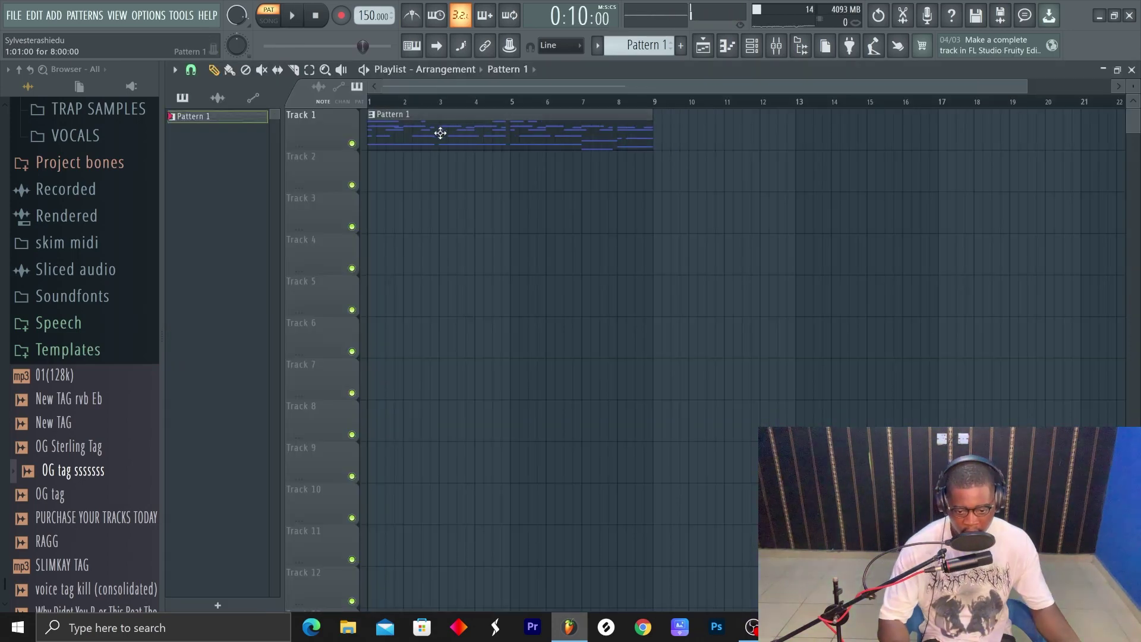
# - Consolidate bars 1–8 of the song into an audio clip and play it back
pyautogui.click(268, 20)
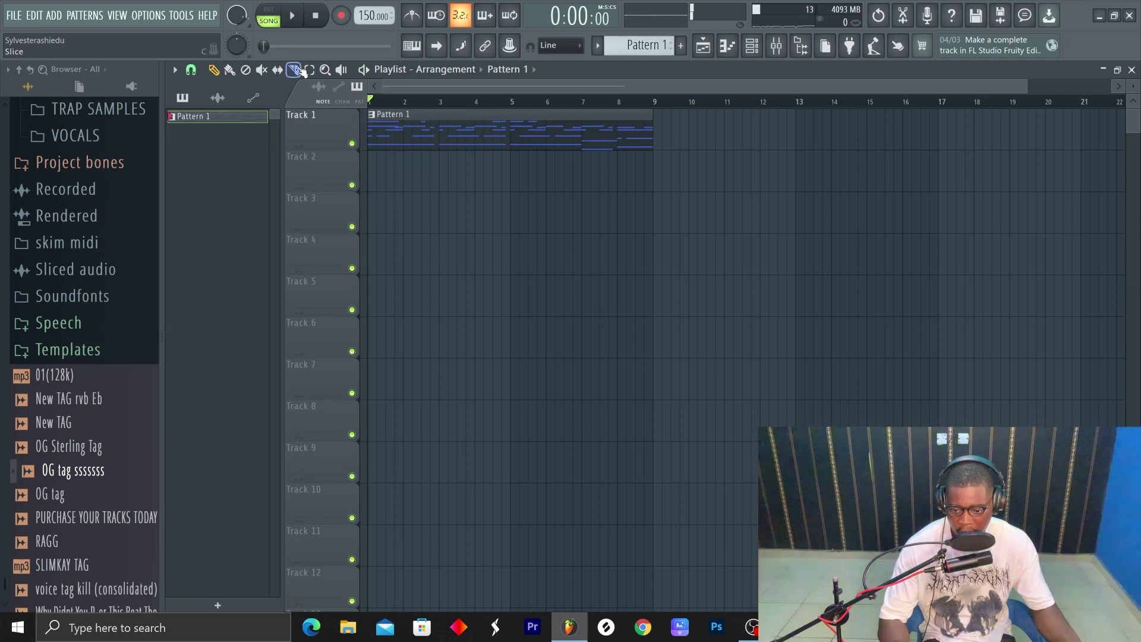
pyautogui.moveTo(371, 102); pyautogui.dragTo(657, 168)
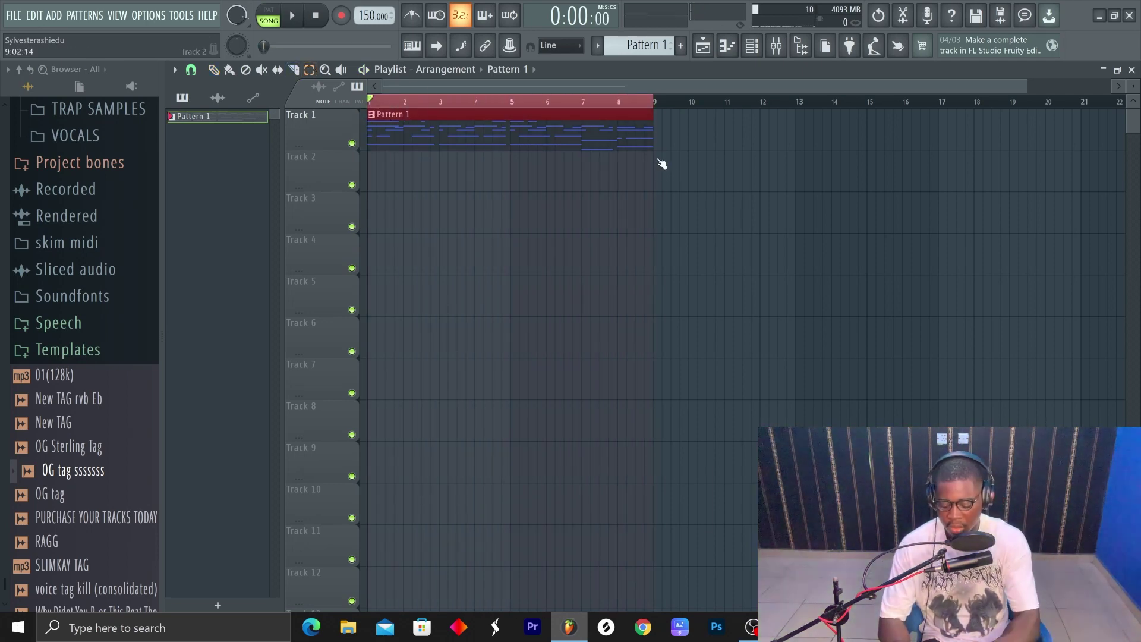
pyautogui.hotkey('ctrl', 'alt', 'c')
pyautogui.click(705, 521)
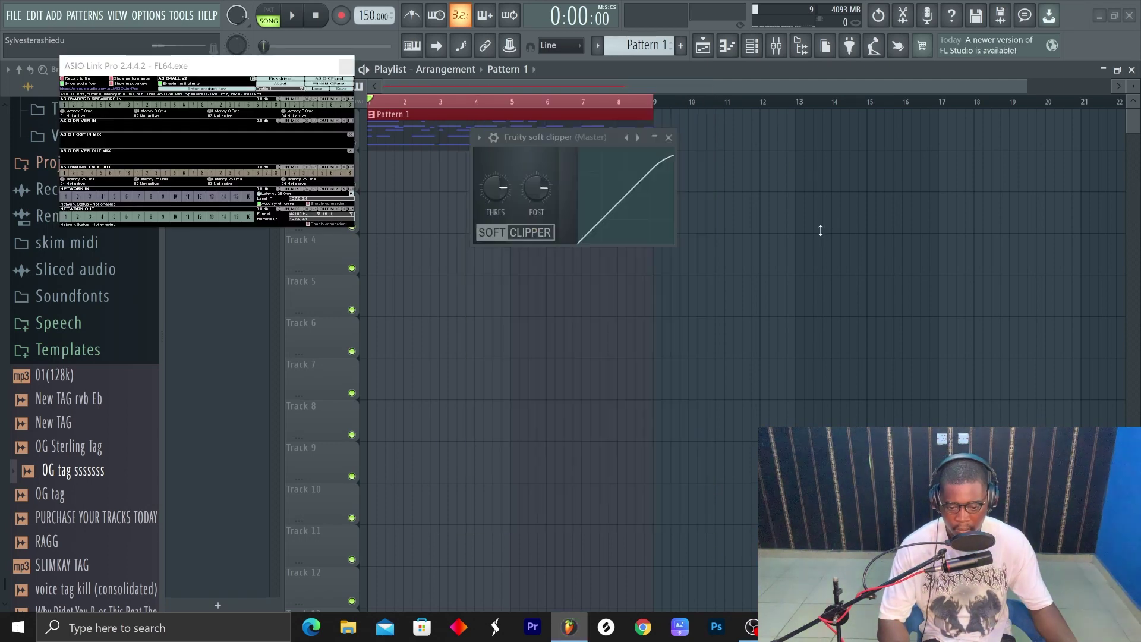
pyautogui.click(346, 65)
pyautogui.press('space')
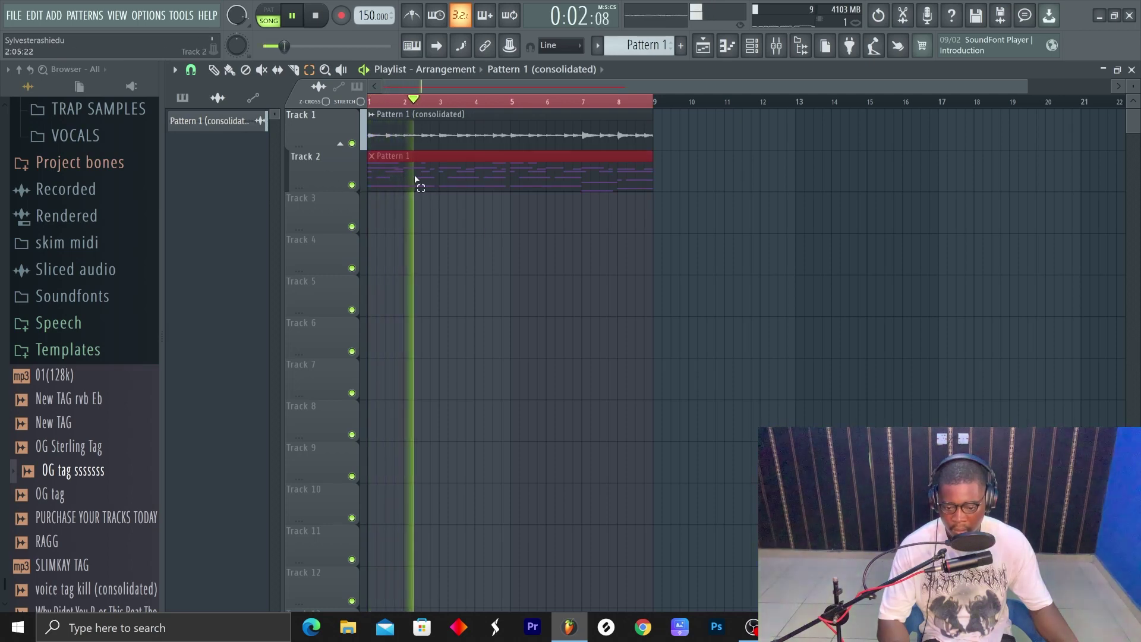
# - Delete the original Pattern 1 clip and open the consolidated clip's channel settings
pyautogui.click(222, 69)
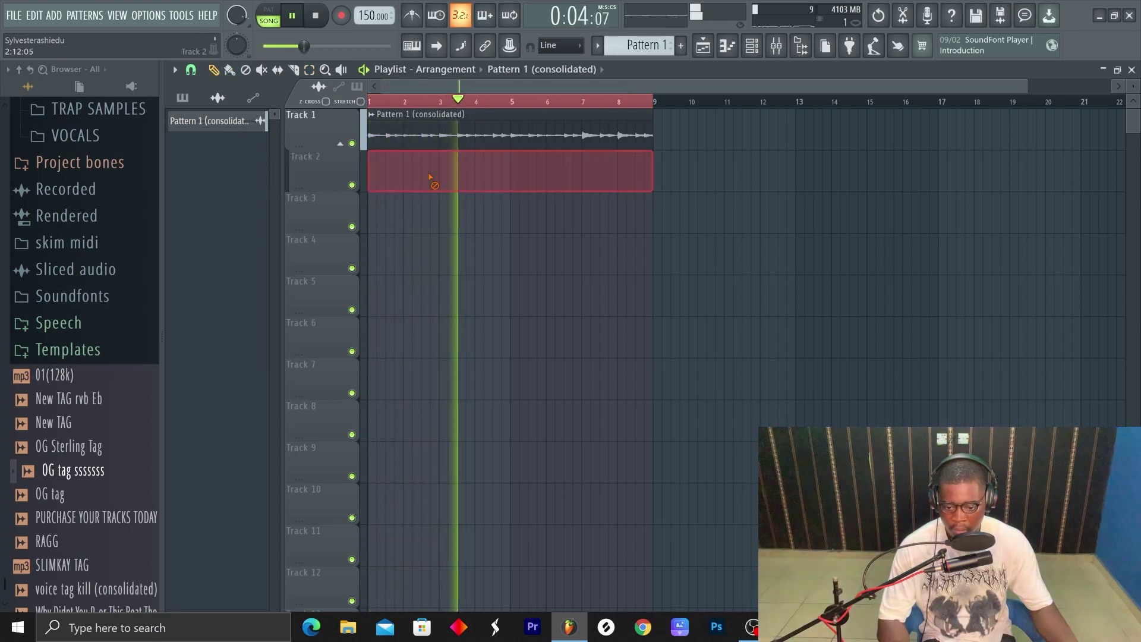
pyautogui.rightClick(404, 172)
pyautogui.click(371, 114)
pyautogui.click(391, 166)
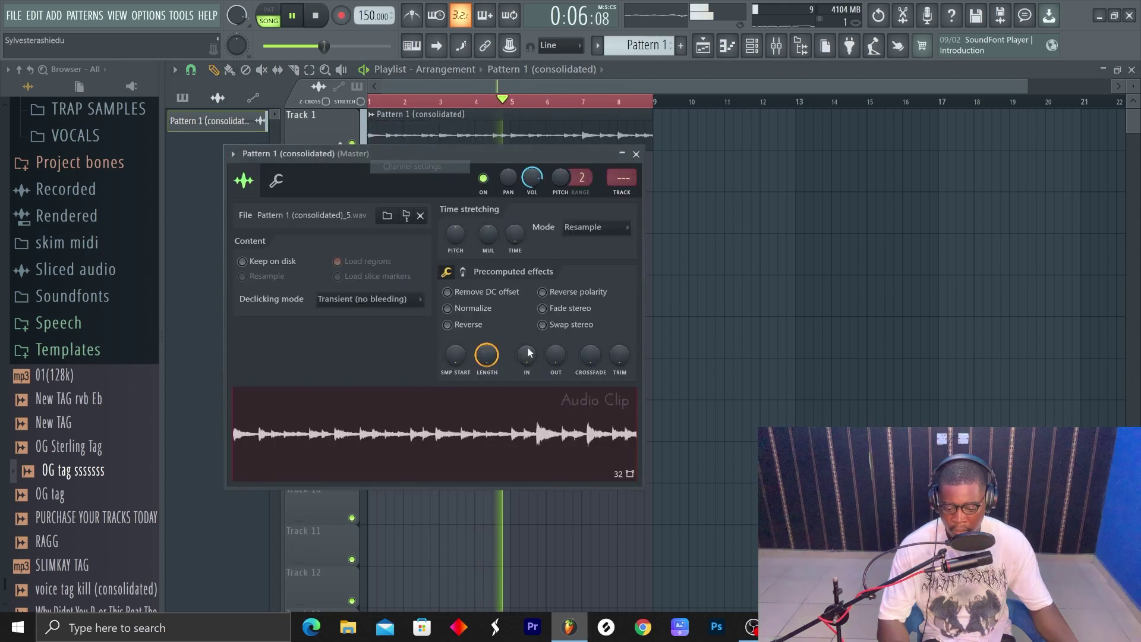
# - Stop playback and open the consolidated clip in the Edison audio editor
pyautogui.press('space')
pyautogui.rightClick(543, 419)
pyautogui.click(534, 448)
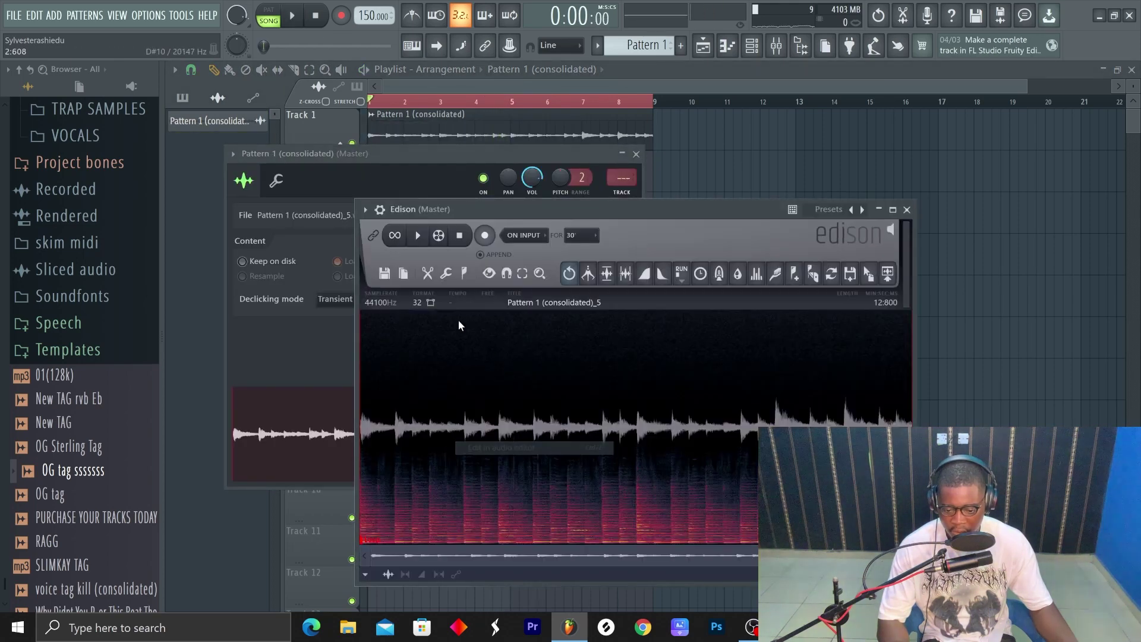
pyautogui.click(448, 274)
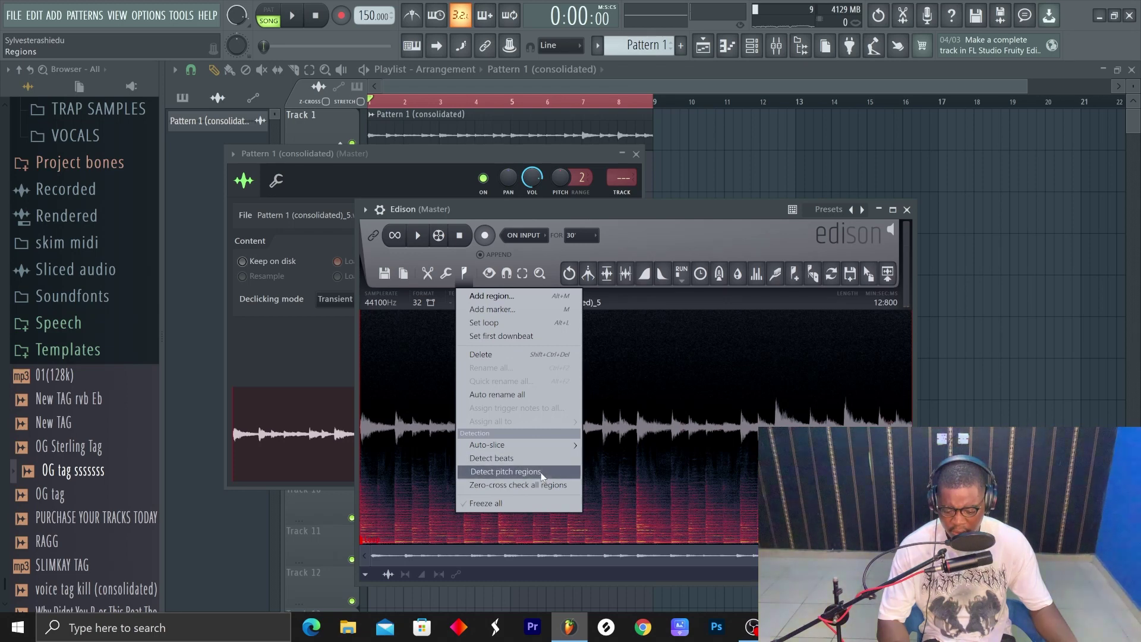
pyautogui.moveTo(544, 452)
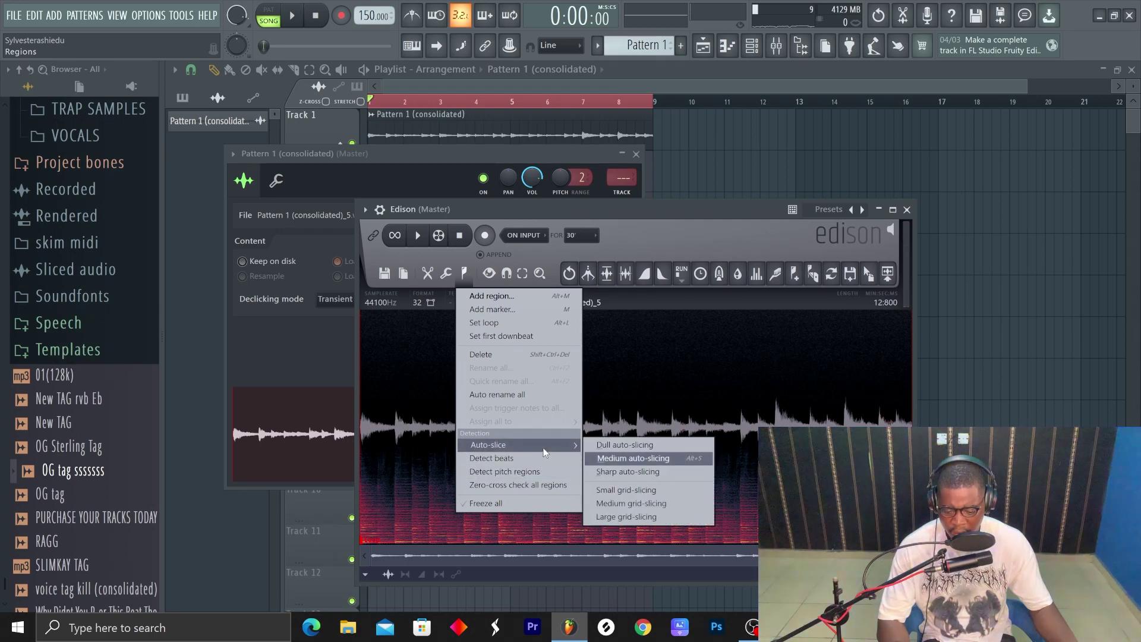
# - Resample the audio to 8000 Hz and drop the resampled loop onto Track 2
pyautogui.click(403, 274)
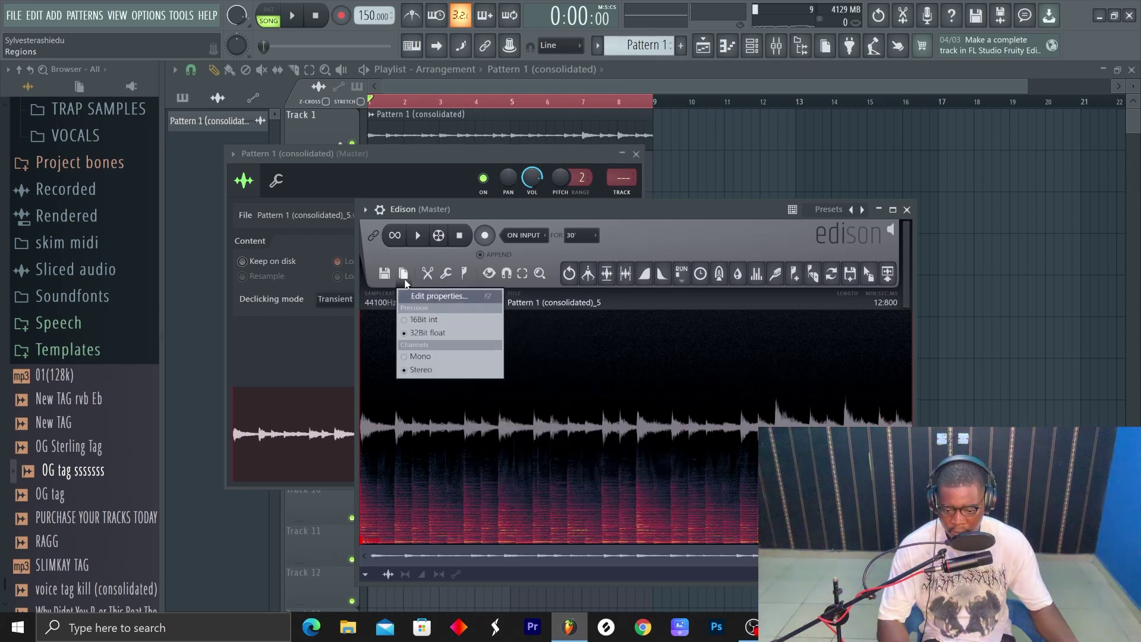
pyautogui.click(412, 296)
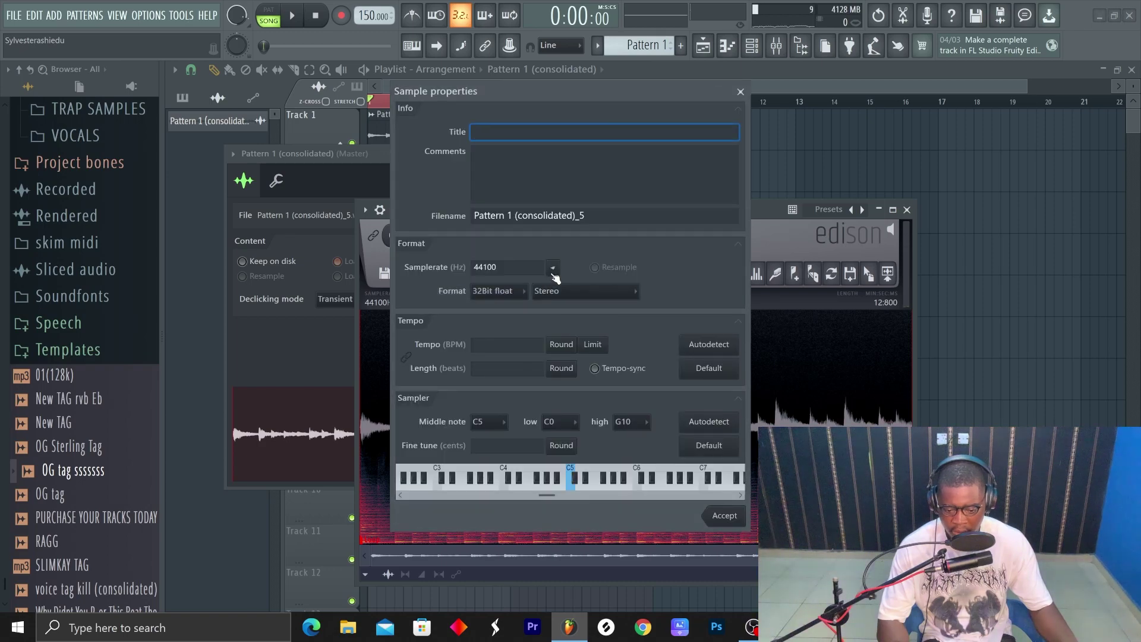
pyautogui.click(552, 268)
pyautogui.click(570, 285)
pyautogui.click(610, 272)
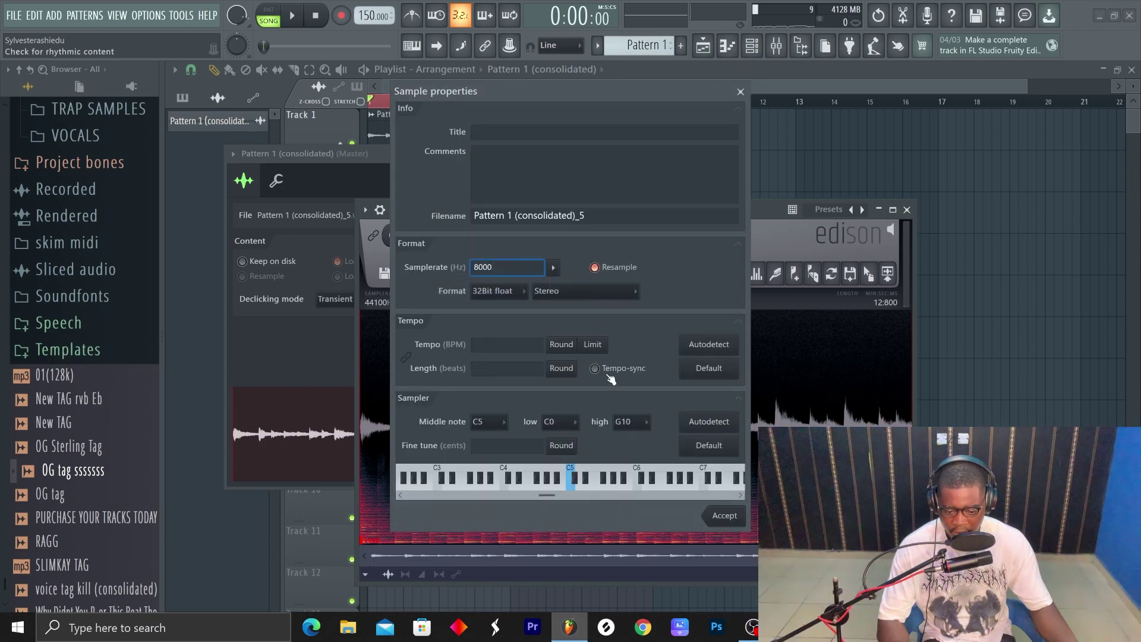
pyautogui.press('Return')
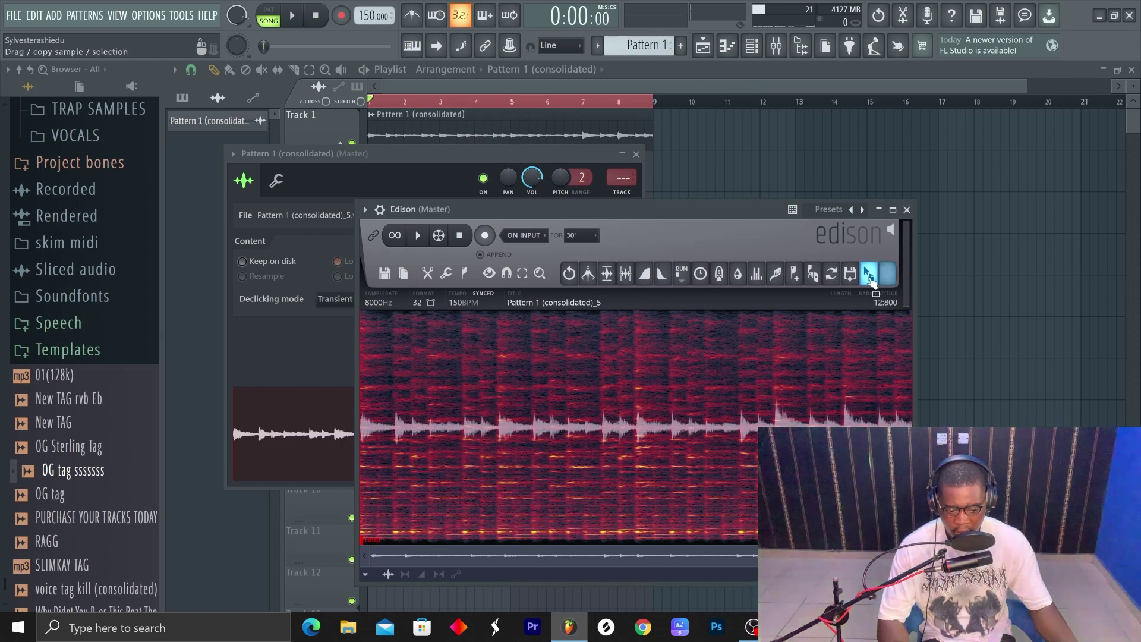
pyautogui.moveTo(869, 272); pyautogui.dragTo(453, 196)
pyautogui.click(392, 134)
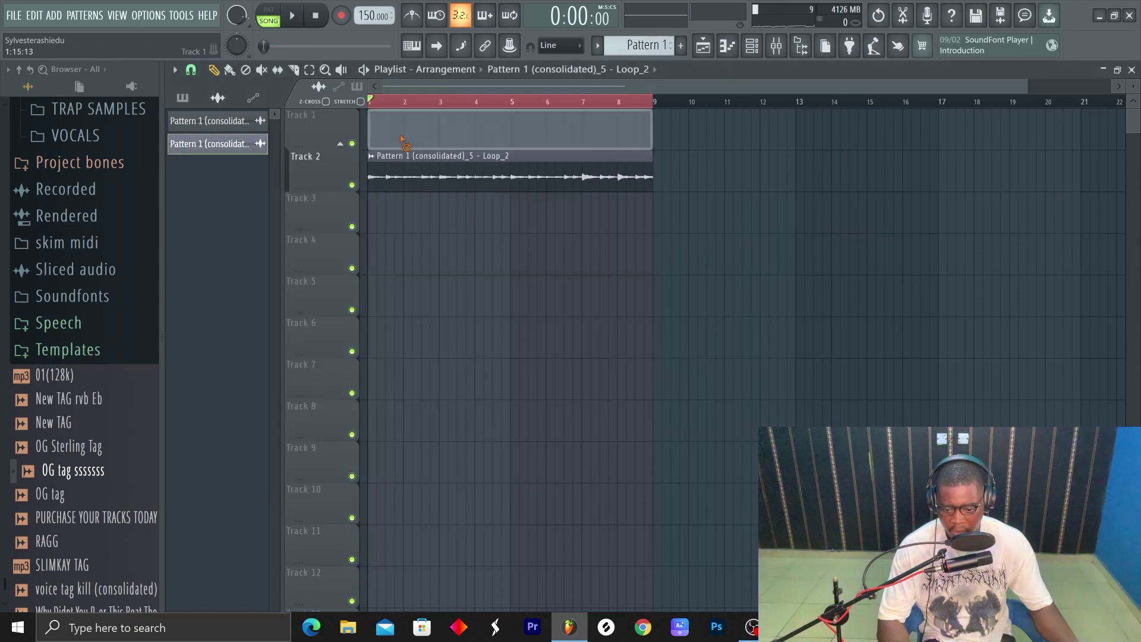
# - Replace the Track 1 clip with the Loop_2 clip and start playback
pyautogui.press('Delete')
pyautogui.moveTo(388, 180); pyautogui.dragTo(389, 138)
pyautogui.press('space')
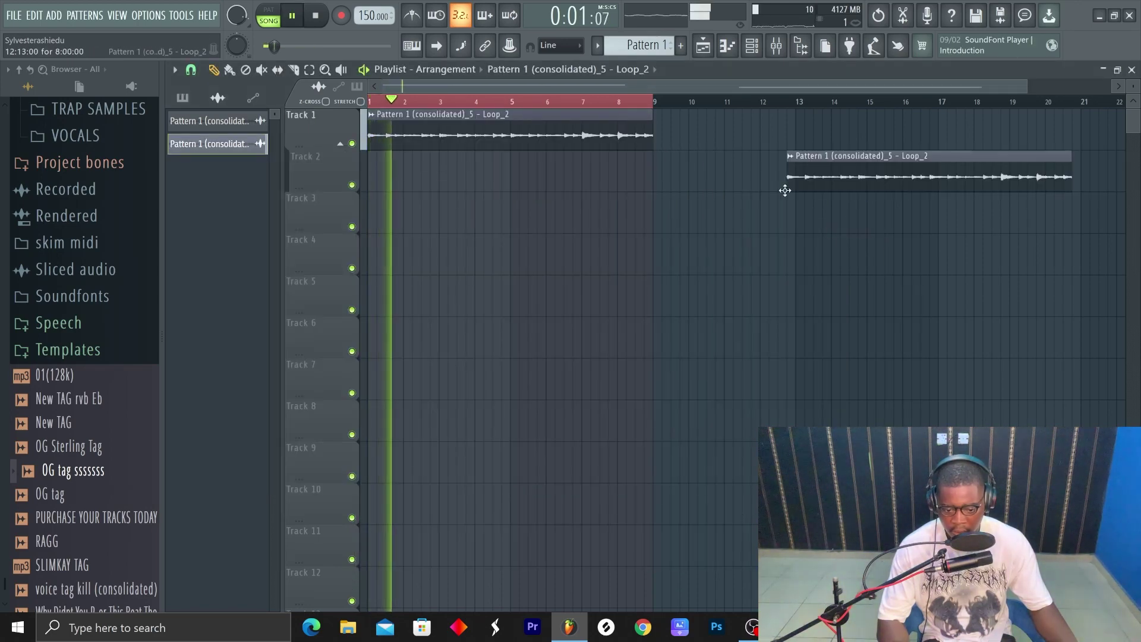
# - Show all channels in the channel rack and open Mellotron V
pyautogui.click(753, 48)
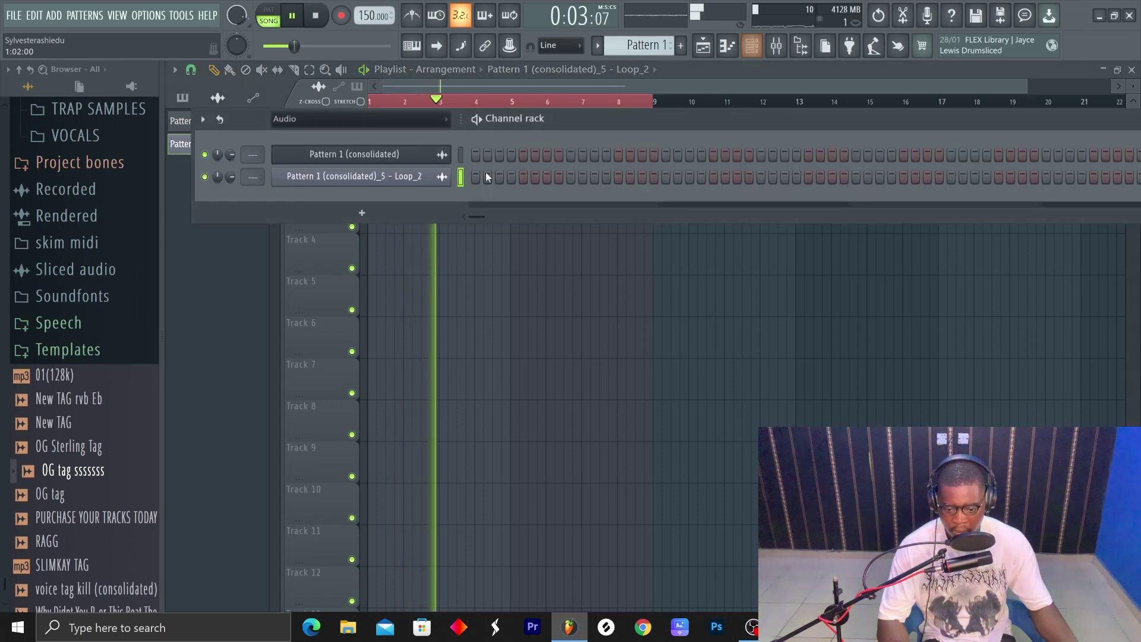
pyautogui.click(417, 126)
pyautogui.click(416, 134)
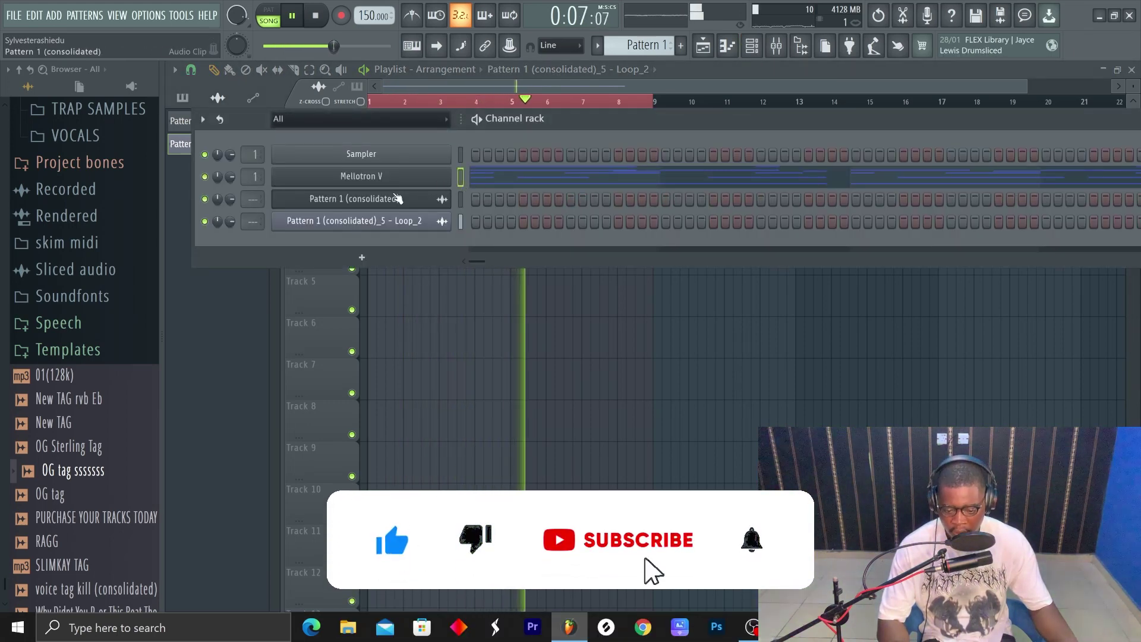
pyautogui.press('space')
pyautogui.click(361, 176)
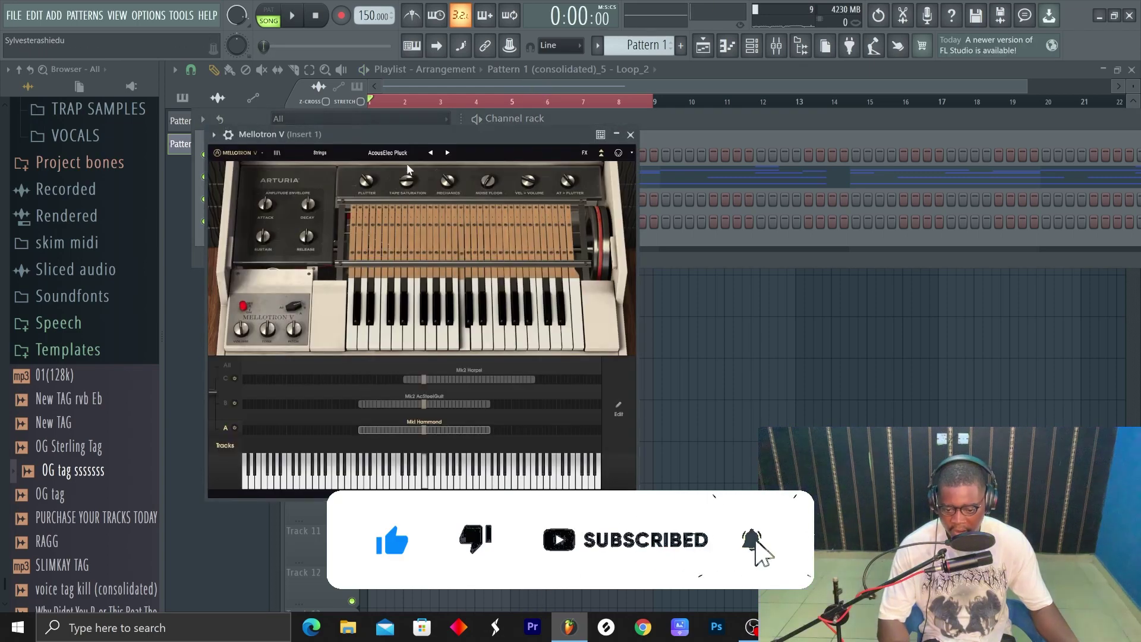
# - Switch Mellotron V to the Aged Strings preset and start recording in its piano roll
pyautogui.click(387, 152)
pyautogui.click(403, 193)
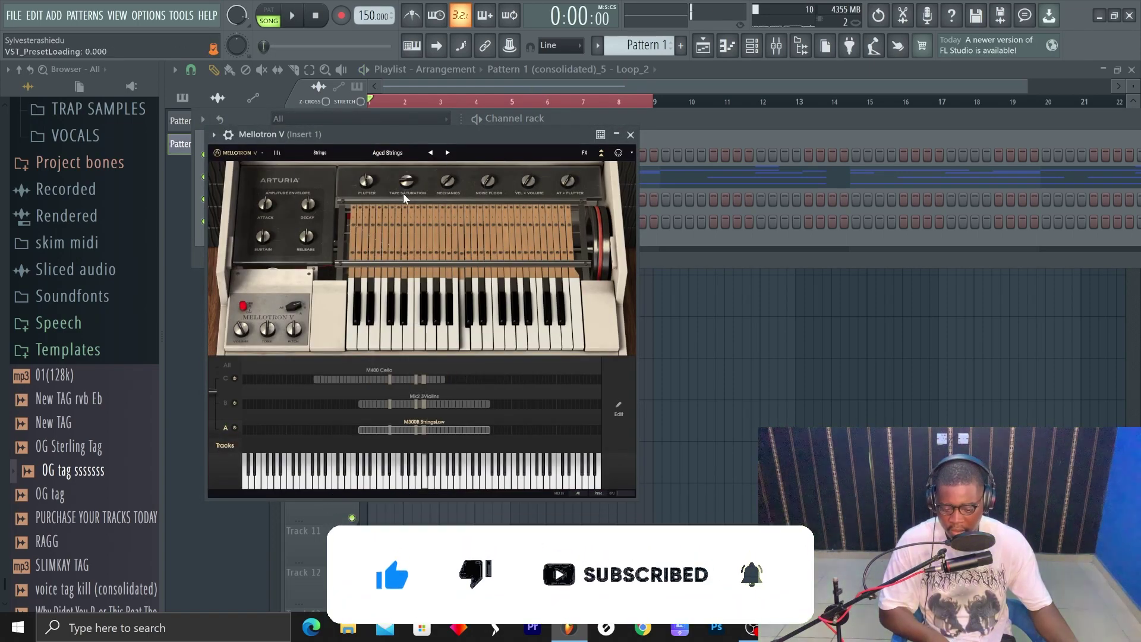
pyautogui.press('F7')
pyautogui.press('space')
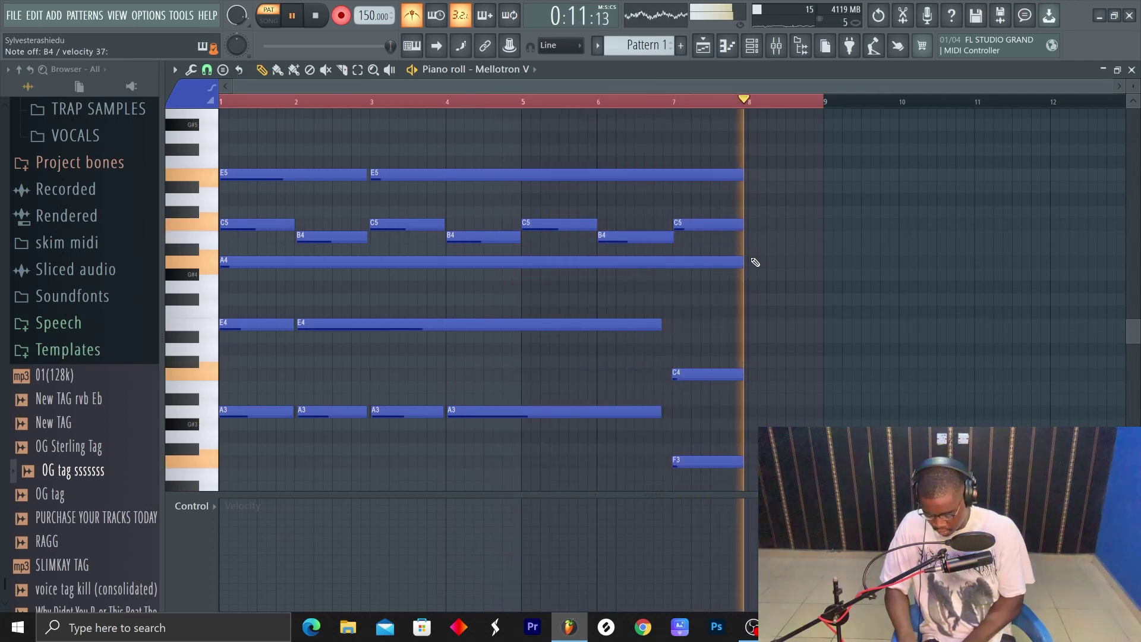
# - Stop recording, quantize all Mellotron chords, play the pattern, and bring up the mixer
pyautogui.press('space')
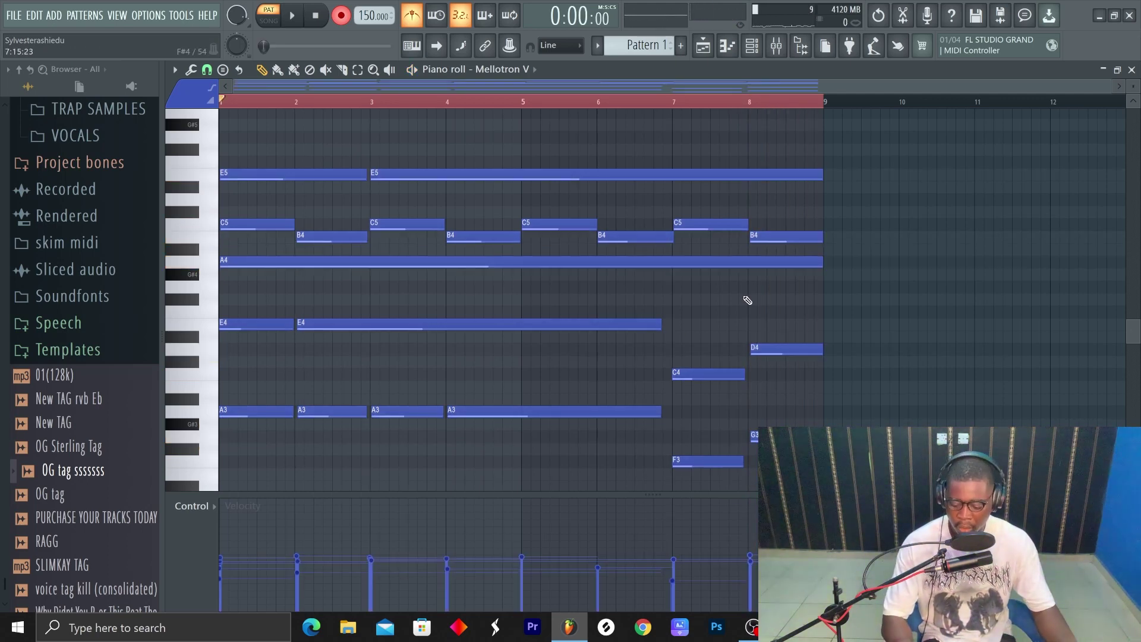
pyautogui.hotkey('ctrl', 'a')
pyautogui.hotkey('ctrl', 'q')
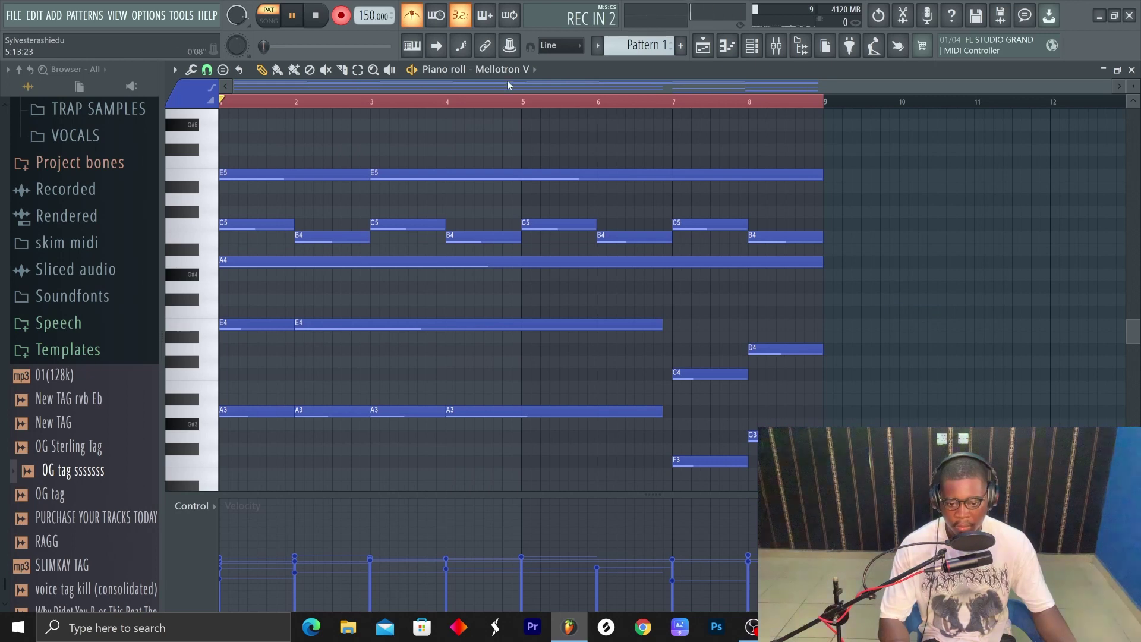
pyautogui.press('space')
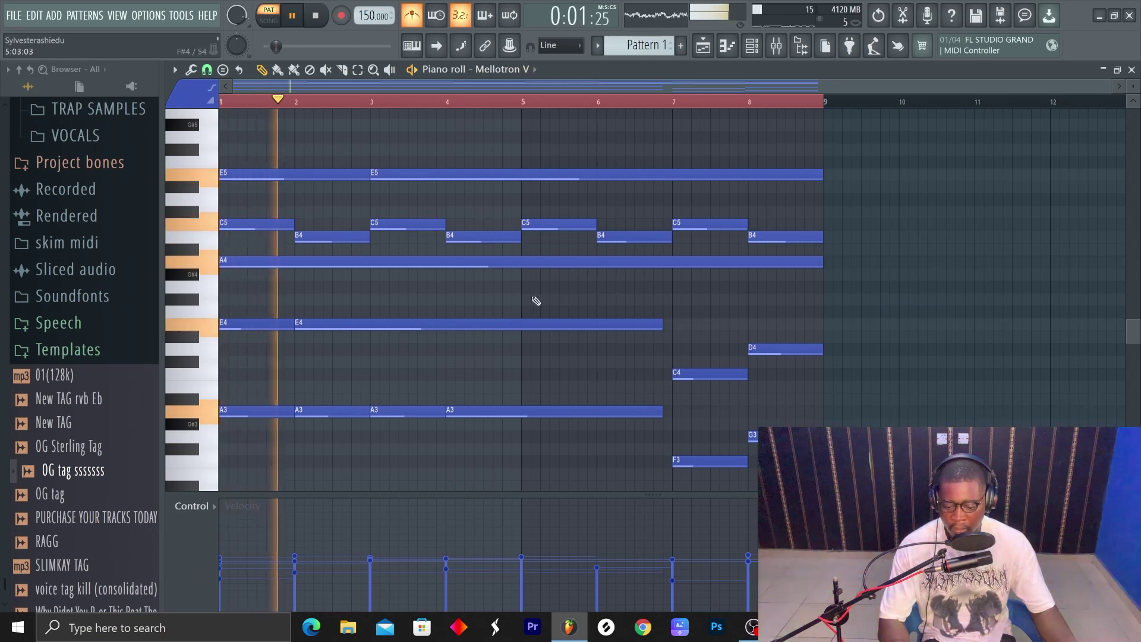
pyautogui.scroll(1, 476, 311)
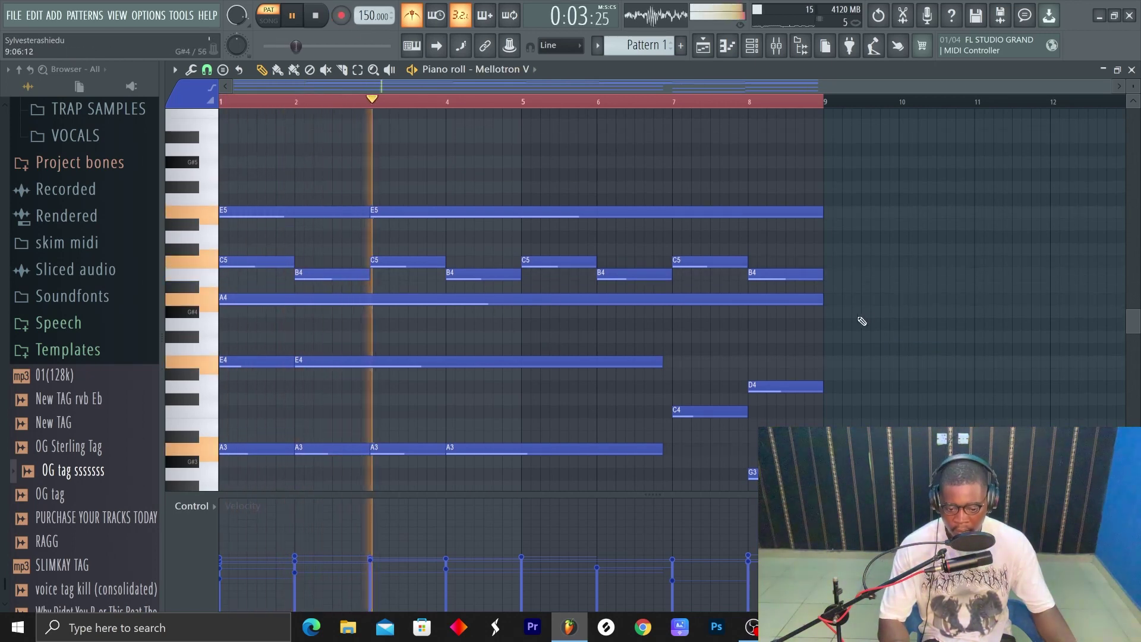
pyautogui.click(892, 311)
pyautogui.click(774, 47)
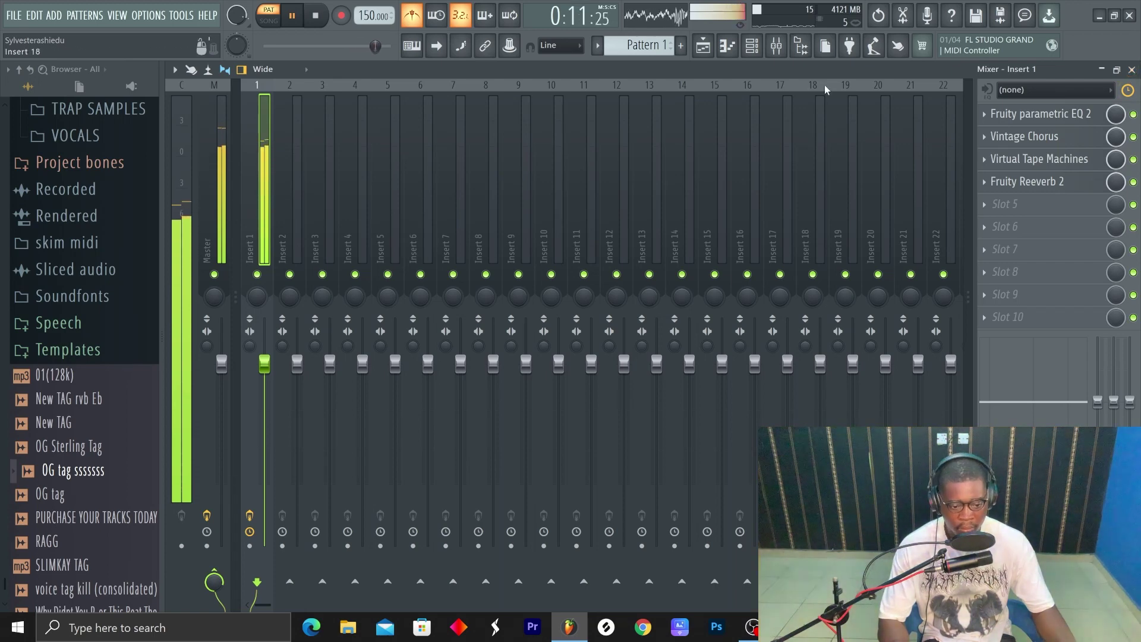
# - Paint a Pattern 1 clip on Track 2 at bar 9 of the playlist
pyautogui.click(763, 52)
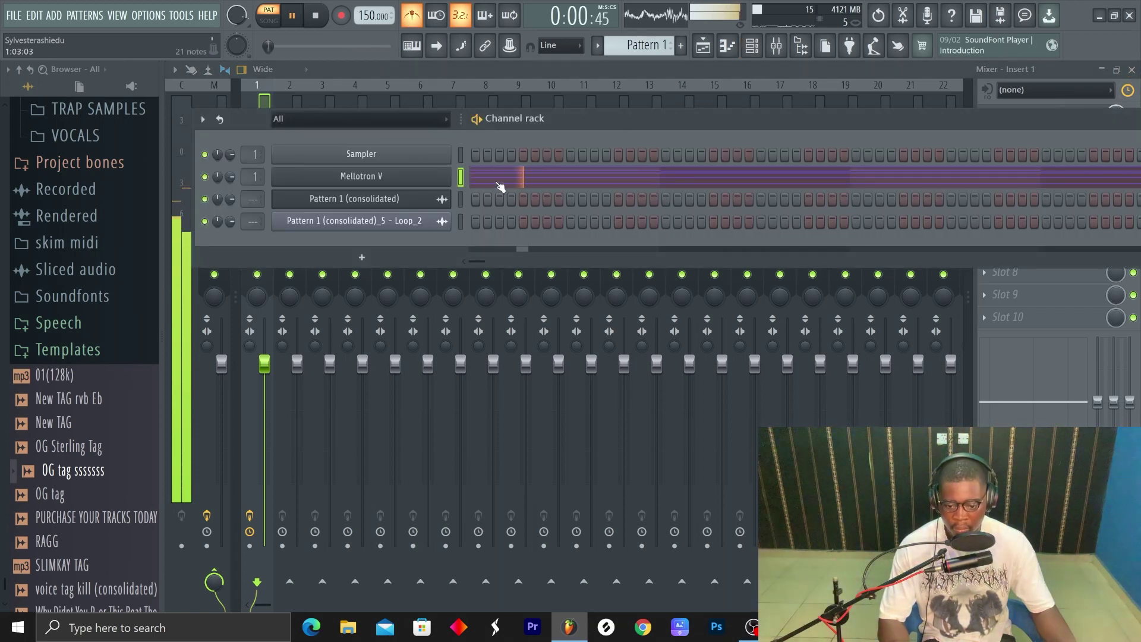
pyautogui.click(703, 47)
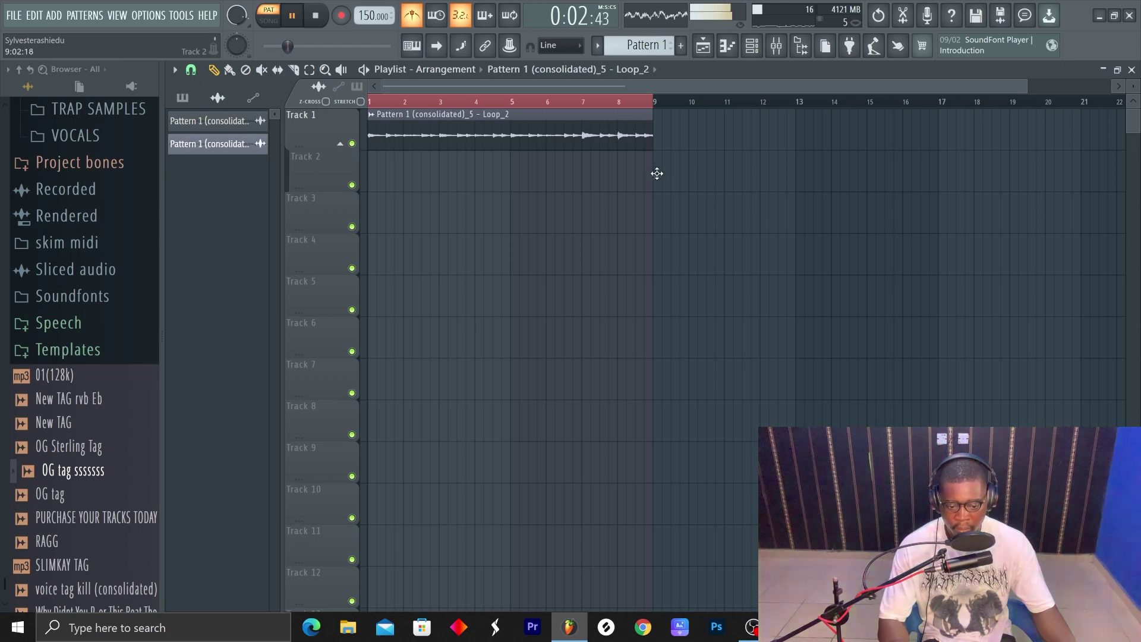
pyautogui.click(656, 173)
pyautogui.rightClick(719, 165)
pyautogui.click(680, 45)
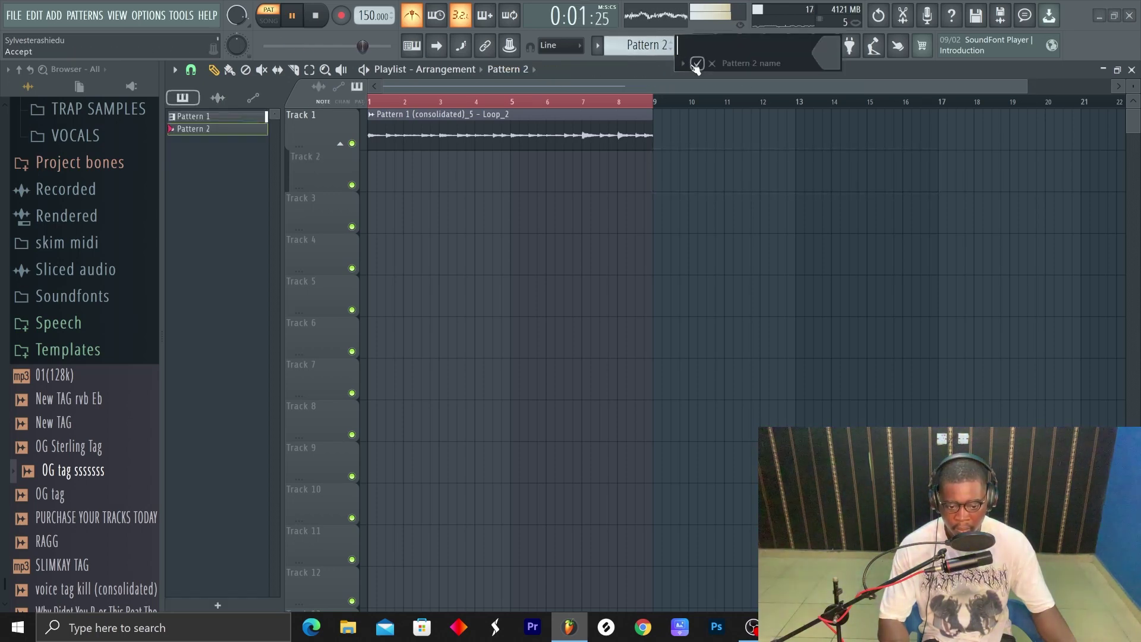
pyautogui.click(660, 181)
pyautogui.press('space')
# - Cut the low frequencies with Insert 1's Fruity Parametric EQ 2
pyautogui.click(777, 47)
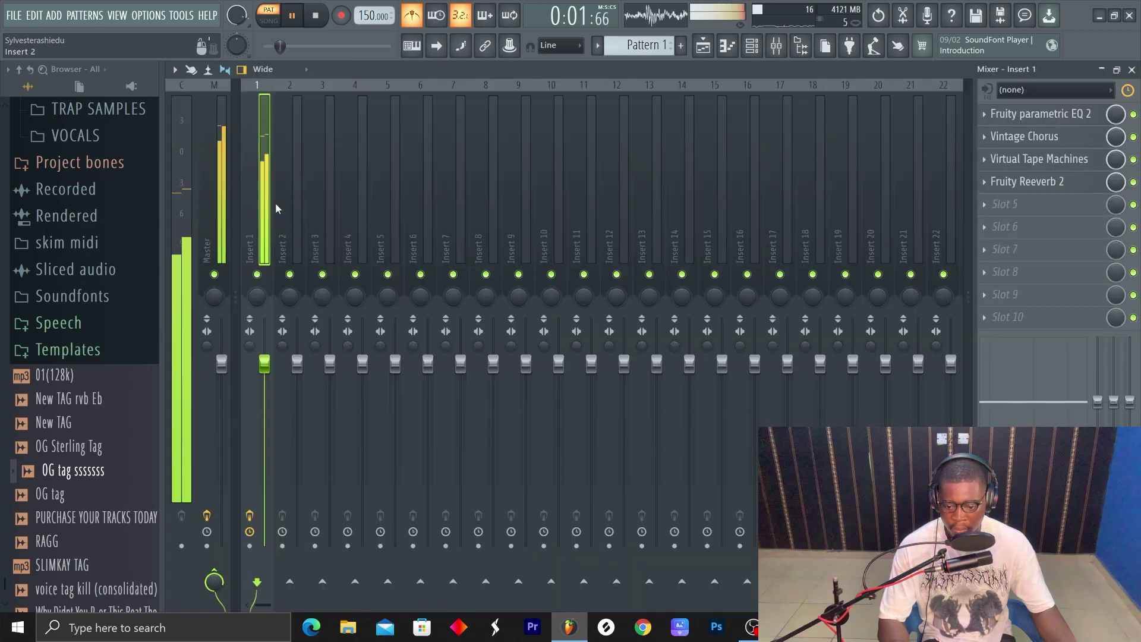
pyautogui.click(1037, 115)
pyautogui.moveTo(523, 410); pyautogui.dragTo(594, 410)
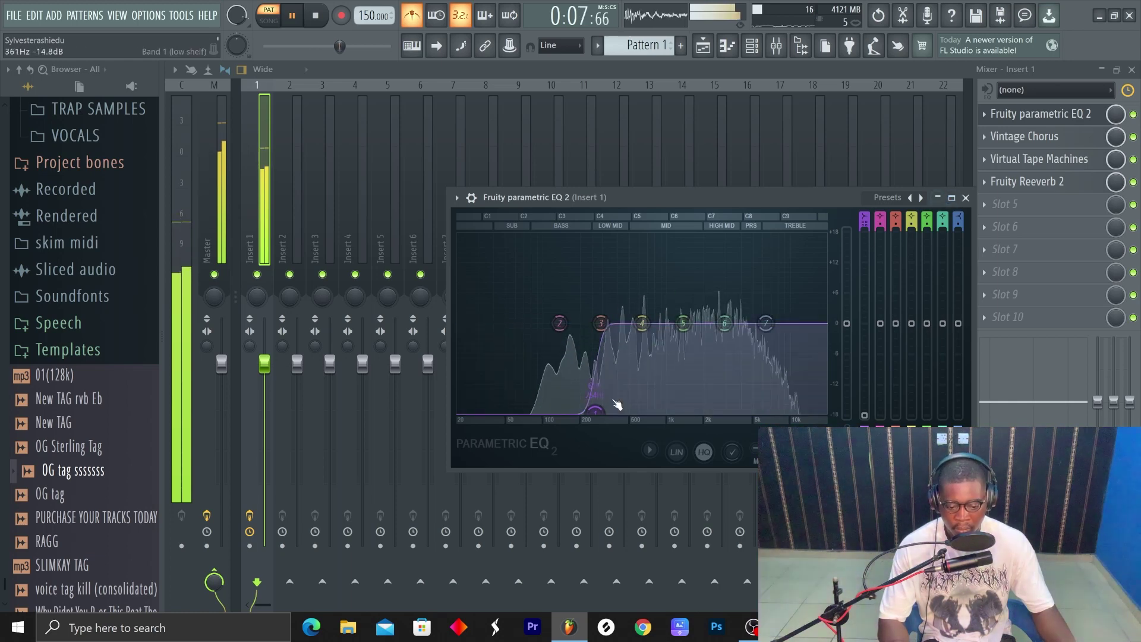
pyautogui.click(965, 198)
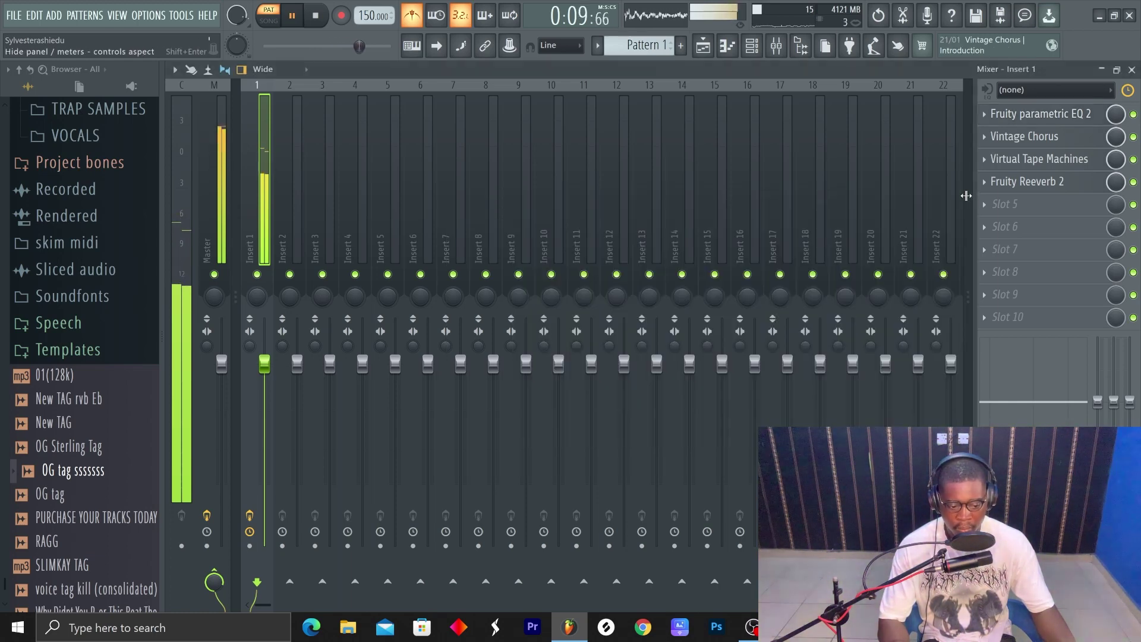
pyautogui.click(726, 48)
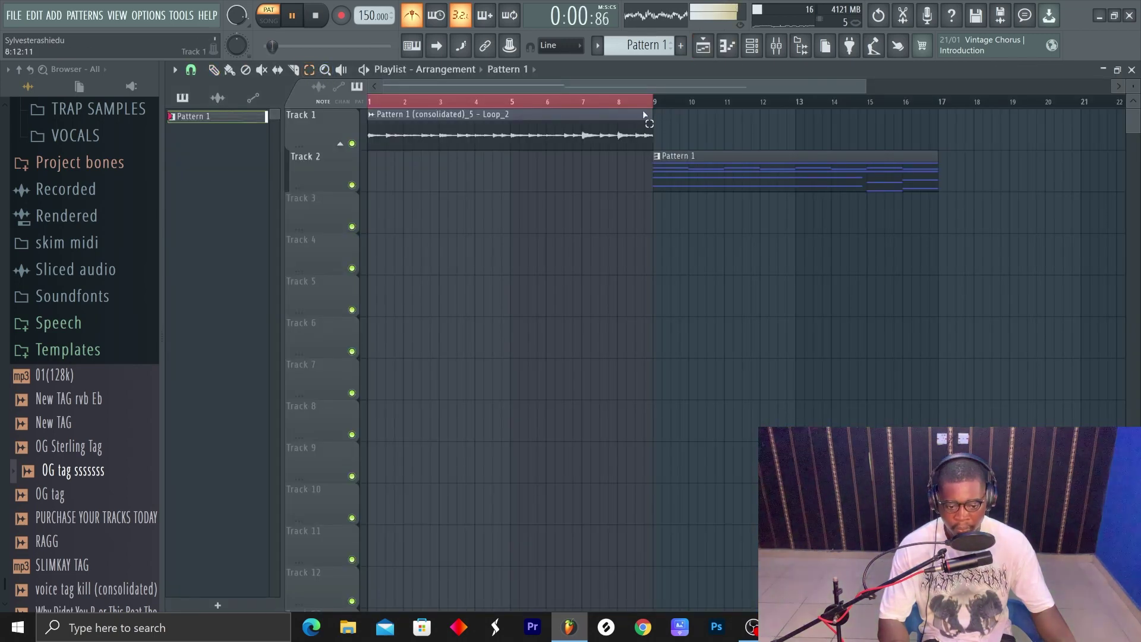
# - In Song mode, select bars 9–17 and consolidate them into an audio clip with Ctrl+Alt+C
pyautogui.press('space')
pyautogui.moveTo(657, 102); pyautogui.dragTo(931, 161)
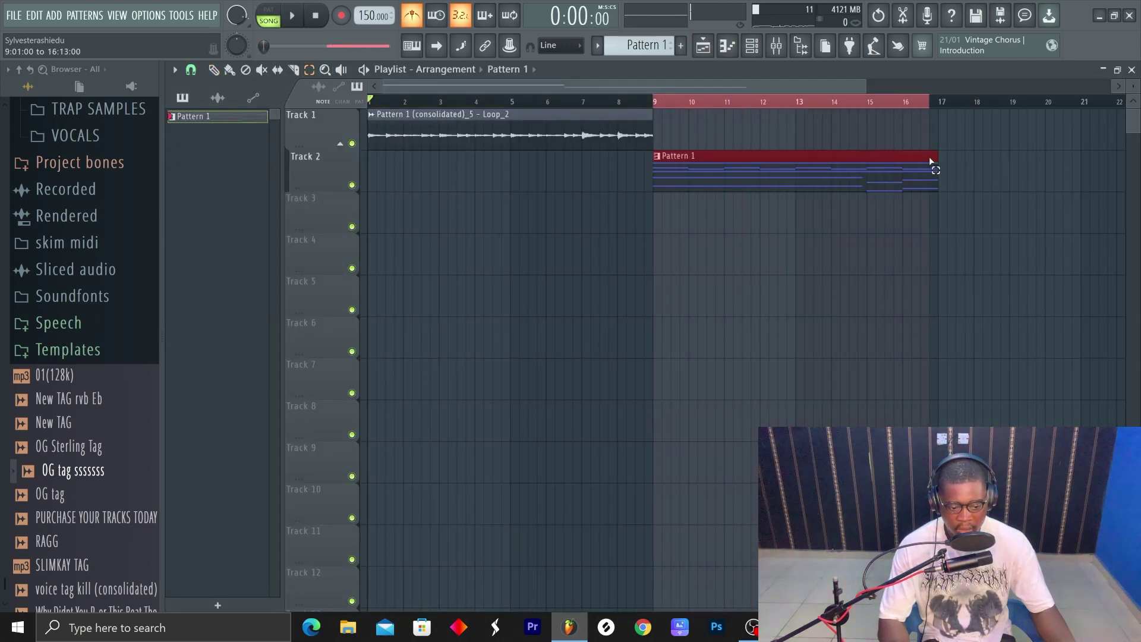
pyautogui.press('space')
pyautogui.press('space')
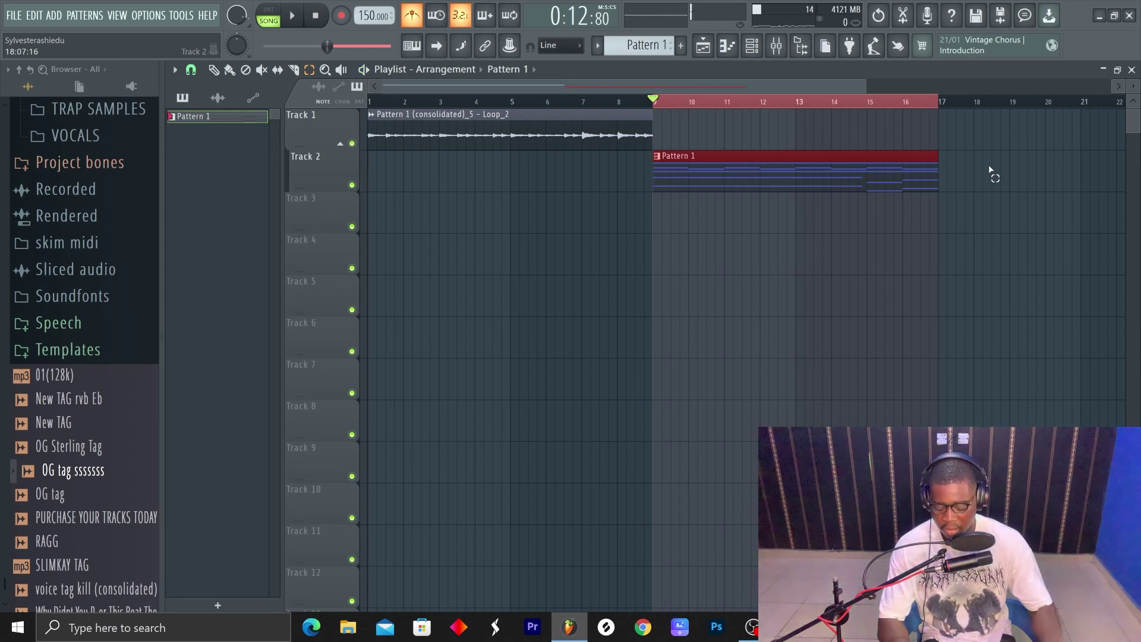
pyautogui.hotkey('ctrl', 'alt', 'c')
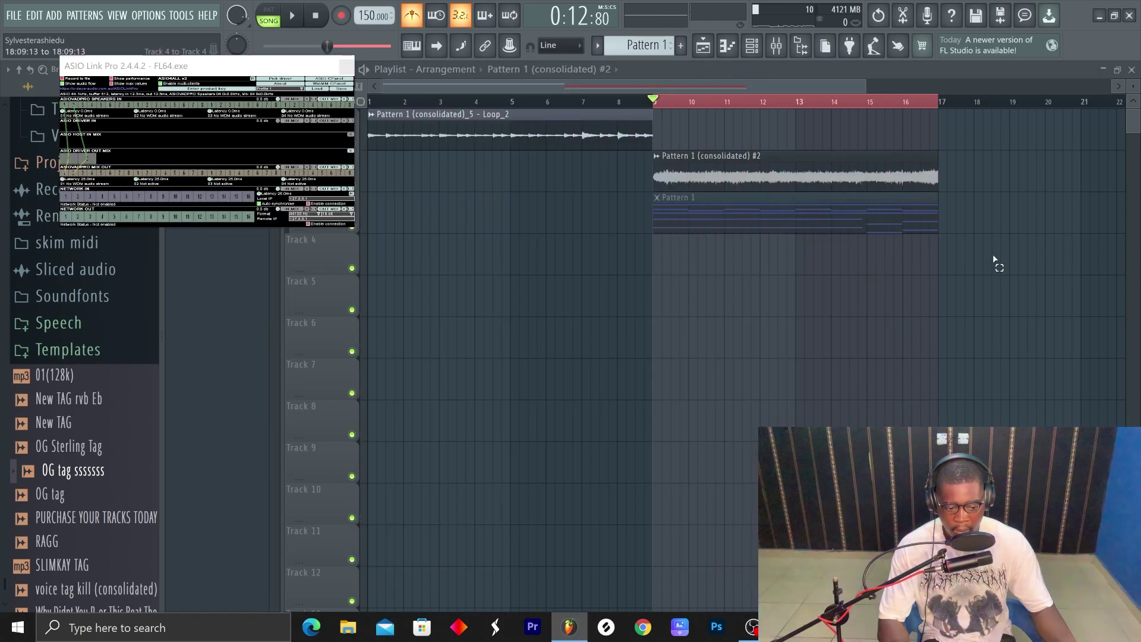
pyautogui.press('space')
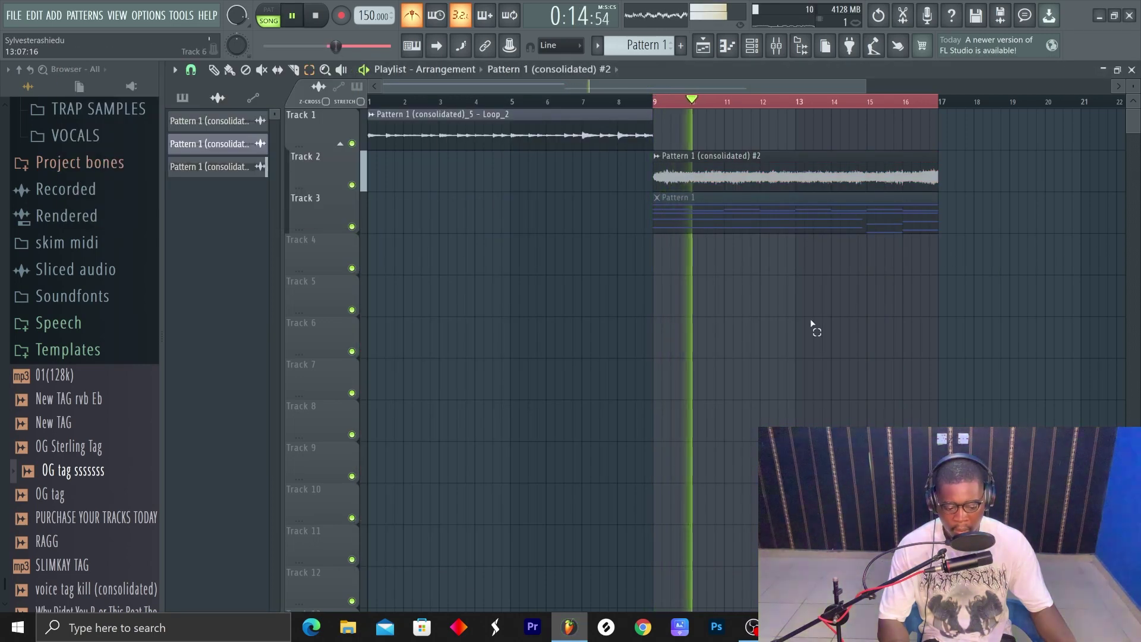
# - Delete the leftover Pattern 1 clip and play the section back from bar 9
pyautogui.click(717, 217)
pyautogui.press('Delete')
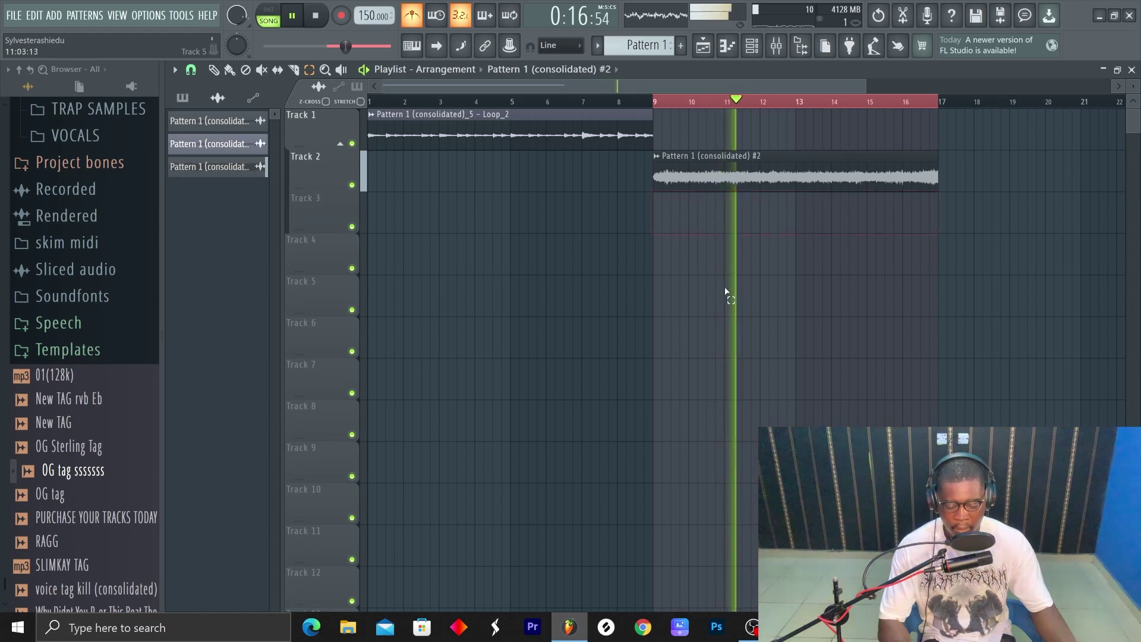
pyautogui.press('space')
pyautogui.press('space')
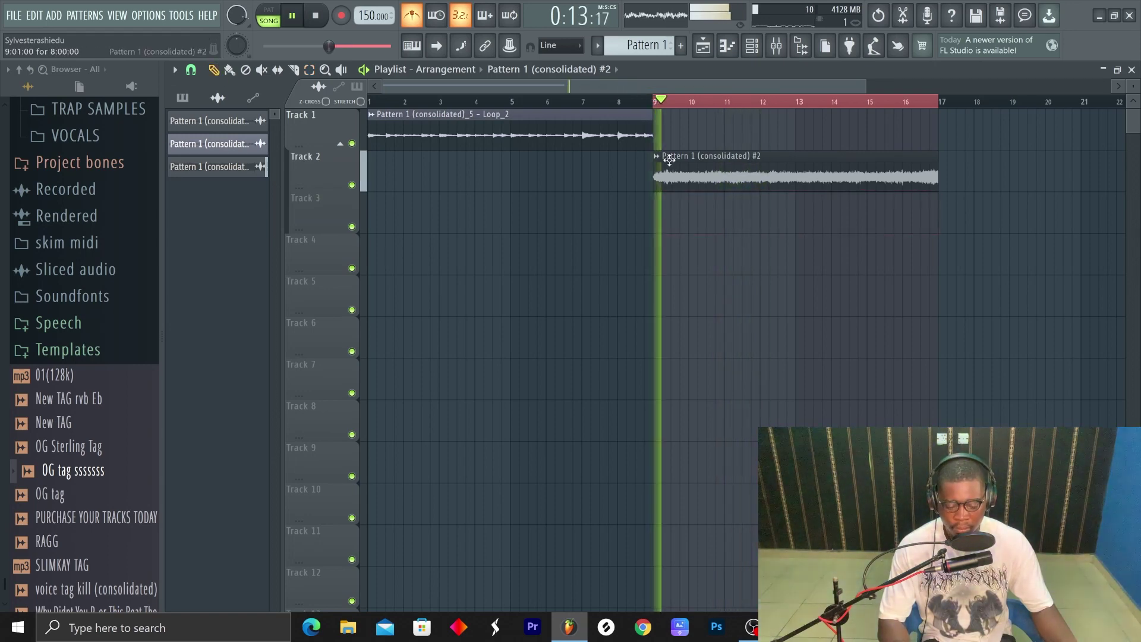
pyautogui.press('space')
pyautogui.press('space')
pyautogui.press('space')
# - Load the consolidated Track 2 clip's sample into the Edison audio editor
pyautogui.rightClick(655, 166)
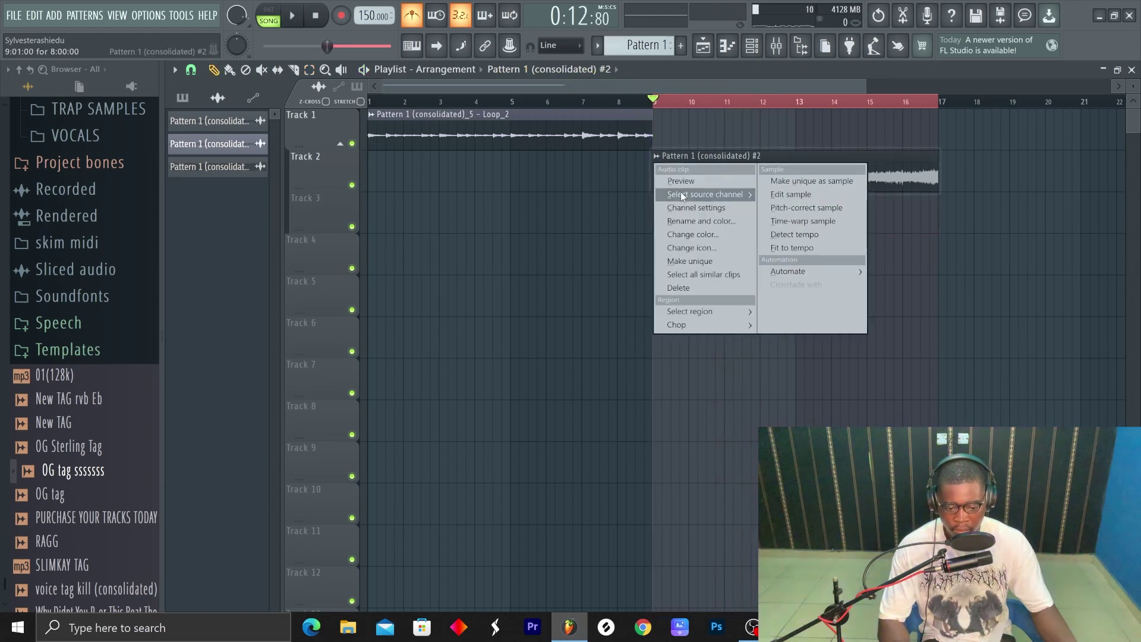
pyautogui.click(686, 208)
pyautogui.rightClick(526, 449)
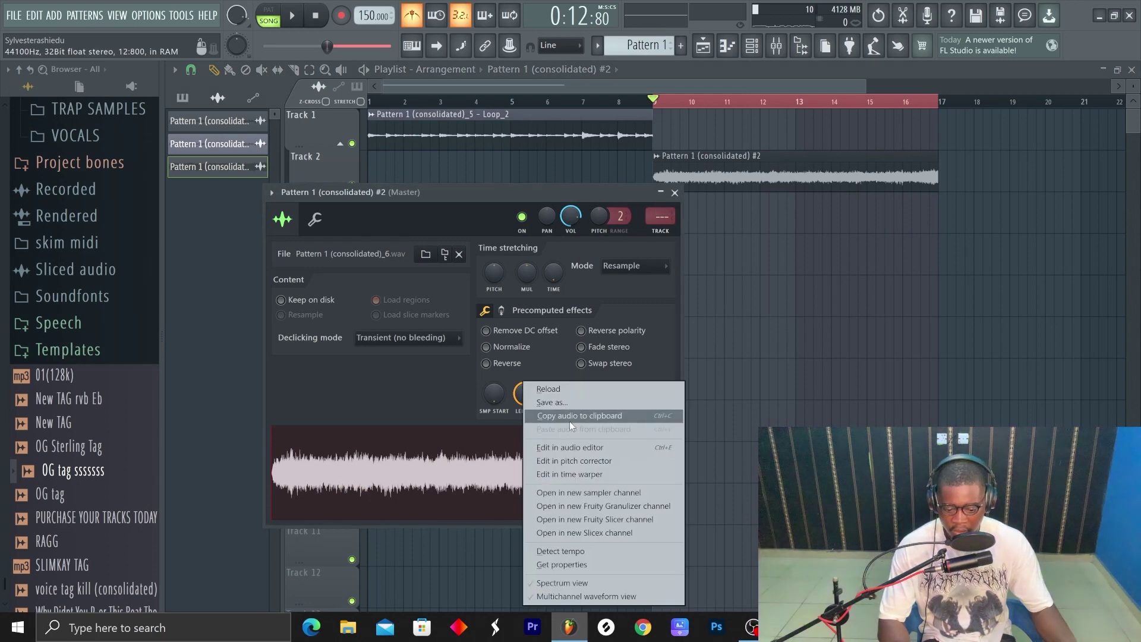
pyautogui.click(573, 449)
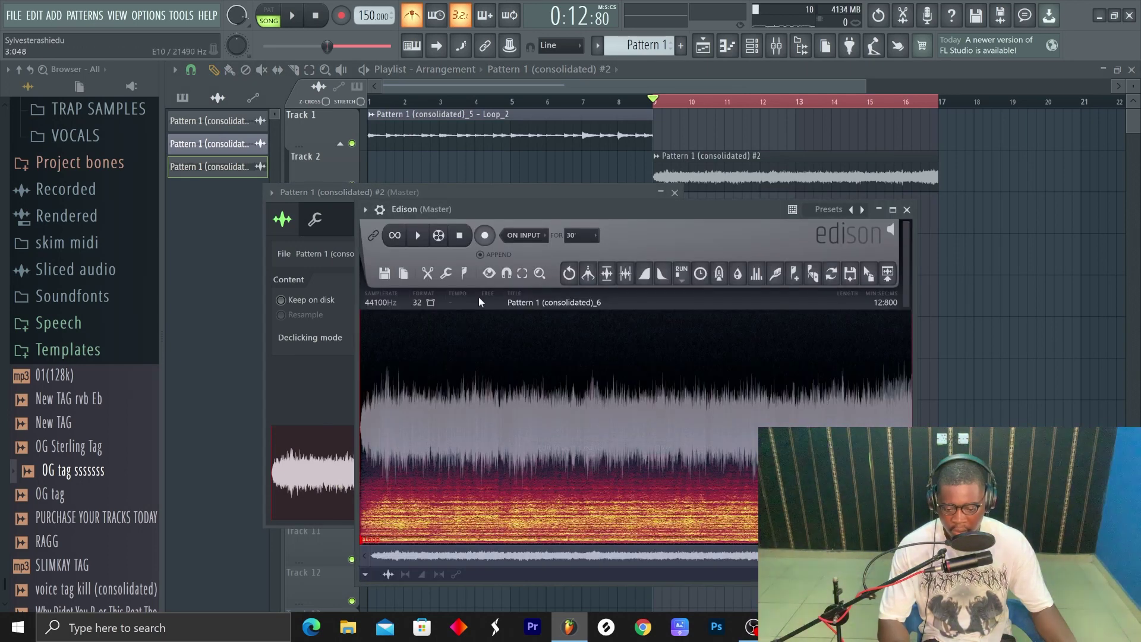
# - Resample the clip to 8000 Hz, place it on Track 3 at bar 9 and remove the Track 2 original
pyautogui.click(464, 272)
pyautogui.click(402, 274)
pyautogui.click(418, 296)
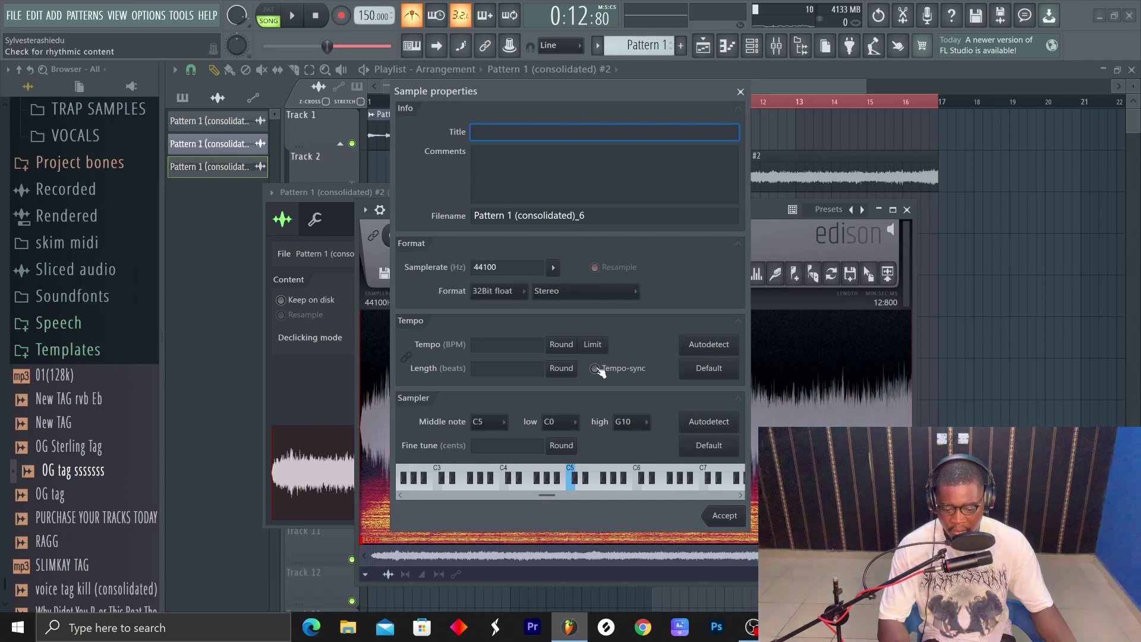
pyautogui.click(553, 268)
pyautogui.click(572, 284)
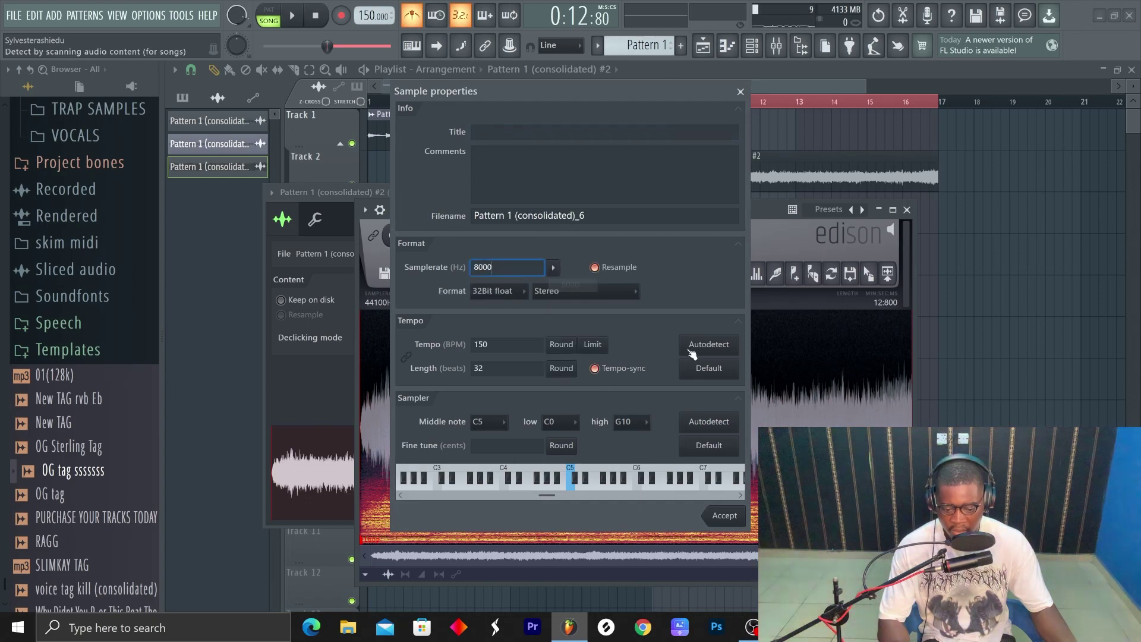
pyautogui.click(724, 516)
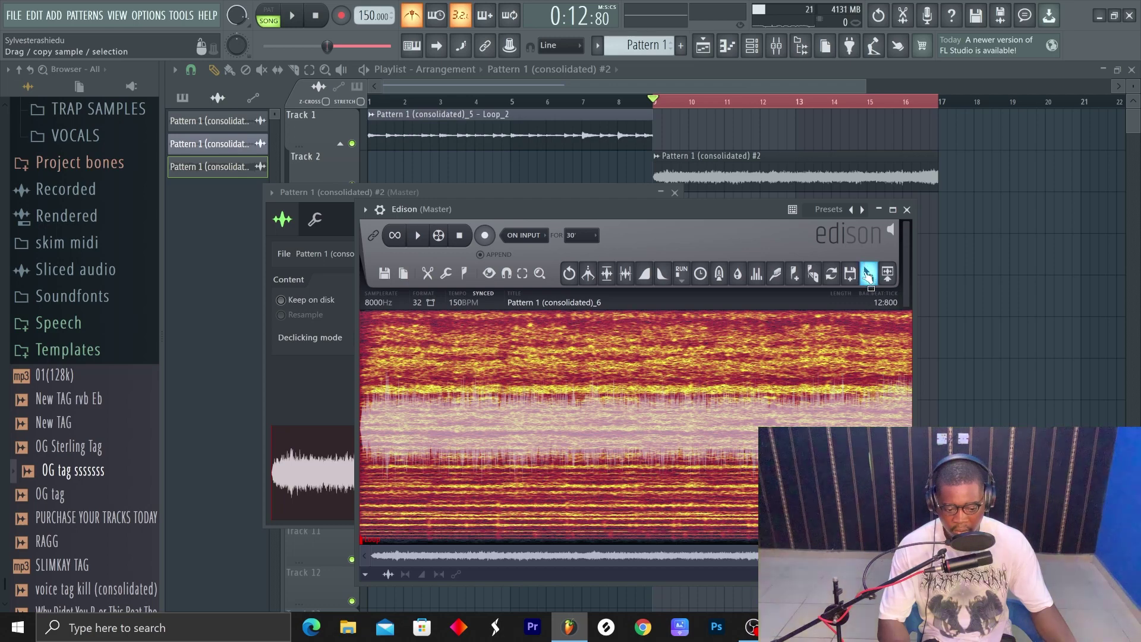
pyautogui.moveTo(868, 273); pyautogui.dragTo(665, 215)
pyautogui.rightClick(679, 173)
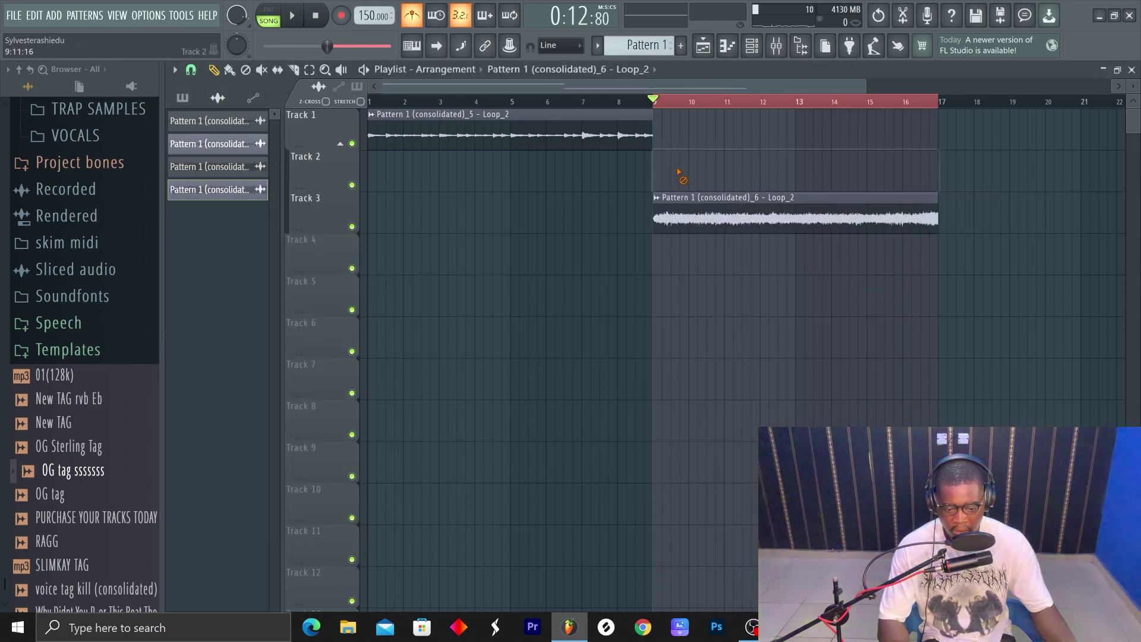
# - Check the Track 3 clip's channel settings, then move it to bar 1 on Track 2 and play
pyautogui.press('space')
pyautogui.click(656, 197)
pyautogui.click(665, 252)
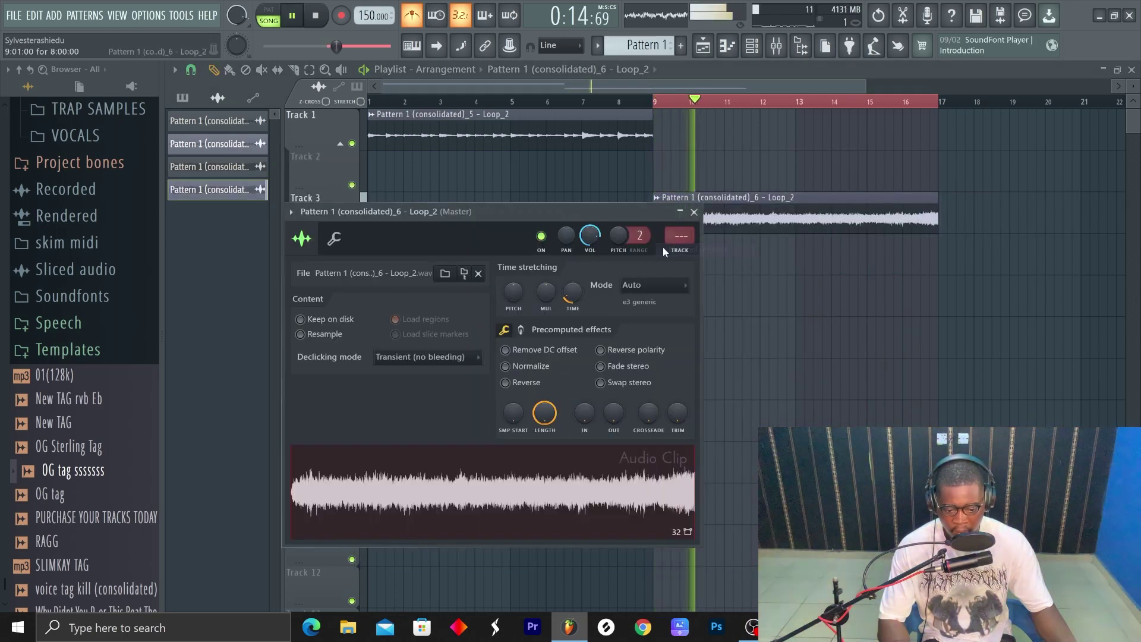
pyautogui.click(694, 212)
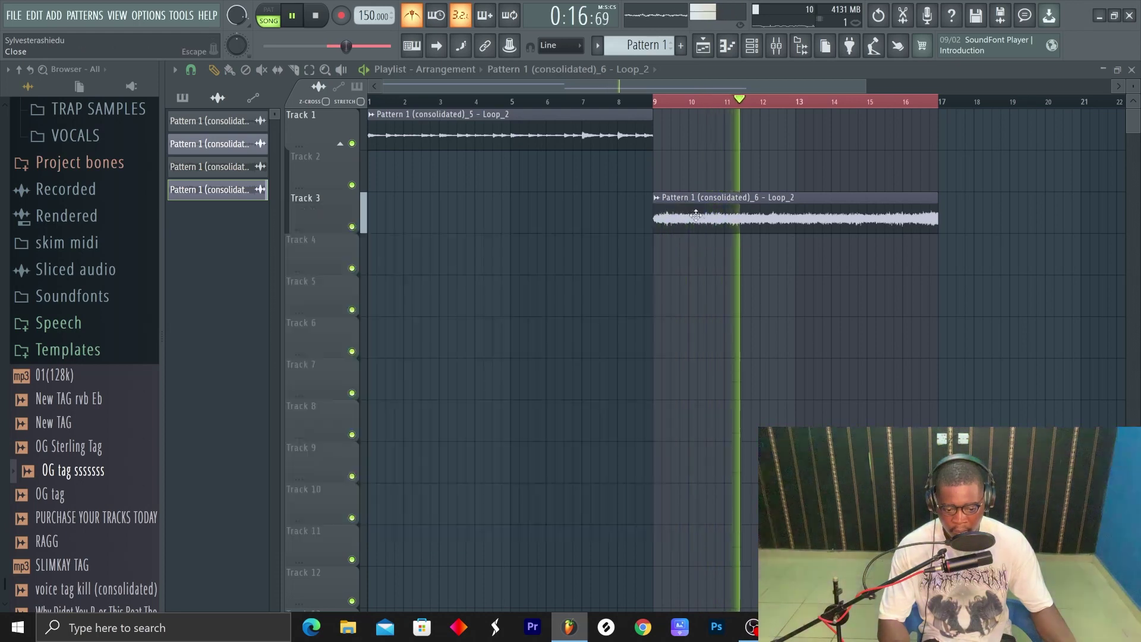
pyautogui.press('space')
pyautogui.click(410, 103)
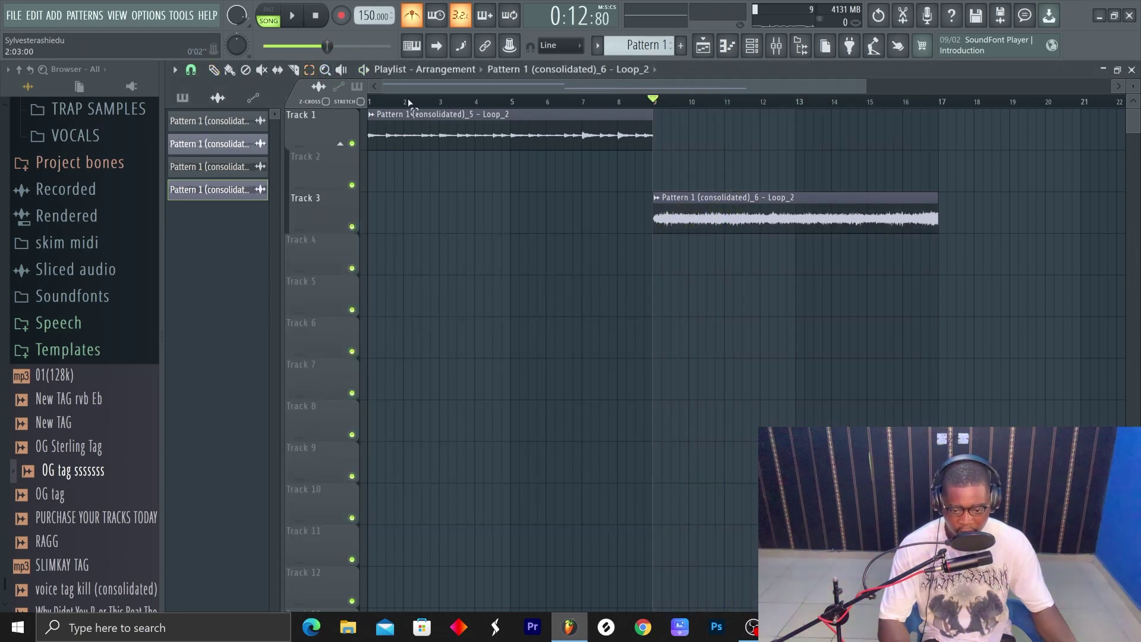
pyautogui.moveTo(720, 212); pyautogui.dragTo(377, 166)
pyautogui.press('space')
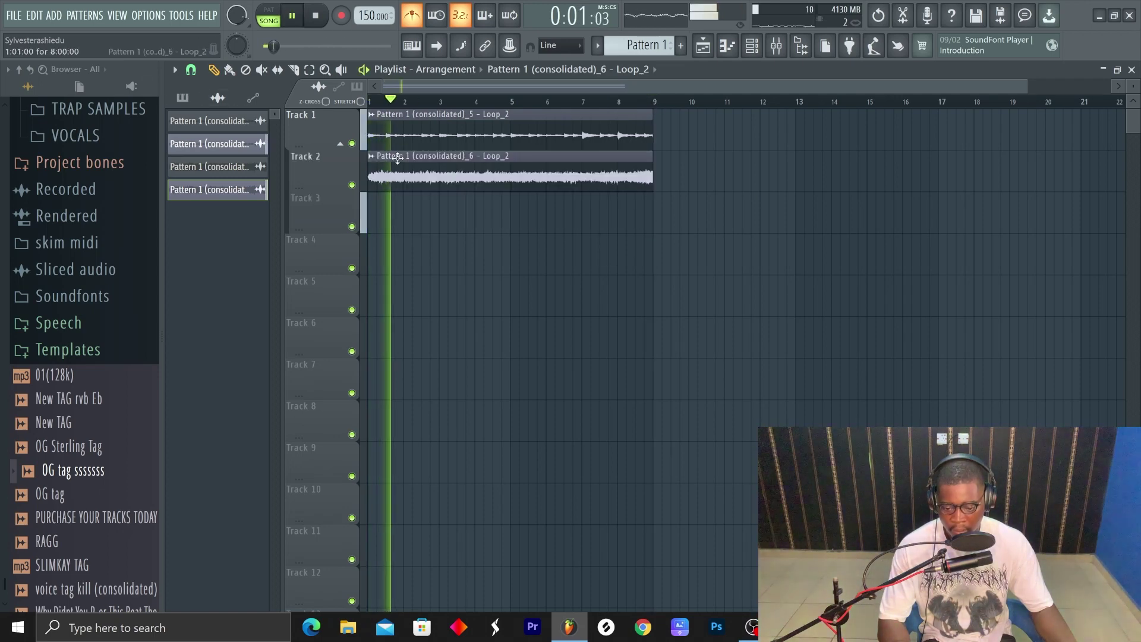
# - Review the channel settings volume of the Track 2 and Track 1 clips
pyautogui.click(372, 156)
pyautogui.click(392, 178)
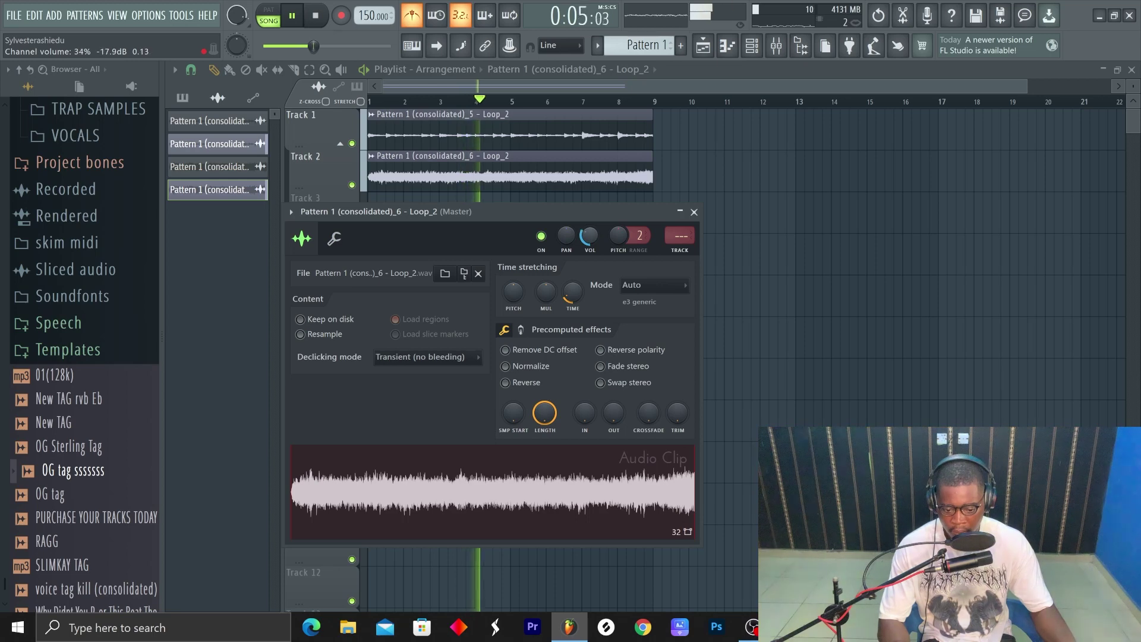
pyautogui.click(696, 212)
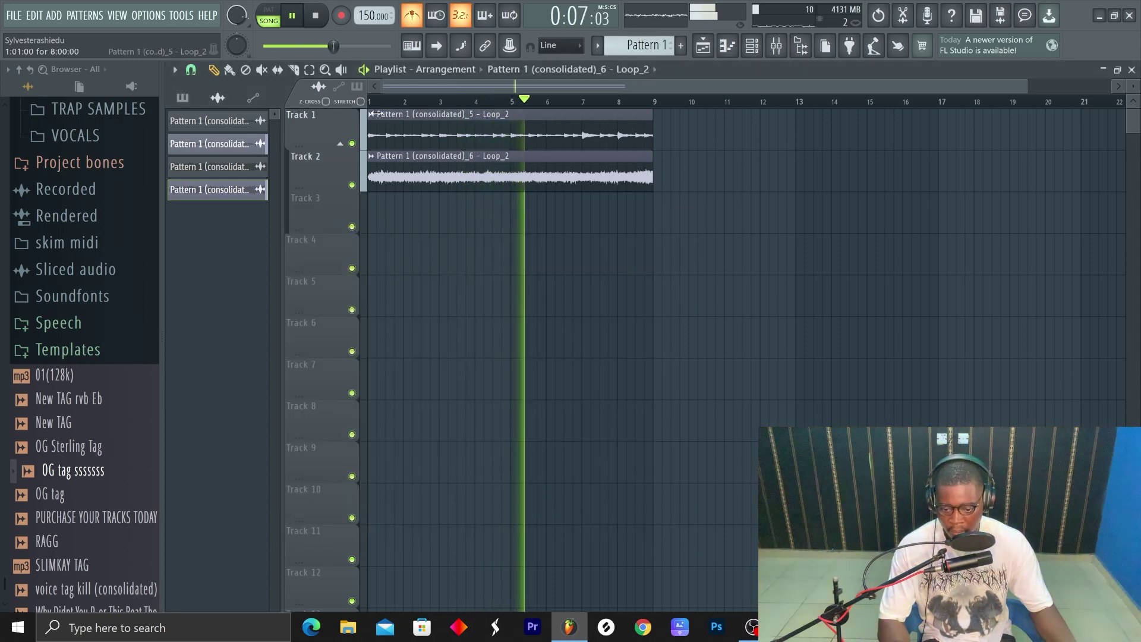
pyautogui.click(372, 156)
pyautogui.click(404, 166)
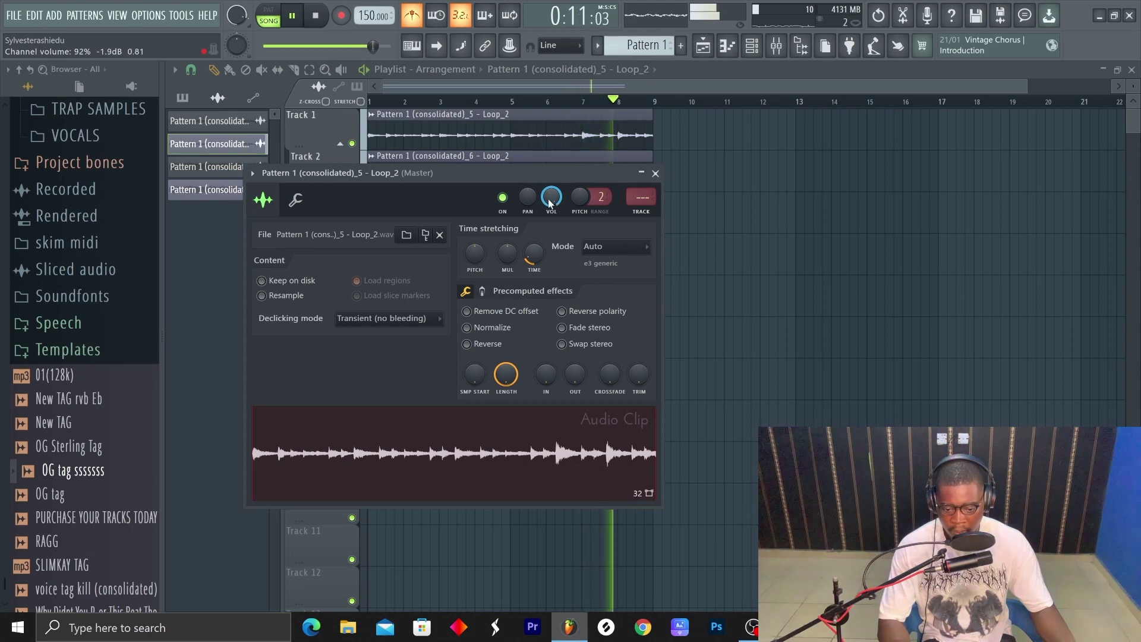
pyautogui.click(659, 175)
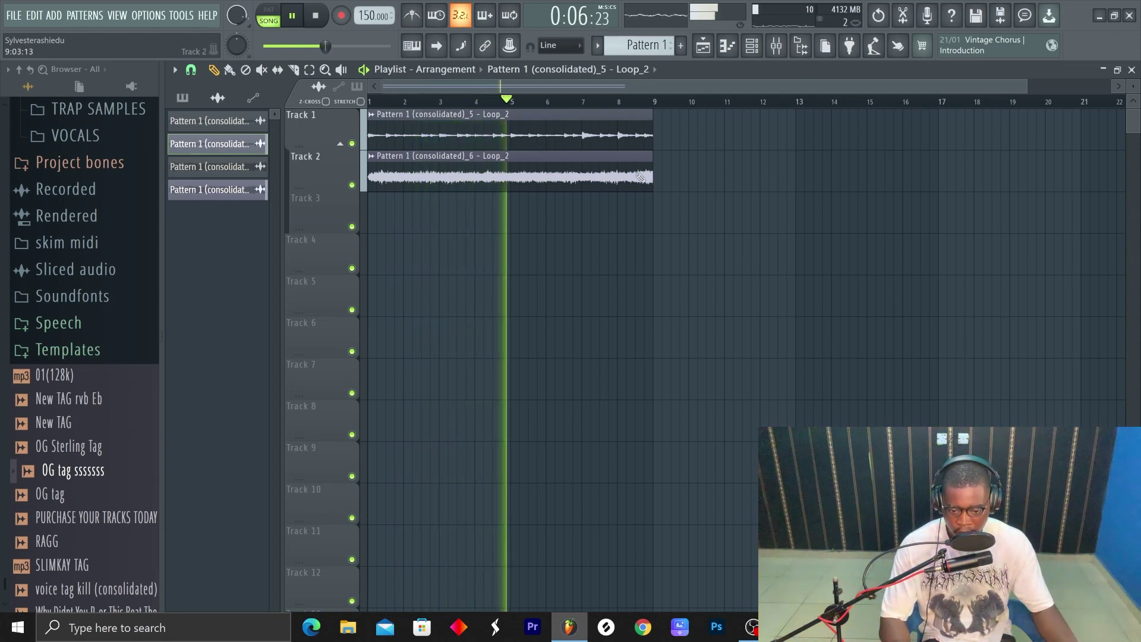
pyautogui.click(371, 114)
# - Check the channel settings of the Track 1 and Track 2 clips
pyautogui.click(428, 167)
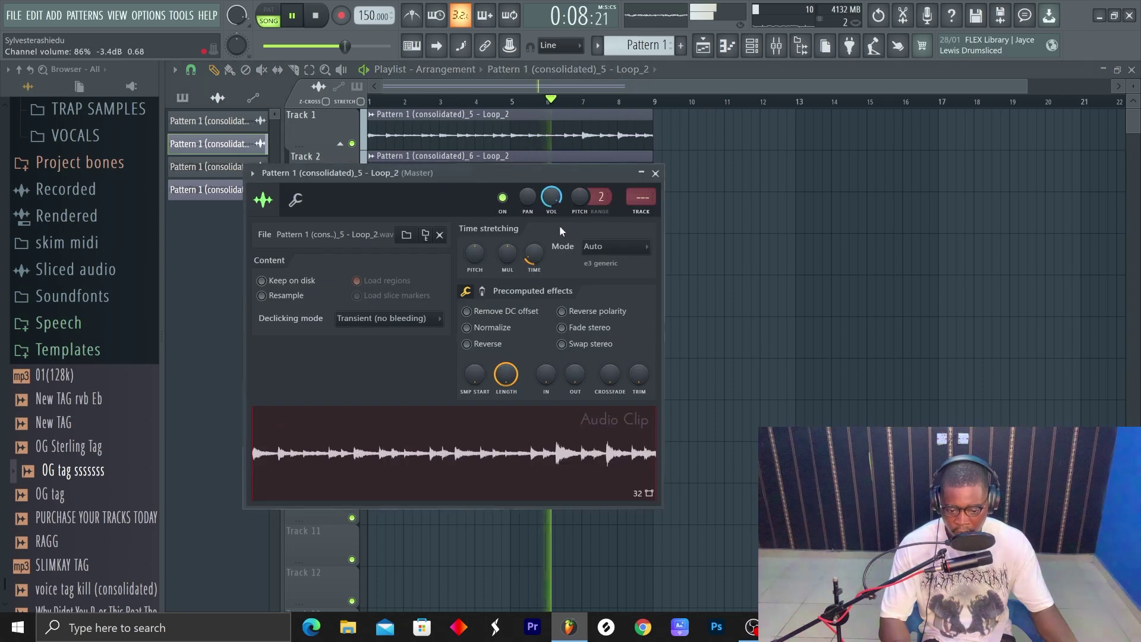
pyautogui.moveTo(631, 178); pyautogui.dragTo(622, 128)
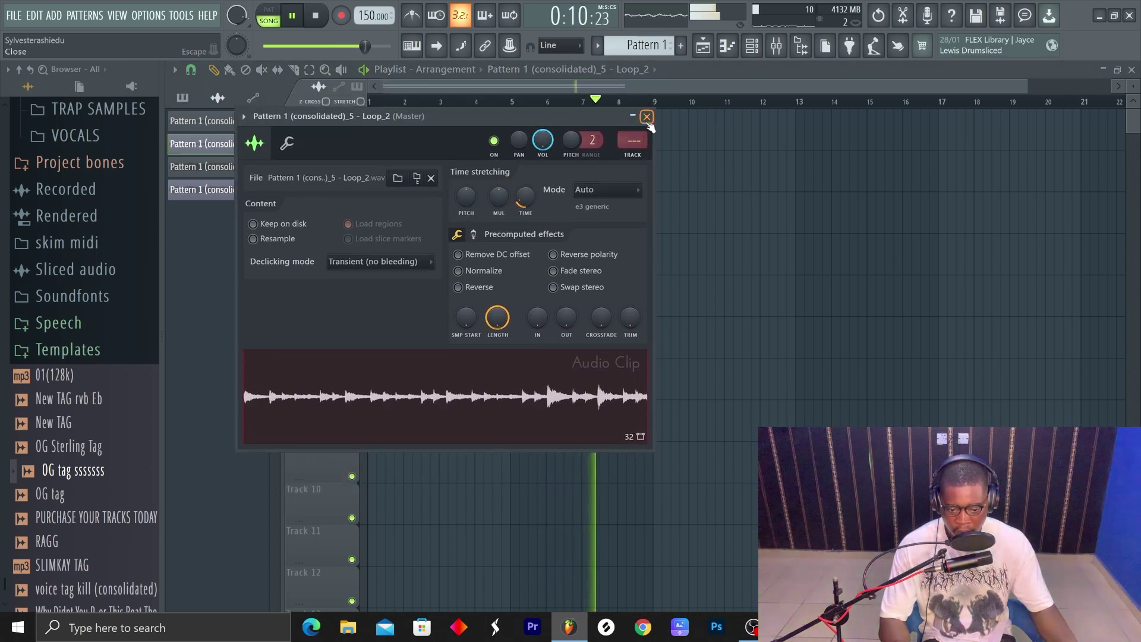
pyautogui.click(647, 117)
pyautogui.click(372, 156)
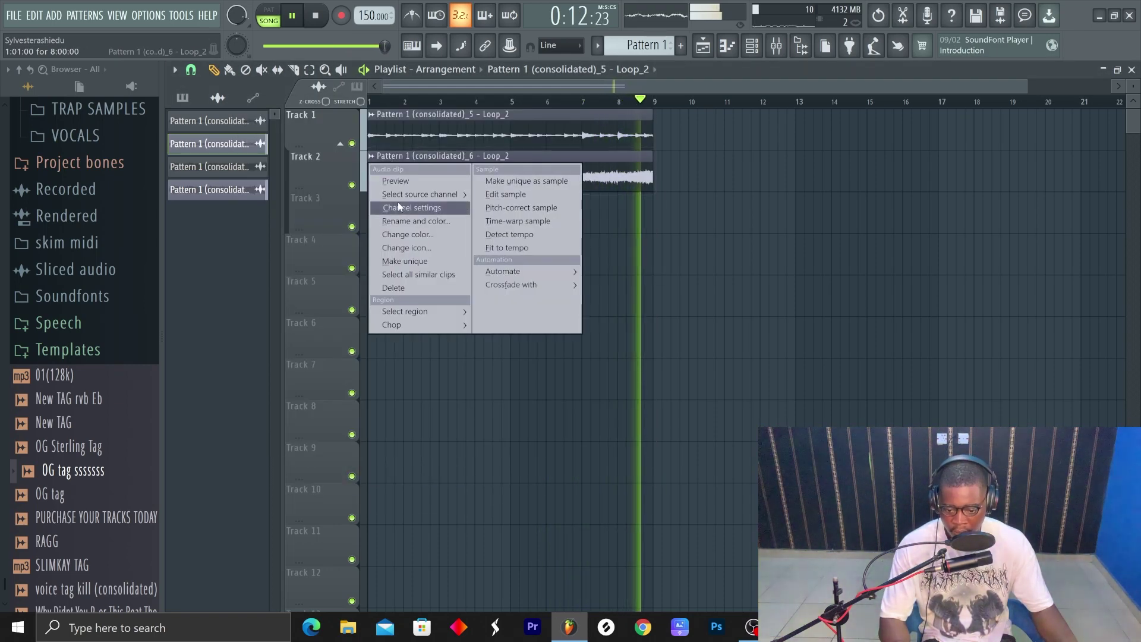
pyautogui.click(410, 207)
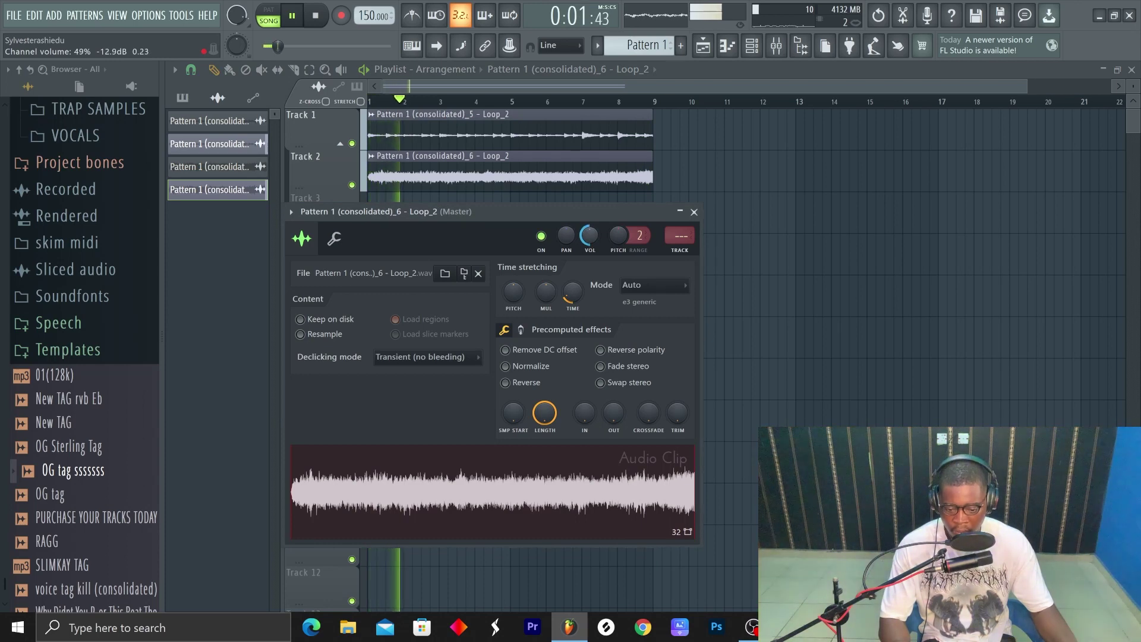
pyautogui.click(694, 212)
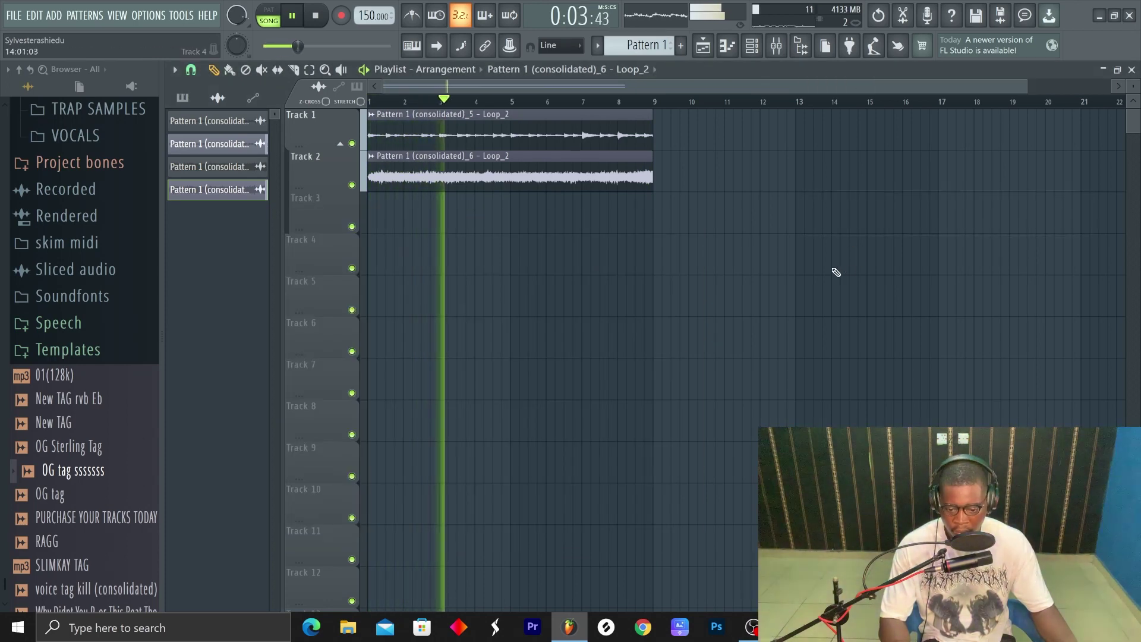
# - Delete the stray Track 4 clip, move the Track 1 loop to bar 9, and show Mellotron V
pyautogui.click(825, 254)
pyautogui.rightClick(869, 241)
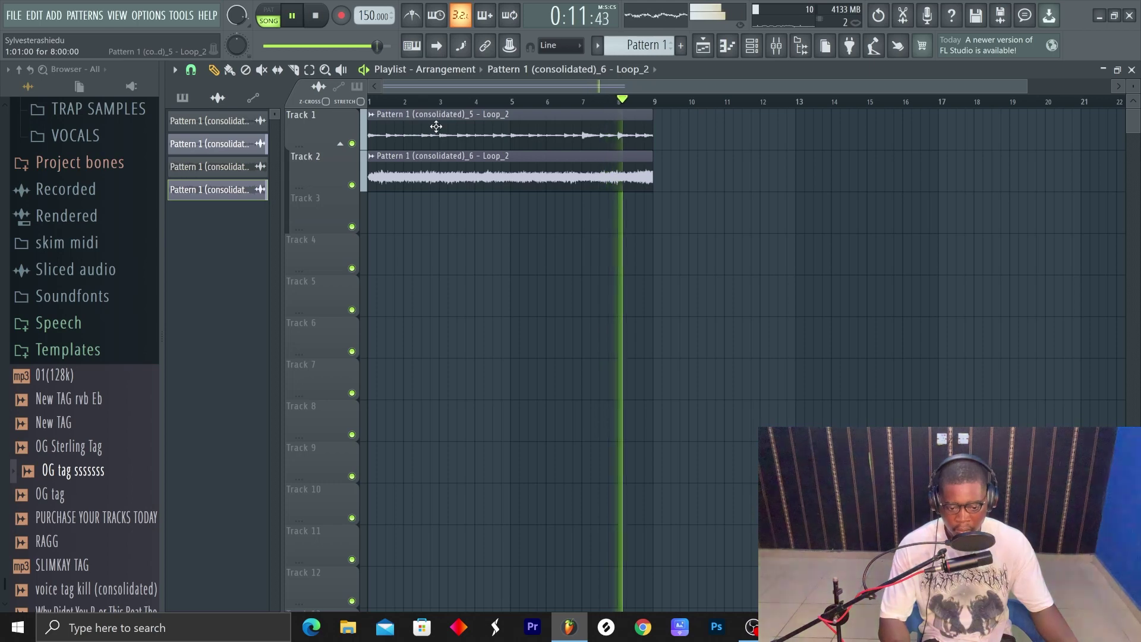
pyautogui.press('space')
pyautogui.moveTo(392, 122); pyautogui.dragTo(677, 125)
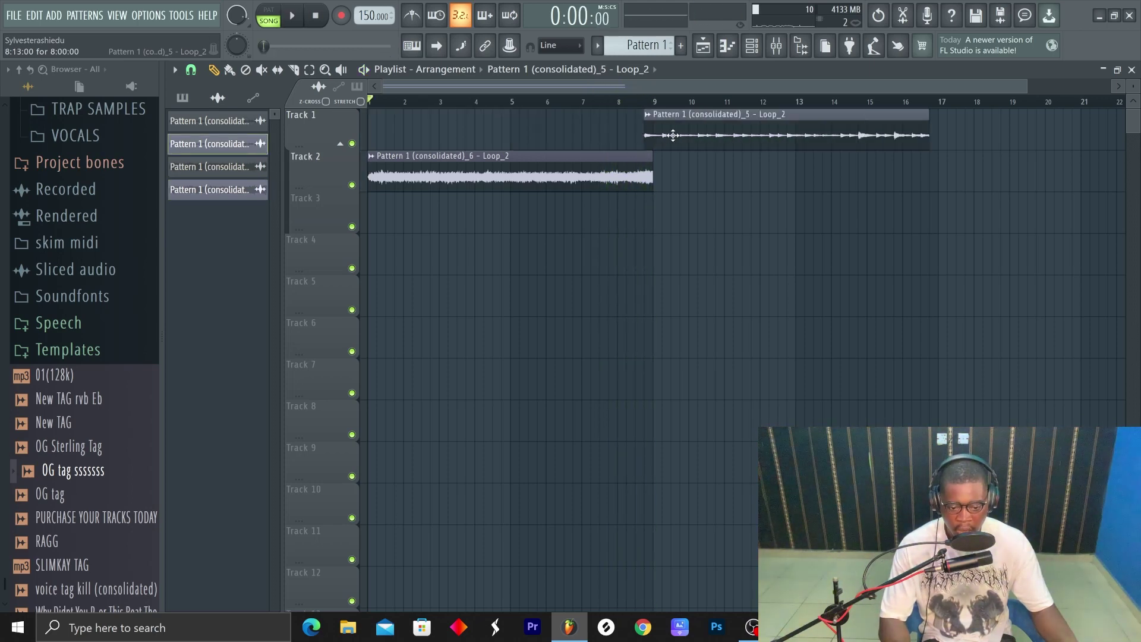
pyautogui.press('F6')
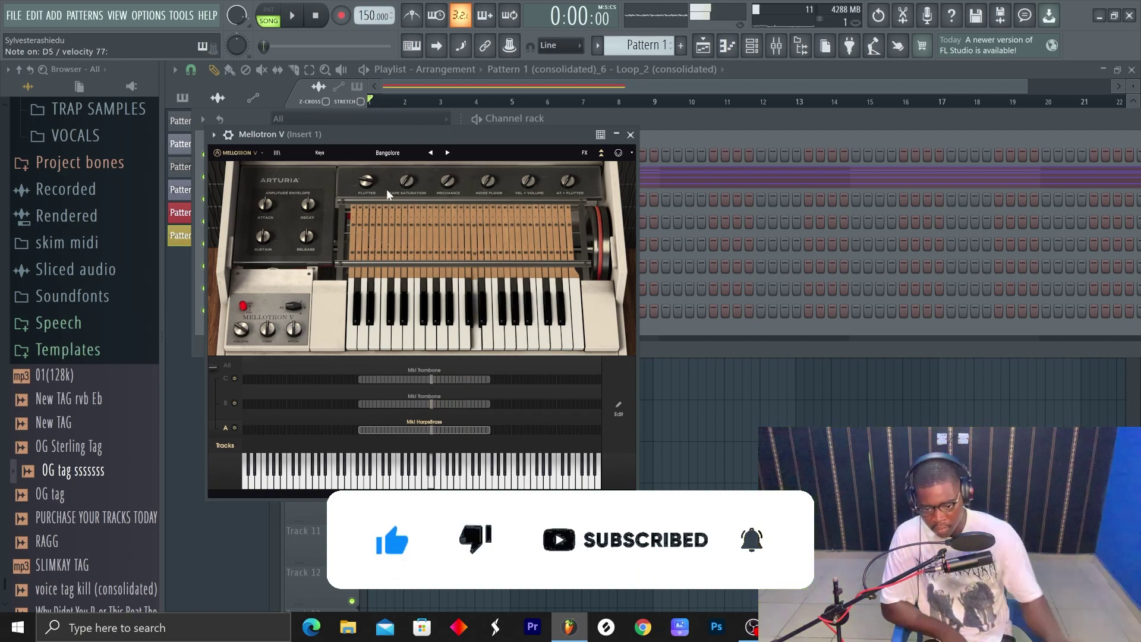
# - Switch the Mellotron V preset to April Showers
pyautogui.click(389, 153)
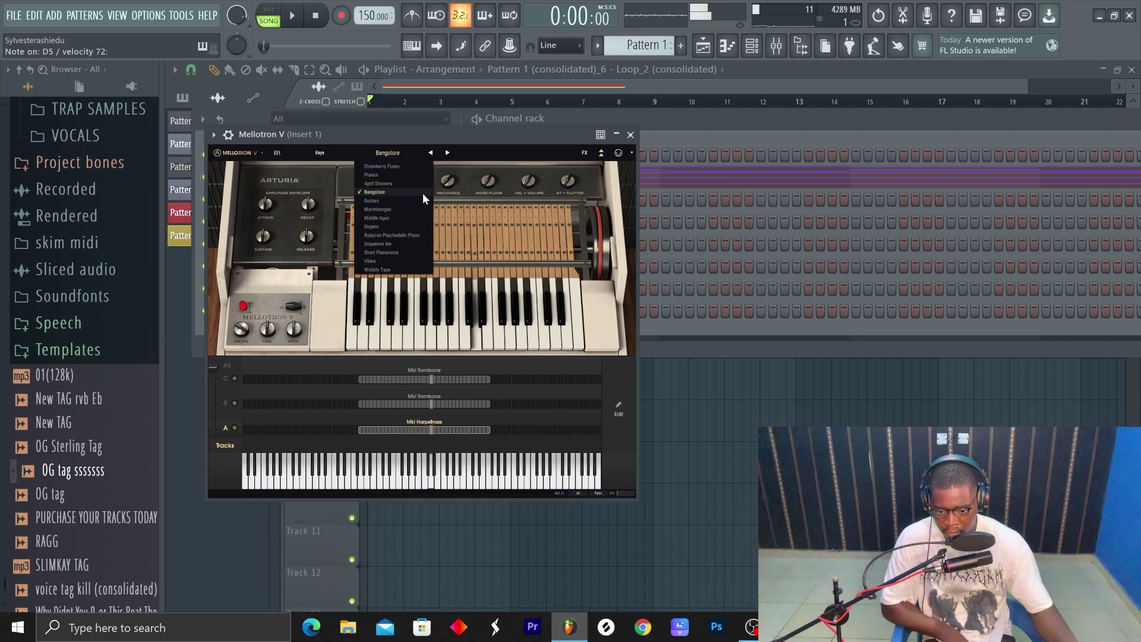
pyautogui.click(413, 183)
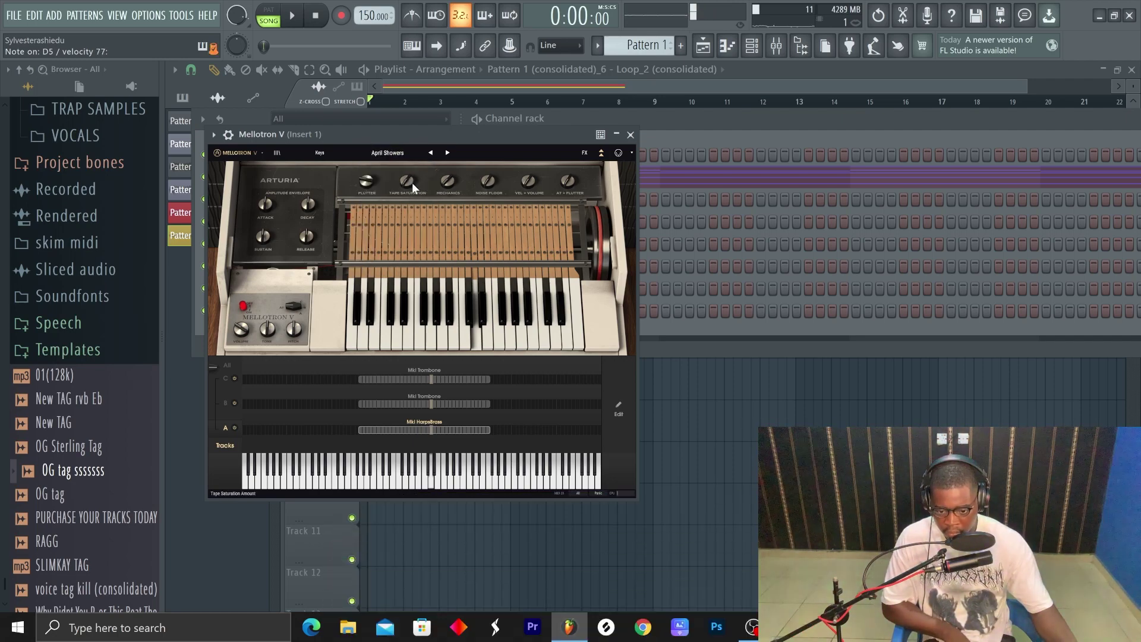
pyautogui.click(397, 154)
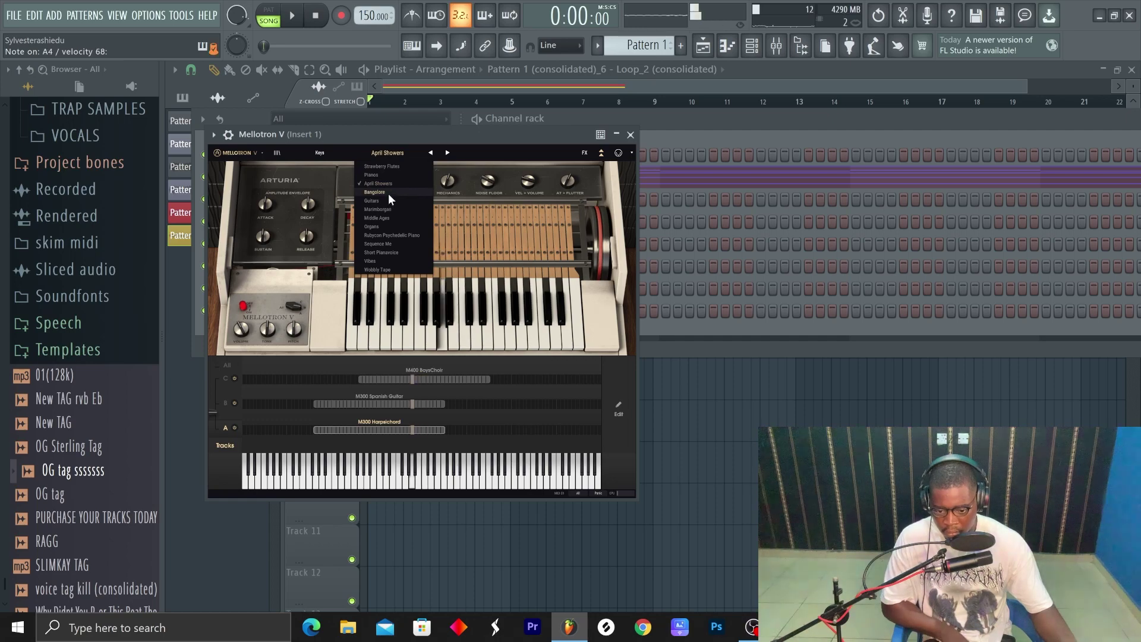
# - Show the Mellotron V notes in the piano roll and play the pattern
pyautogui.click(631, 135)
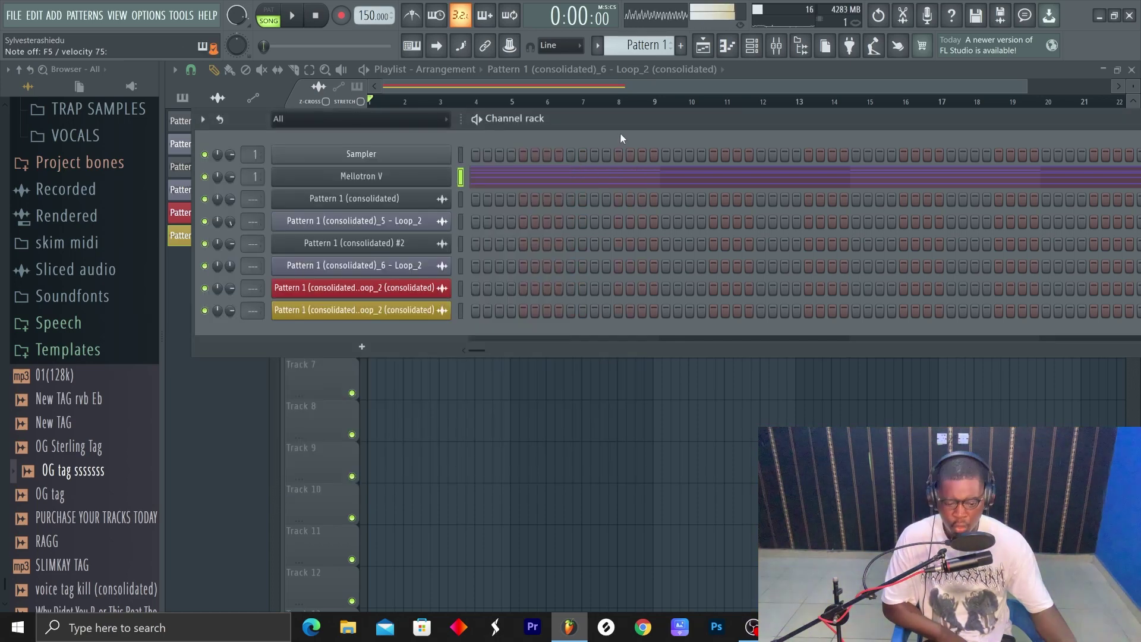
pyautogui.click(552, 181)
pyautogui.click(287, 17)
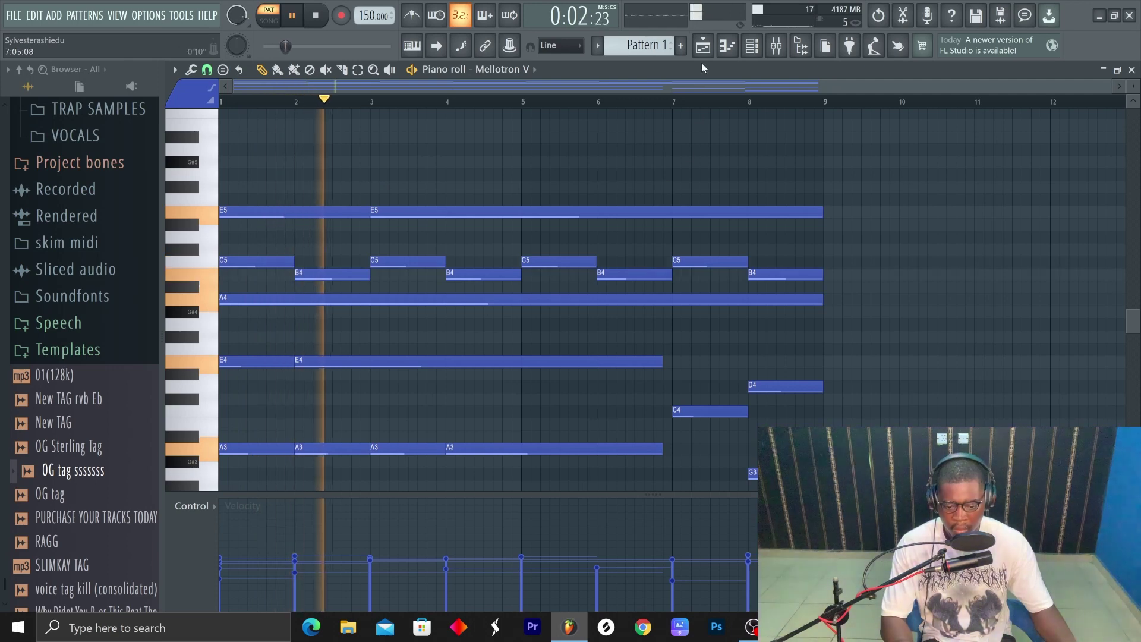
# - Paint Pattern 1 on Track 3 at bar 1 and play the song in Song mode
pyautogui.click(751, 45)
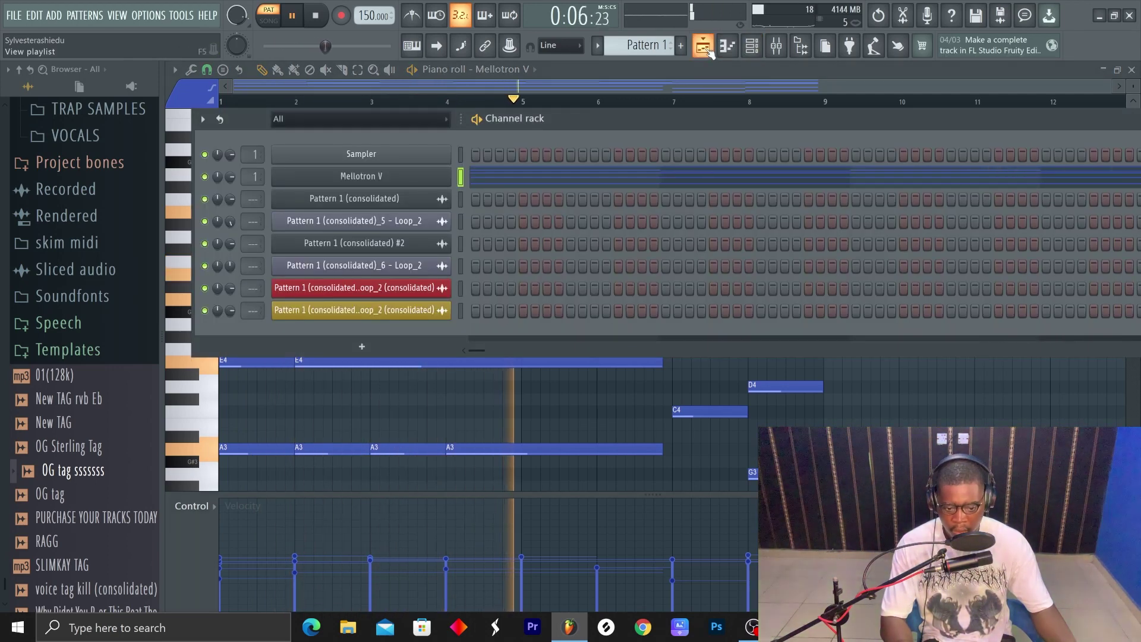
pyautogui.press('space')
pyautogui.press('F5')
pyautogui.press('F4')
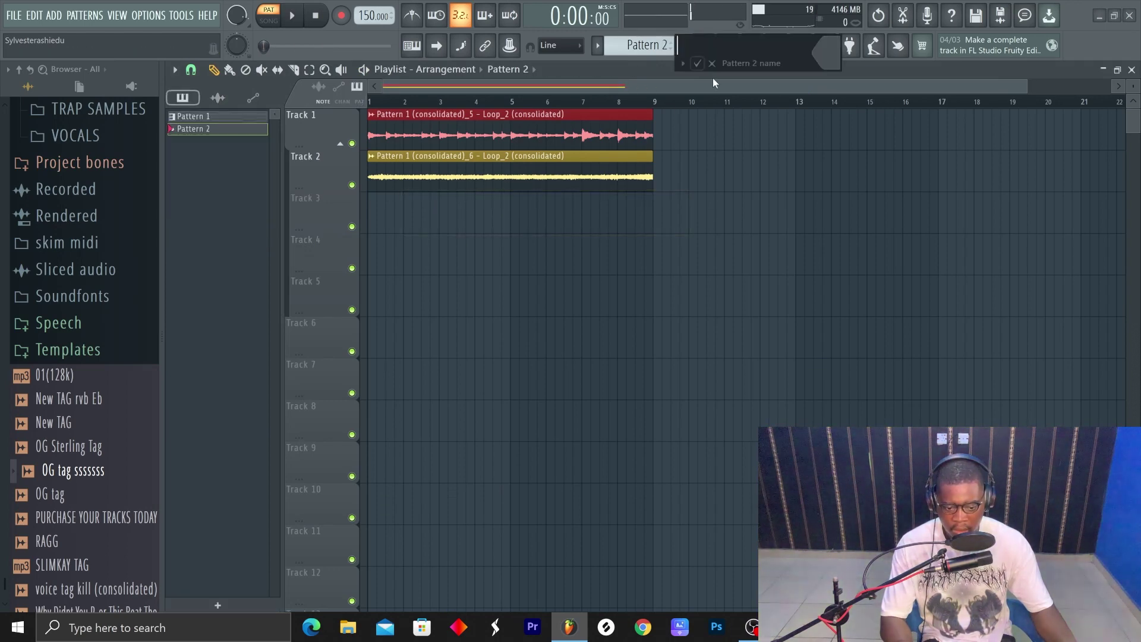
pyautogui.click(697, 63)
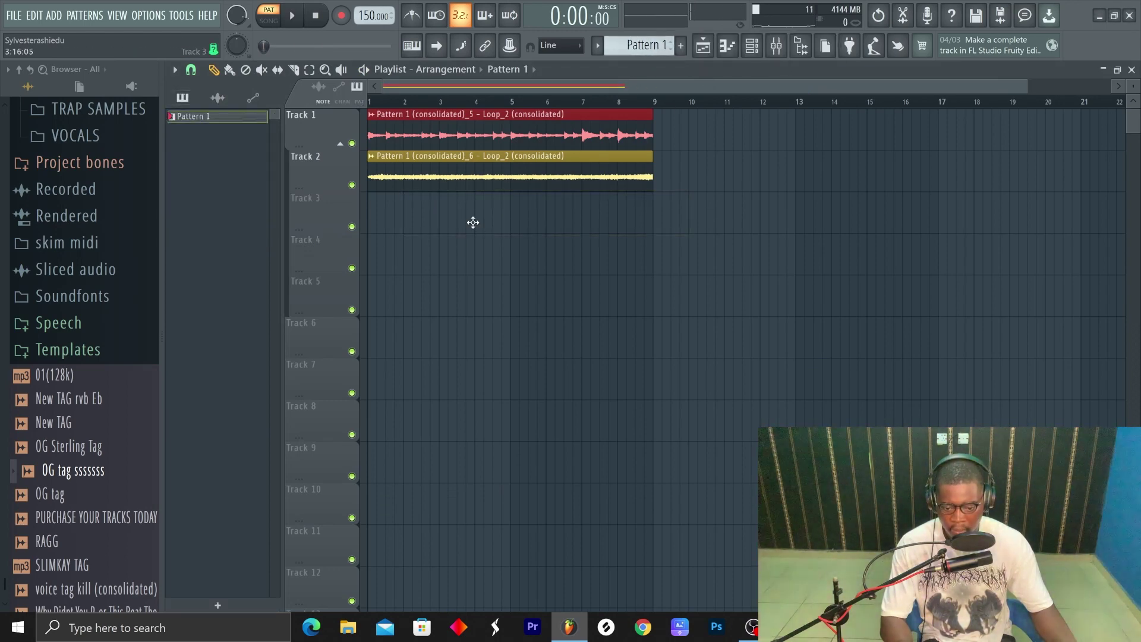
pyautogui.moveTo(473, 222); pyautogui.dragTo(287, 202)
pyautogui.press('space')
pyautogui.click(268, 21)
pyautogui.press('space')
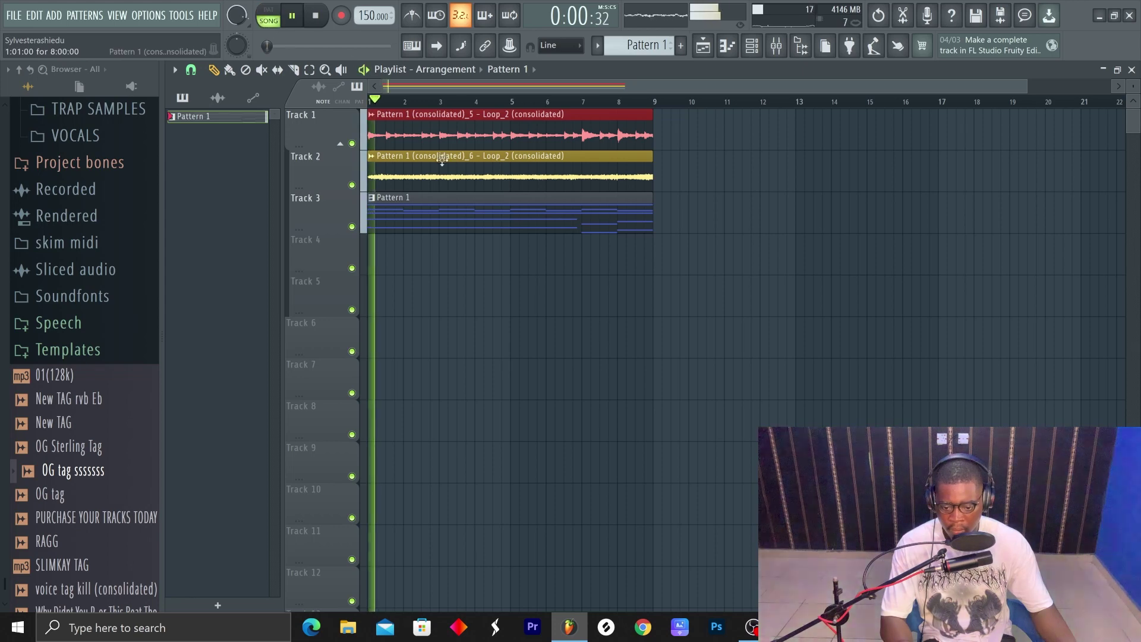
# - Open Pattern 1 in the piano roll, select all its notes, and switch to Pattern 2
pyautogui.doubleClick(445, 207)
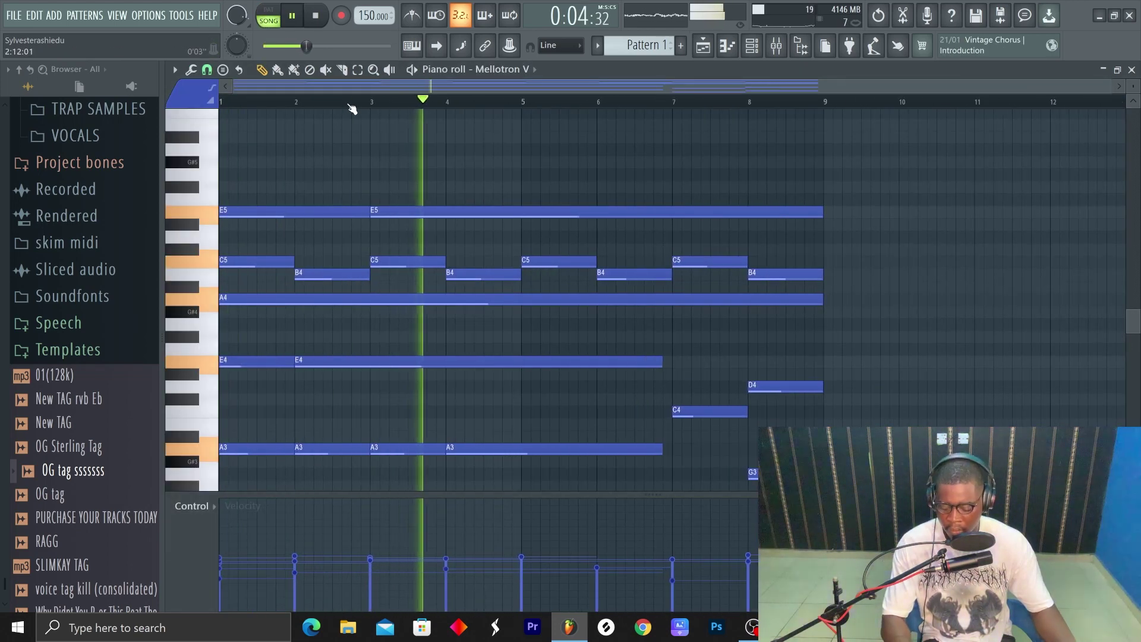
pyautogui.hotkey('ctrl', 'a')
pyautogui.click(751, 46)
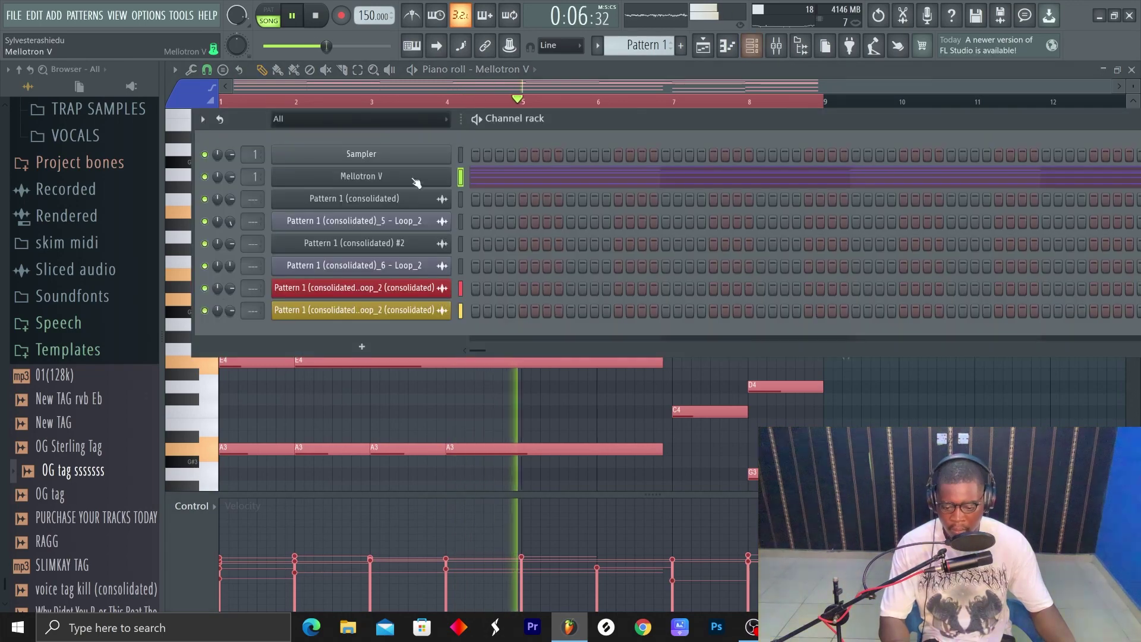
# - Preview the Mellotron V #2 flute sound and bring up that channel's options menu
pyautogui.press('space')
pyautogui.click(444, 238)
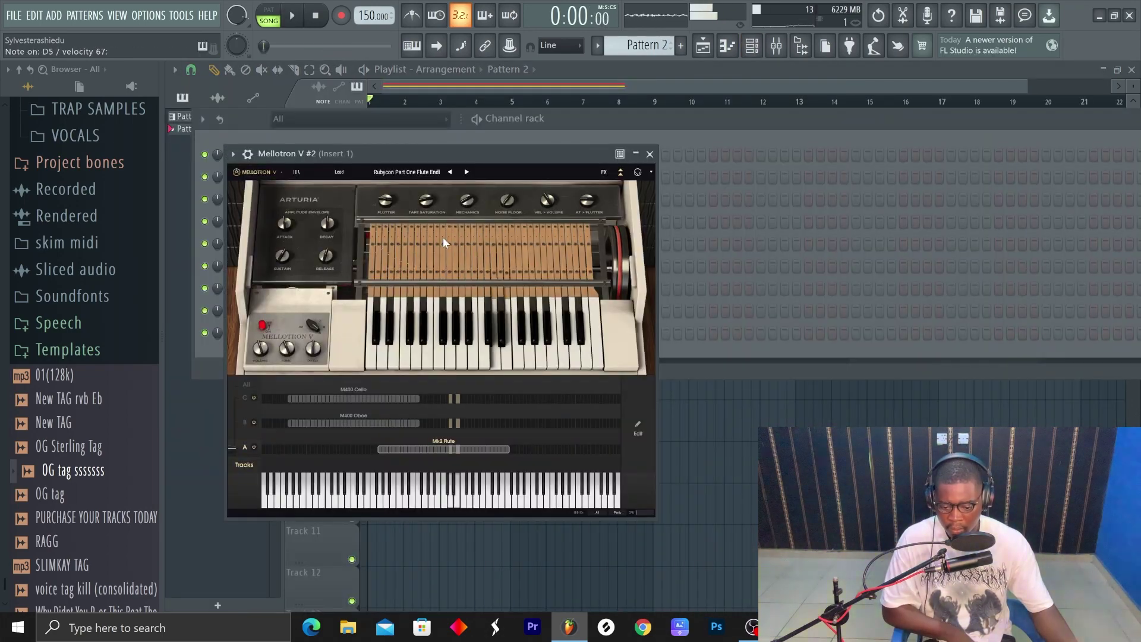
pyautogui.click(649, 154)
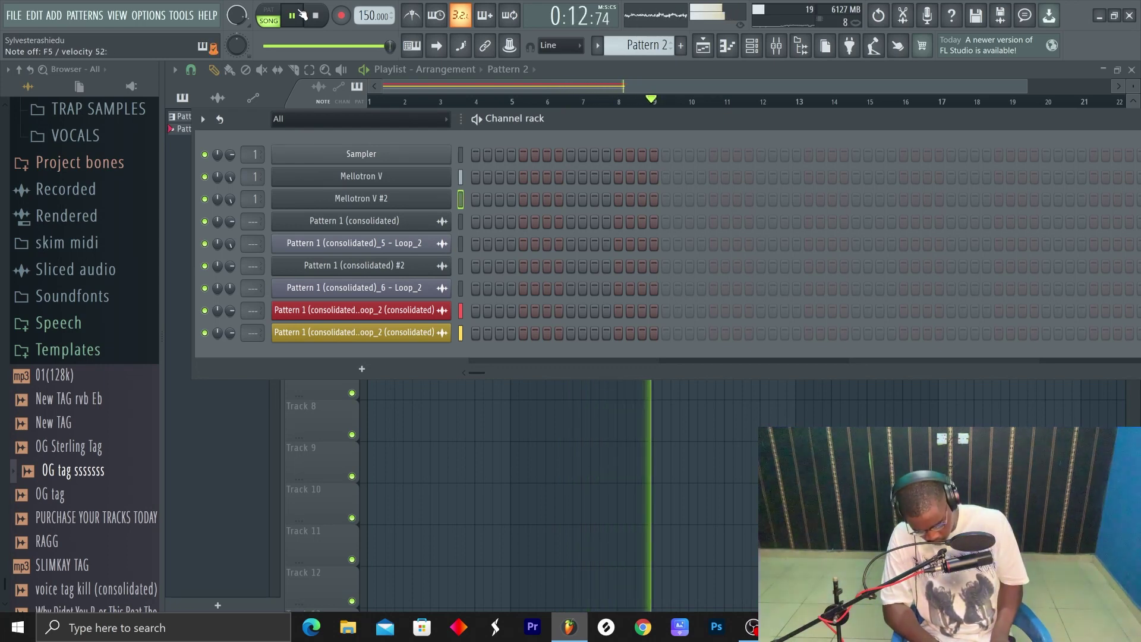
pyautogui.press('space')
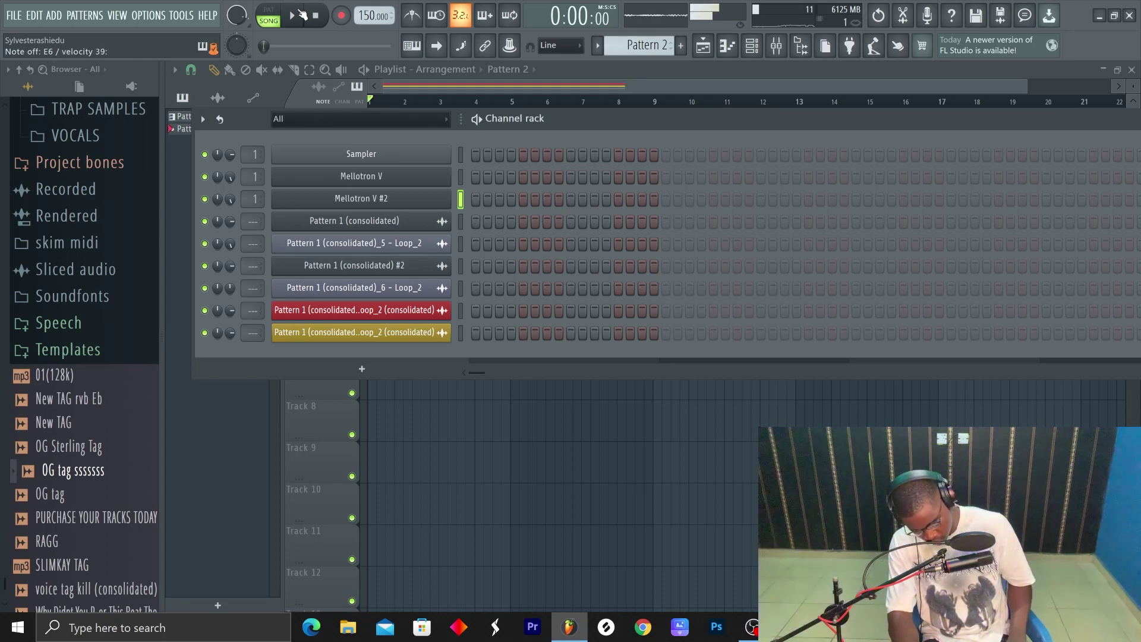
pyautogui.click(302, 16)
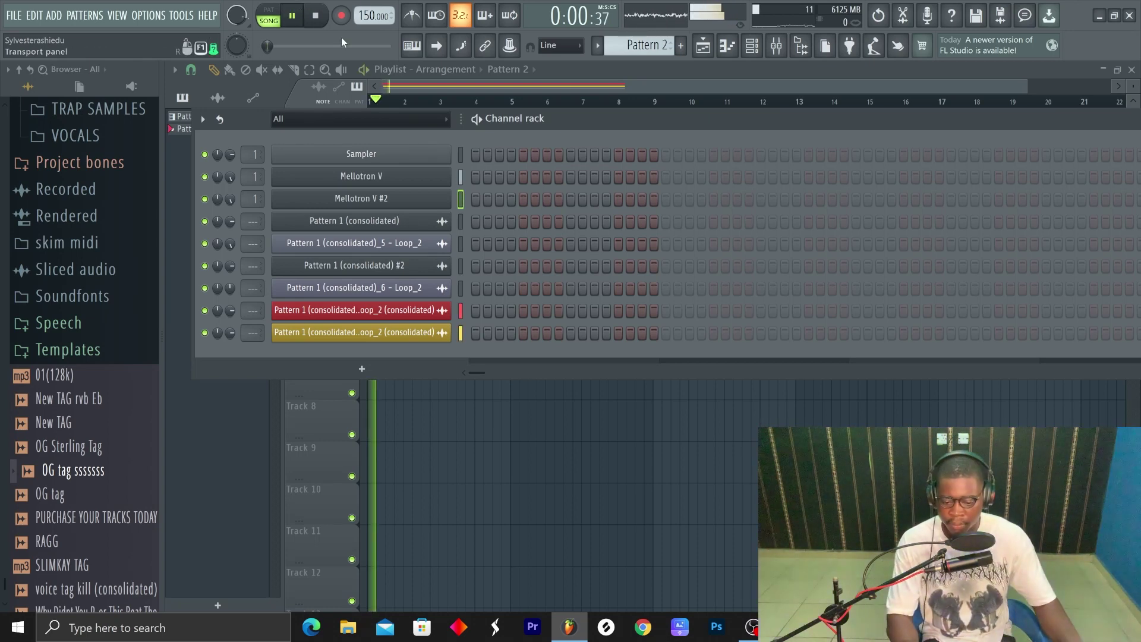
pyautogui.press('space')
pyautogui.rightClick(450, 191)
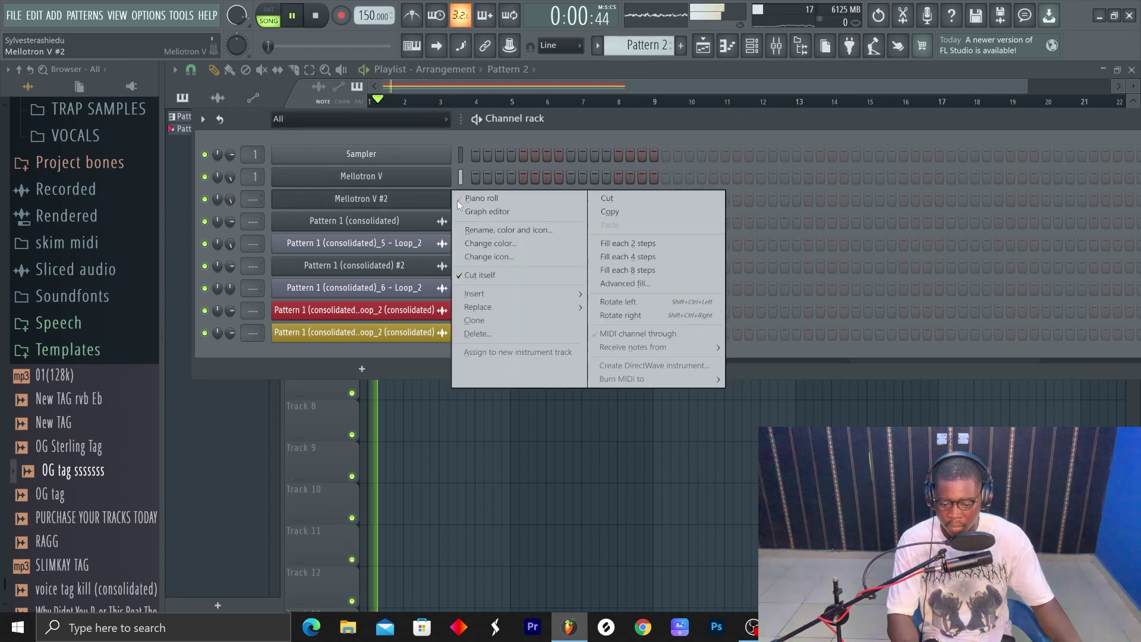
# - Record a flute melody into Pattern 2 in Mellotron V #2's piano roll
pyautogui.click(456, 199)
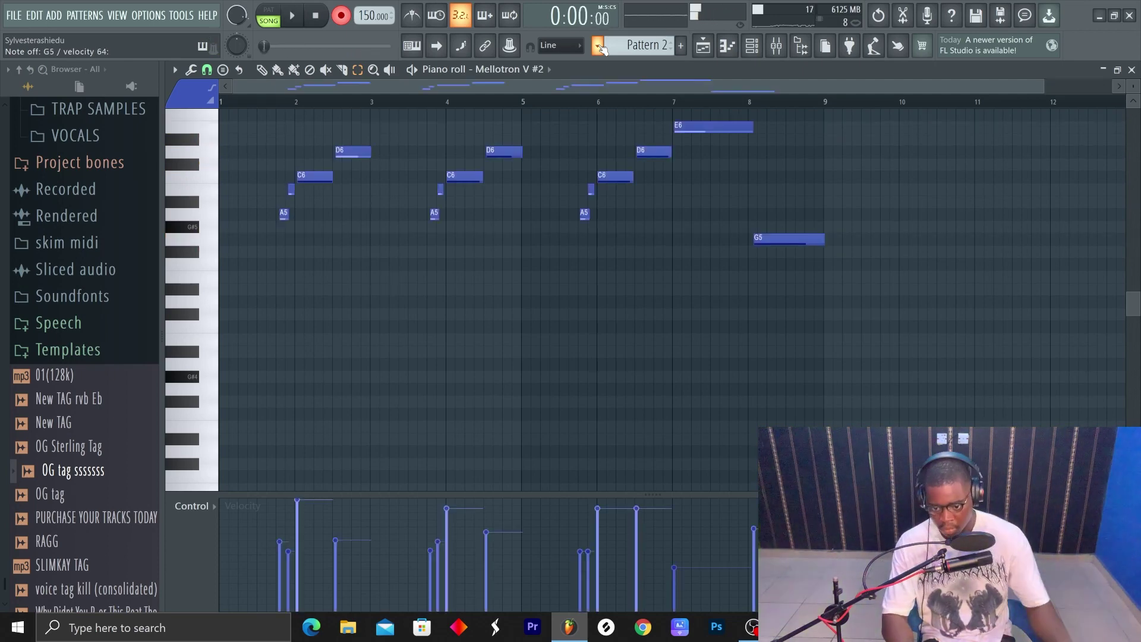
pyautogui.scroll(3, 683, 178)
pyautogui.press('space')
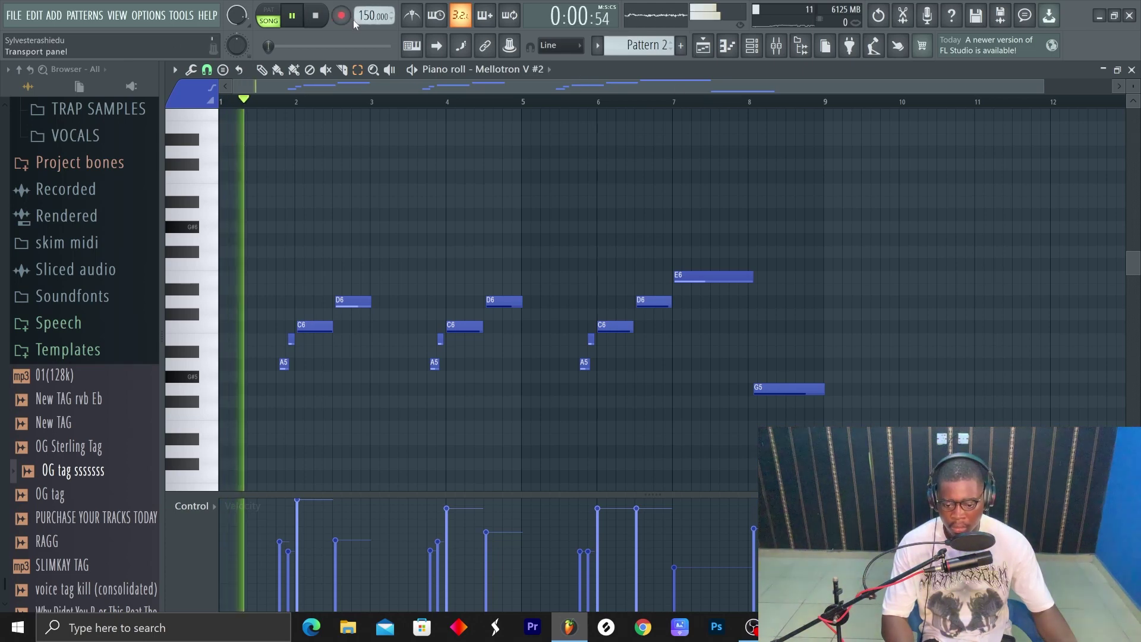
# - Trim the Pattern 2 playlist clip to end at bar 9, reopen it and snap notes to the grid
pyautogui.click(703, 46)
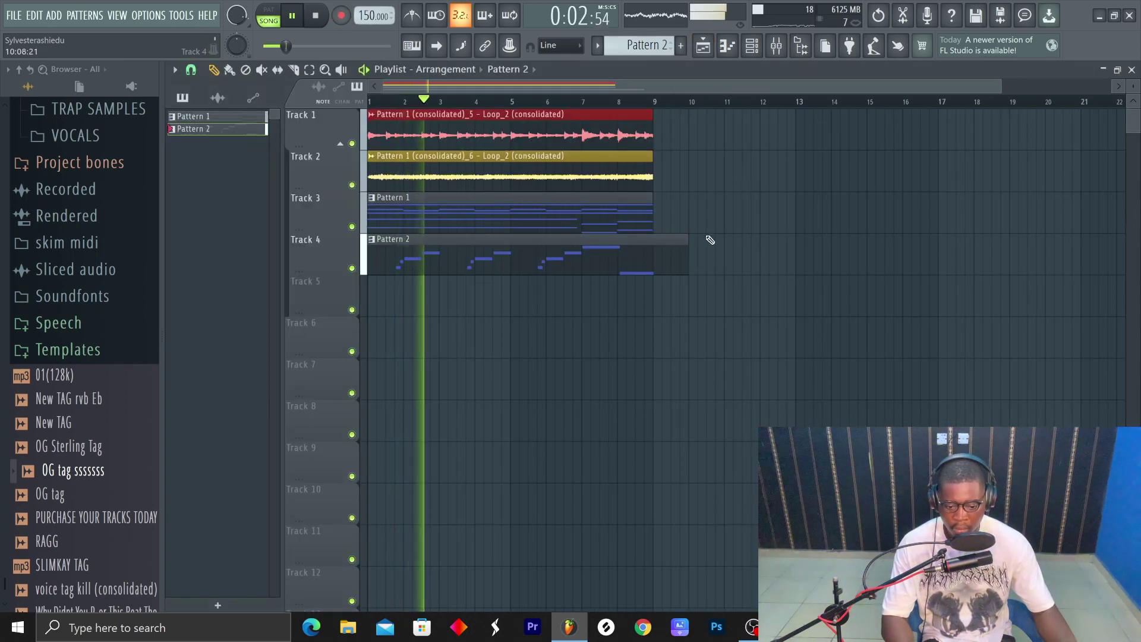
pyautogui.moveTo(688, 247); pyautogui.dragTo(653, 254)
pyautogui.doubleClick(604, 266)
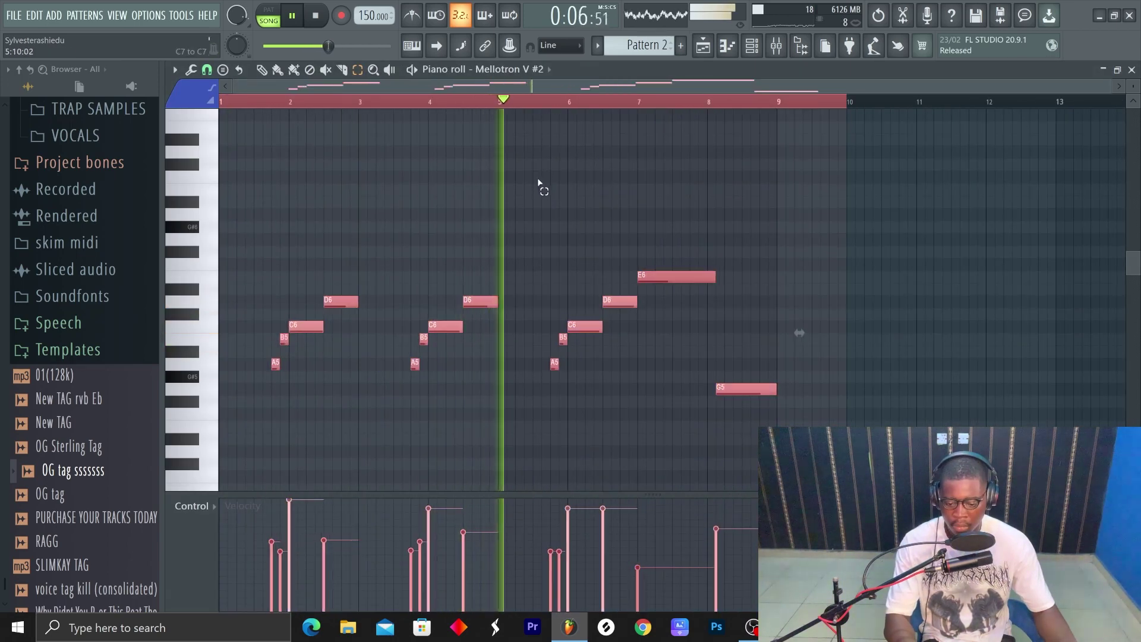
pyautogui.hotkey('ctrl', 'z')
pyautogui.press('l')
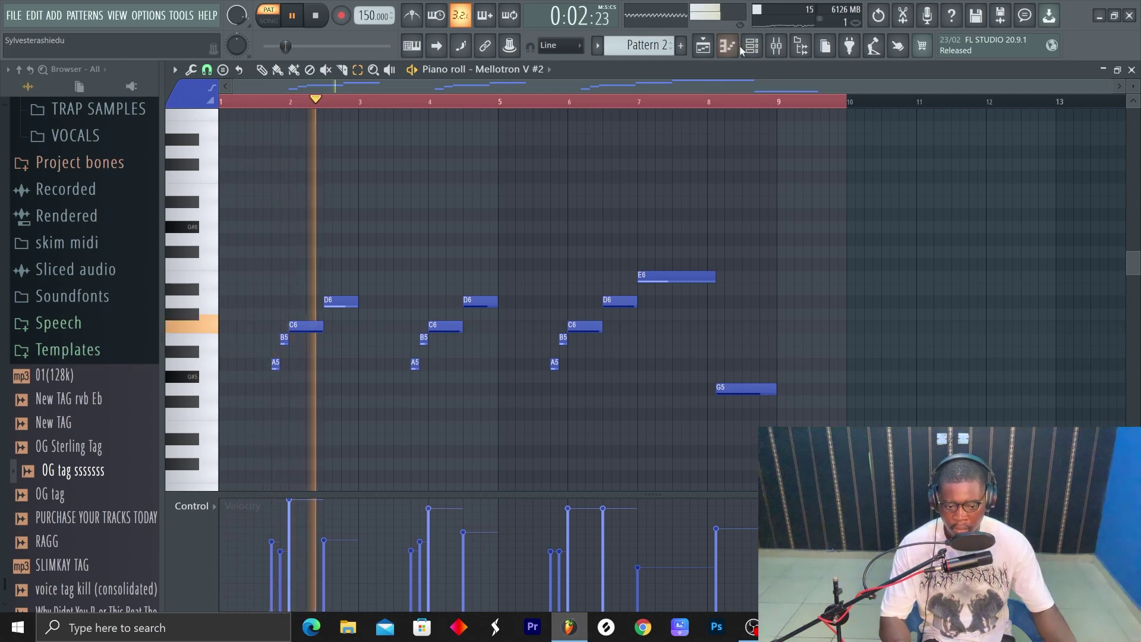
# - Load the Oboe Solo preset on Mellotron V #2 and play the pattern
pyautogui.press('F6')
pyautogui.click(405, 198)
pyautogui.press('space')
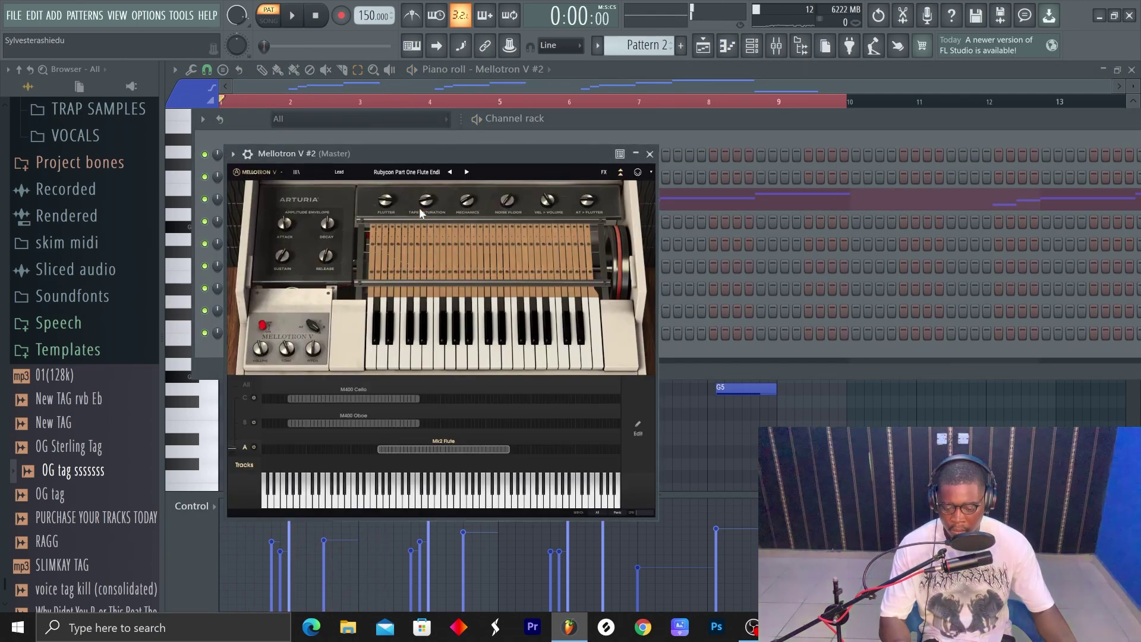
pyautogui.click(420, 173)
pyautogui.click(422, 193)
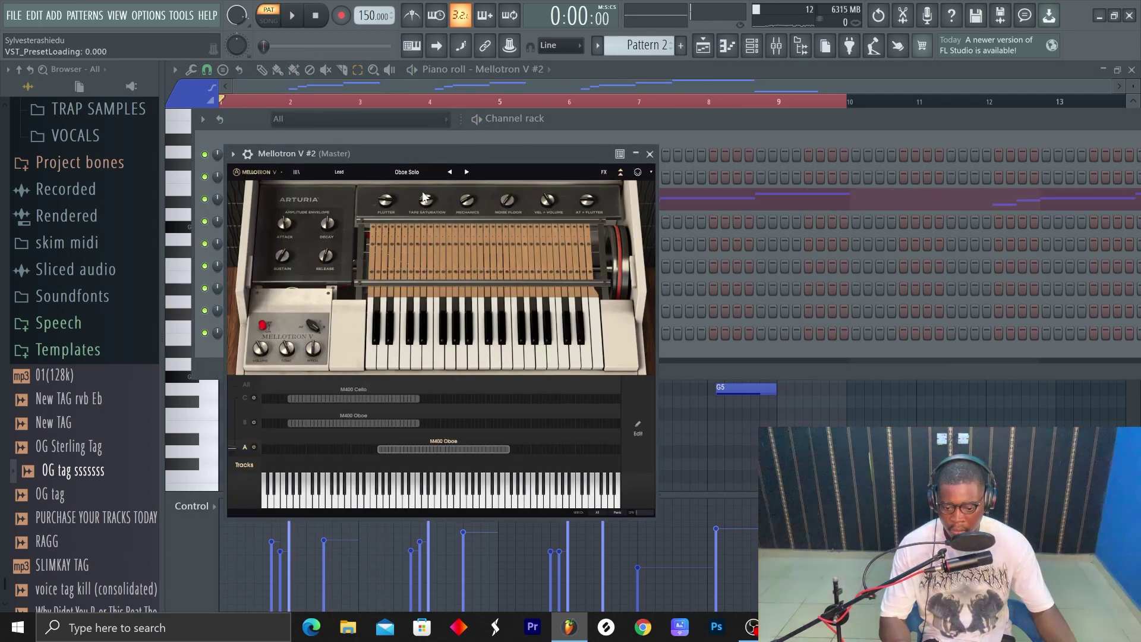
pyautogui.click(649, 154)
pyautogui.press('F6')
pyautogui.press('space')
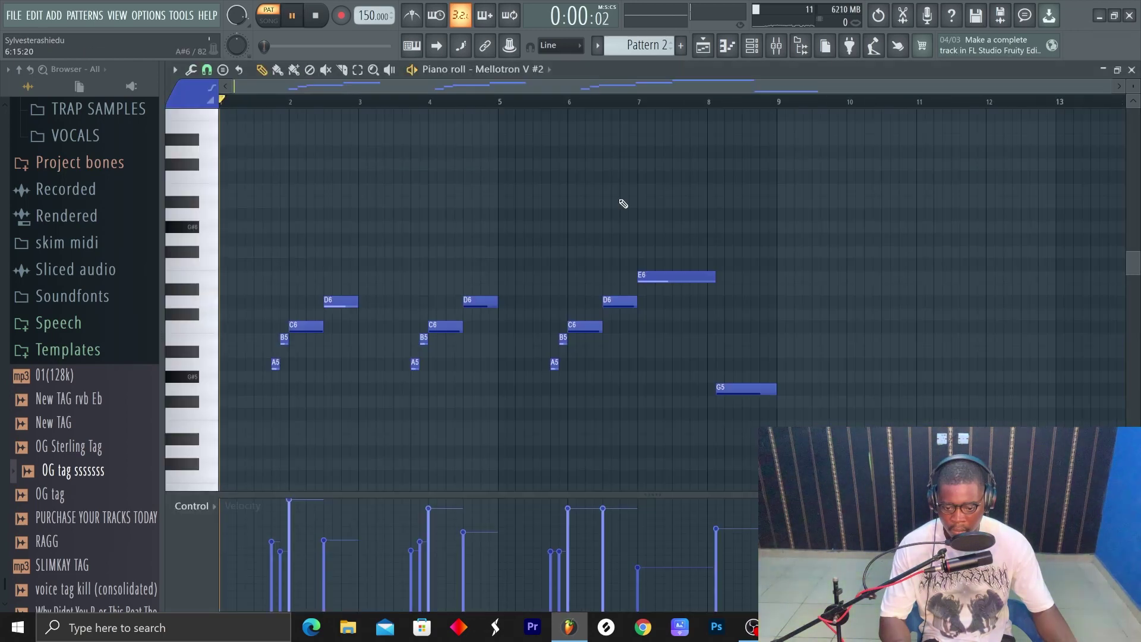
pyautogui.press('space')
# - Replace the D6 note after bar 2 with a slightly earlier B5 note
pyautogui.click(343, 308)
pyautogui.press('space')
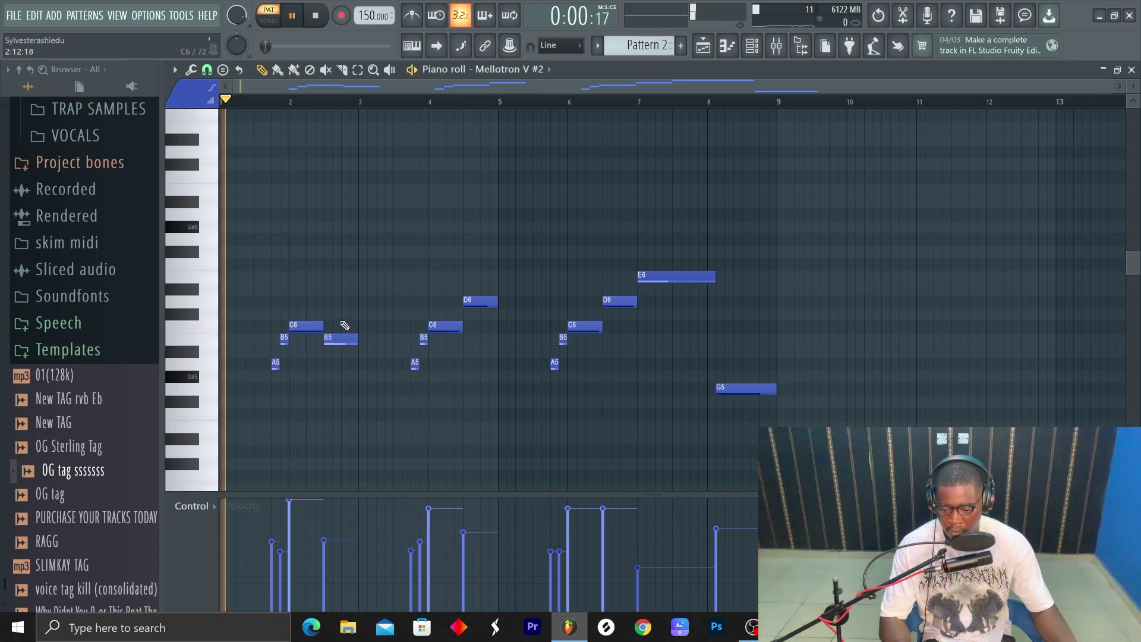
pyautogui.click(485, 345)
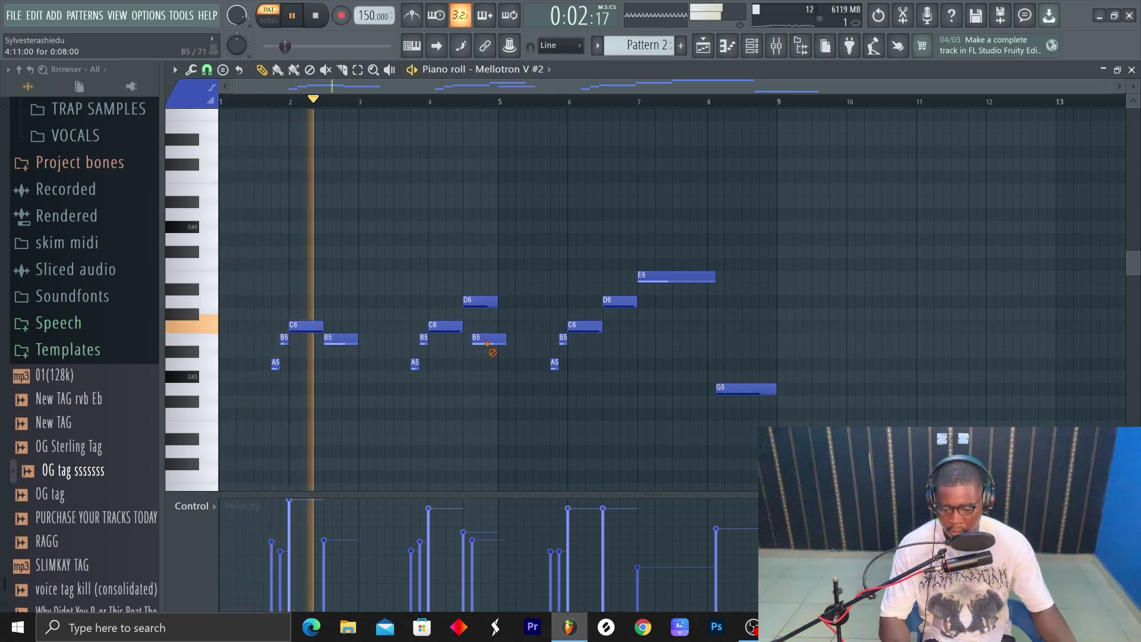
pyautogui.moveTo(484, 345); pyautogui.dragTo(476, 346)
pyautogui.rightClick(478, 301)
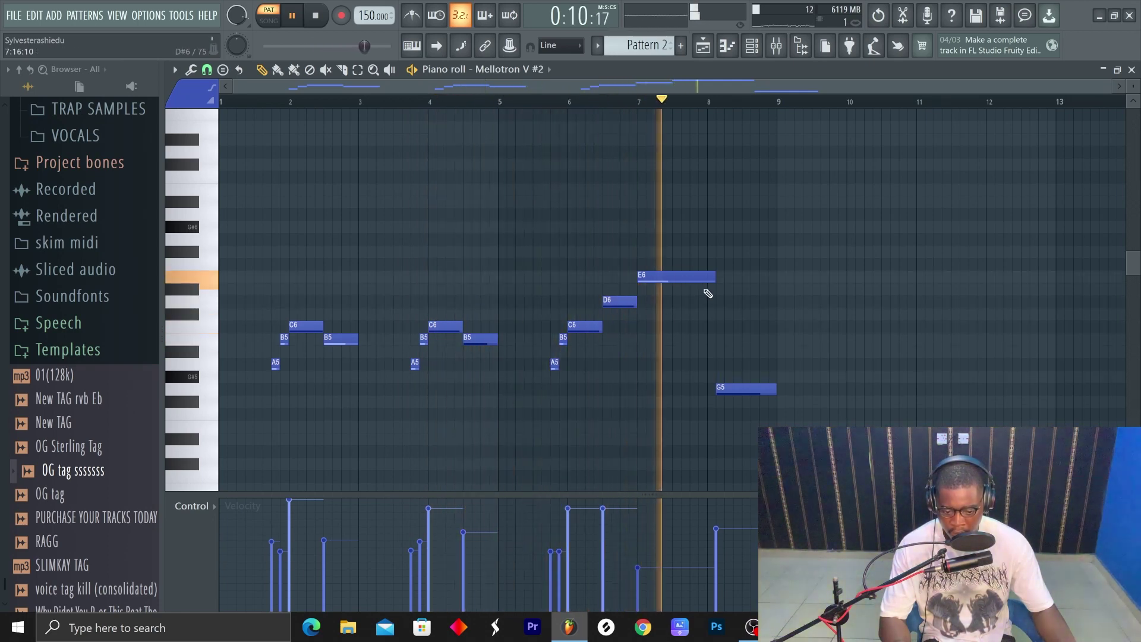
pyautogui.press('space')
# - Add a D#6 note beside the E6 and shift the C6 note near bar 8
pyautogui.click(696, 290)
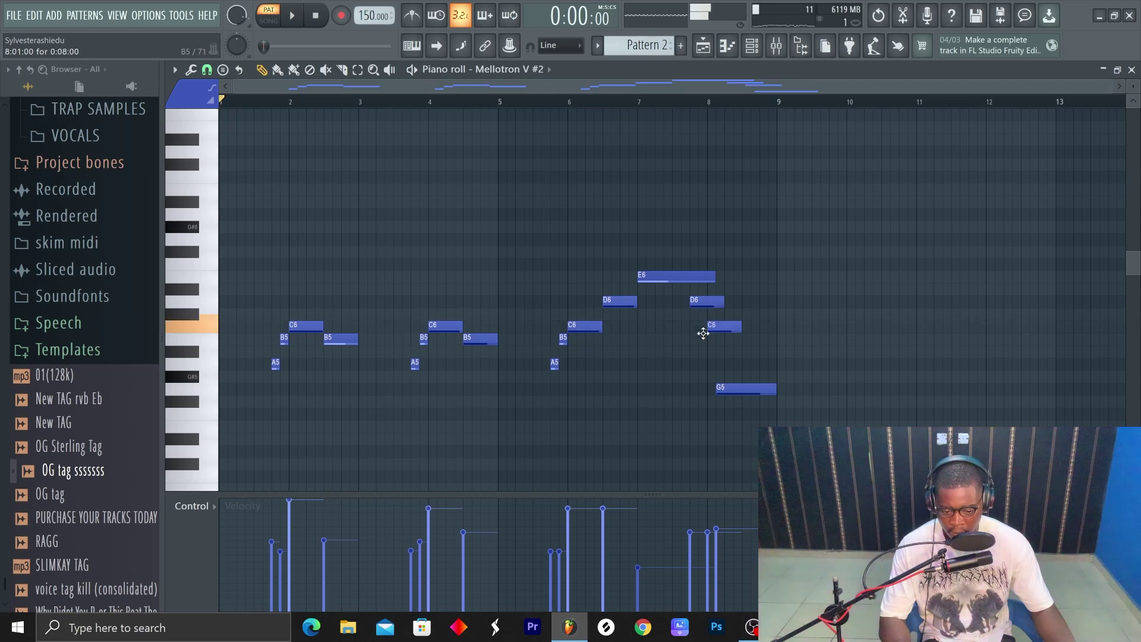
pyautogui.press('space')
pyautogui.click(616, 101)
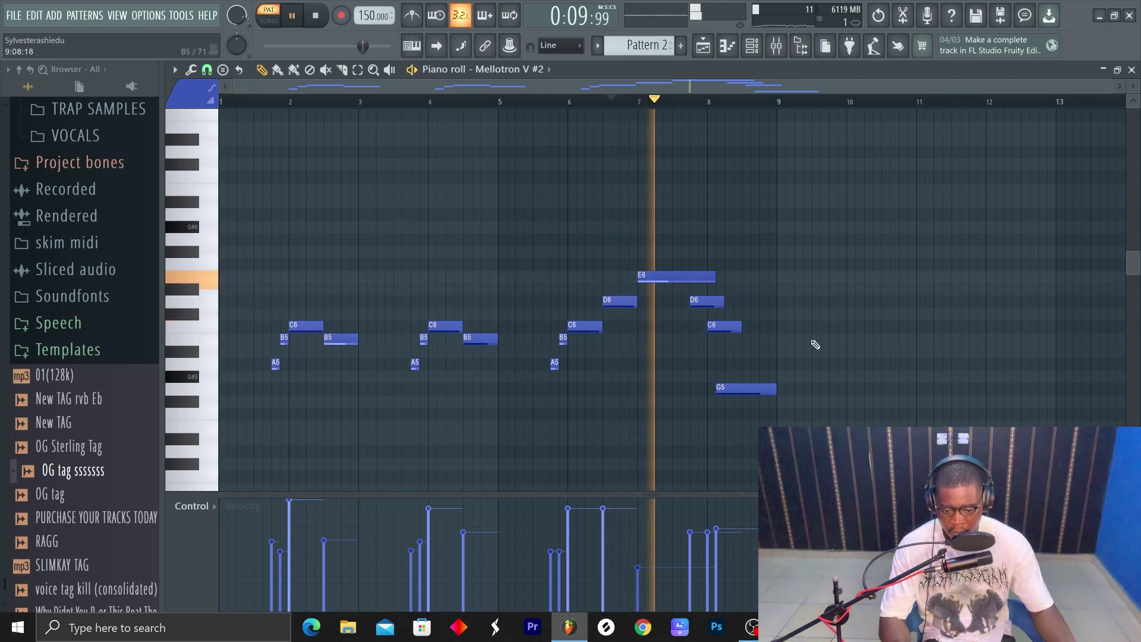
pyautogui.moveTo(732, 326)
pyautogui.mouseDown()
pyautogui.moveTo(705, 328)
pyautogui.moveTo(707, 302)
pyautogui.moveTo(778, 338)
pyautogui.mouseUp()
pyautogui.press('space')
pyautogui.press('space')
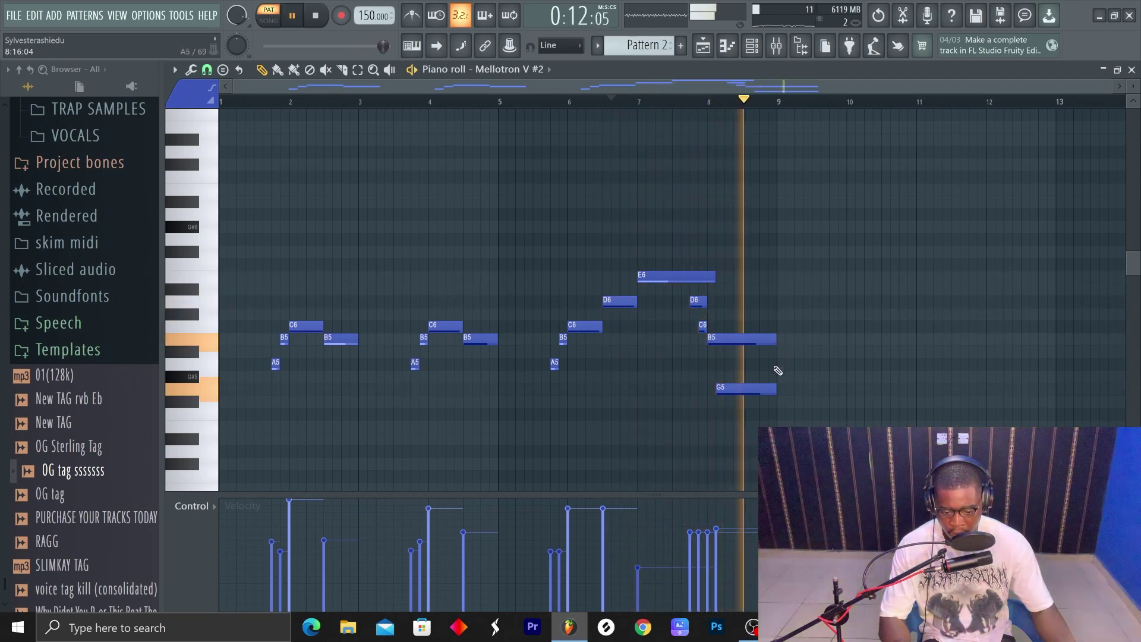
pyautogui.press('space')
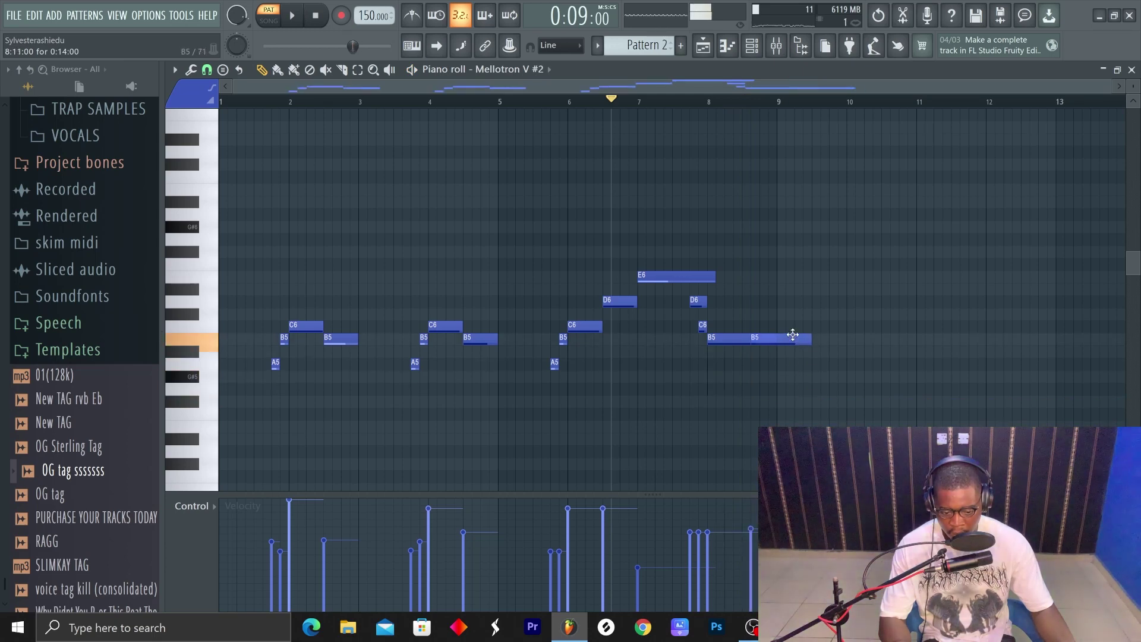
pyautogui.press('space')
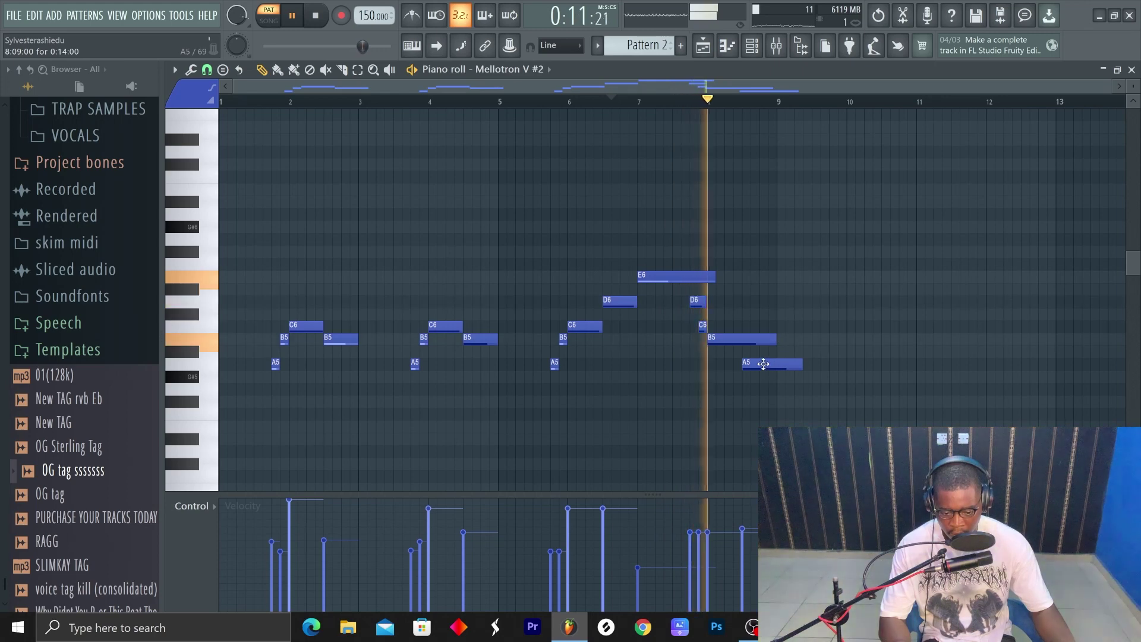
pyautogui.press('space')
# - Raise the A5 note near bar 9 to A#5 and play back the reworked ending
pyautogui.moveTo(774, 367); pyautogui.dragTo(761, 337)
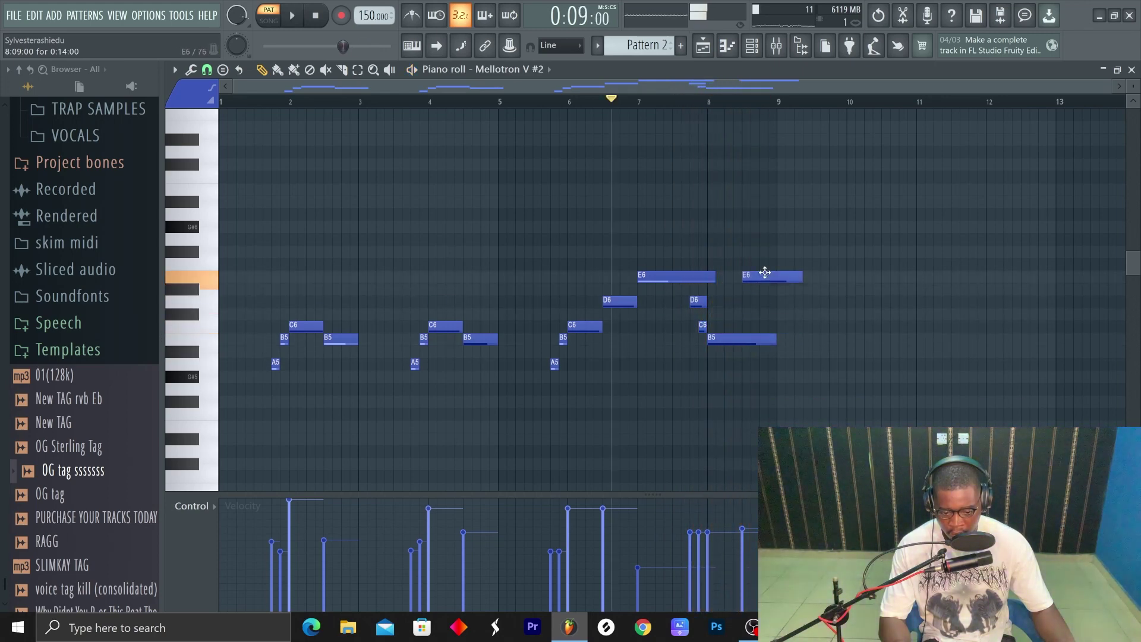
pyautogui.press('space')
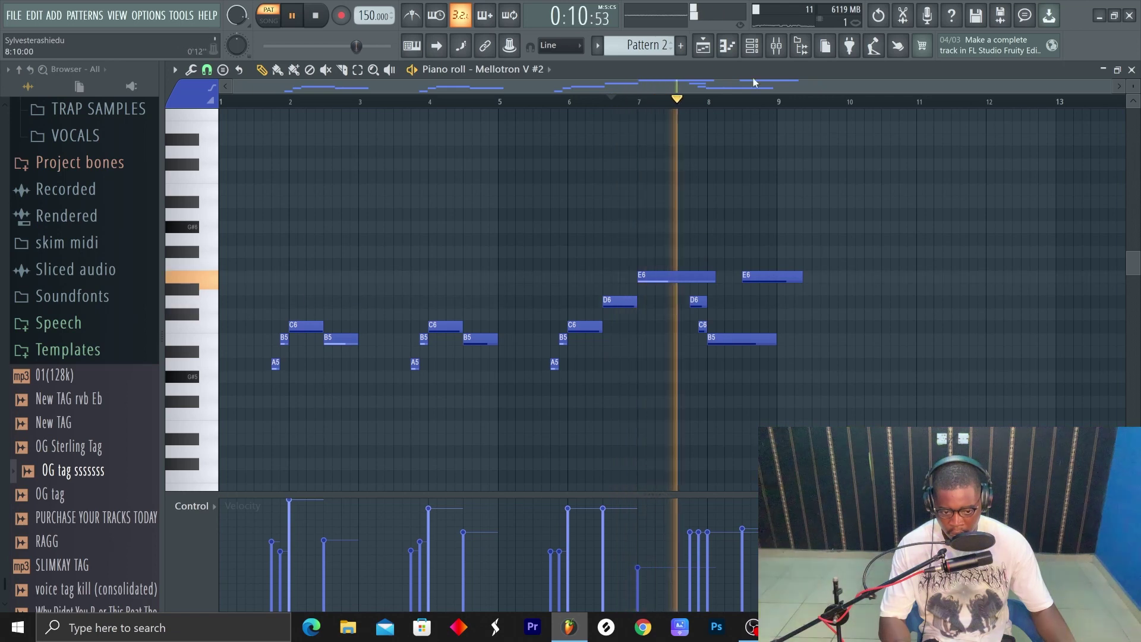
pyautogui.press('F6')
pyautogui.click(418, 202)
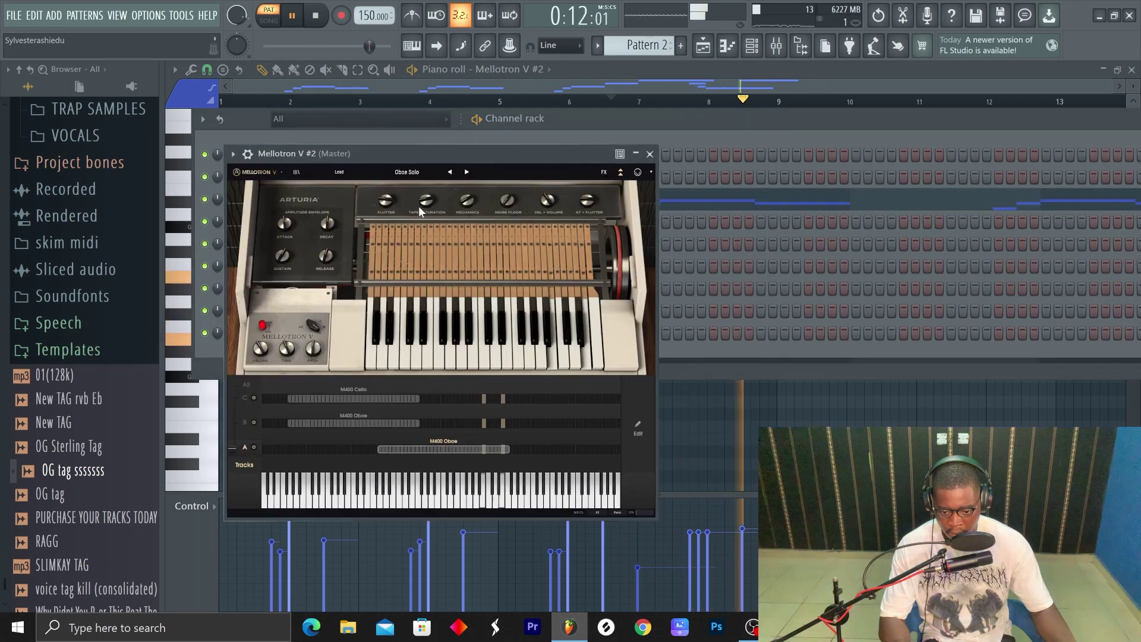
# - Load the 052 AT Lead - Siluet preset on Pigments and play back the arrangement
pyautogui.click(399, 175)
pyautogui.click(344, 170)
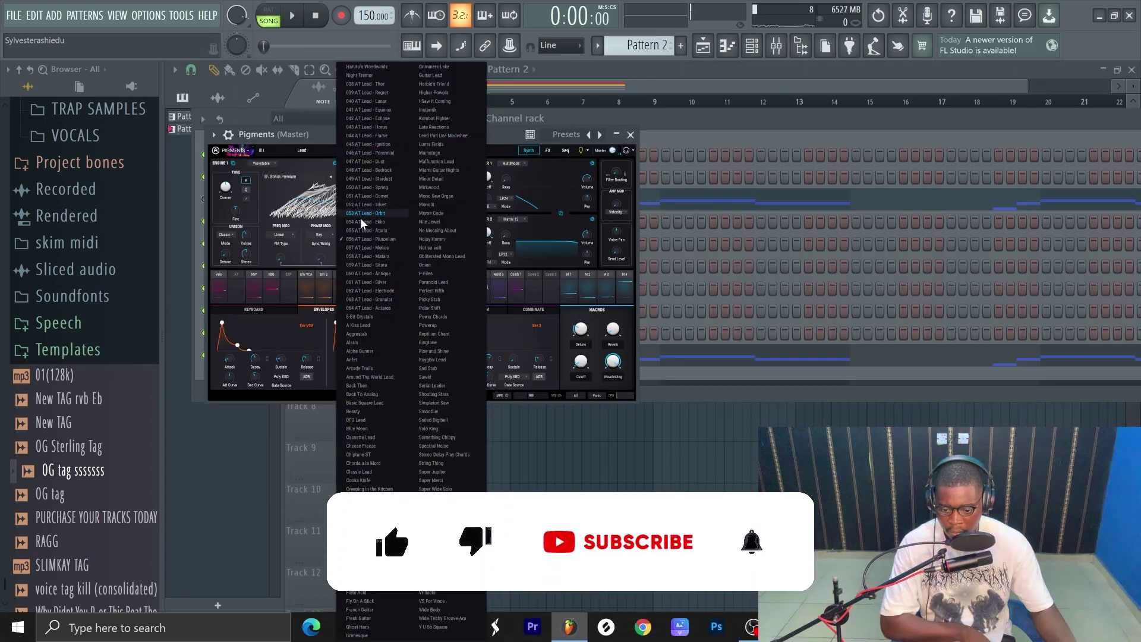
pyautogui.click(367, 205)
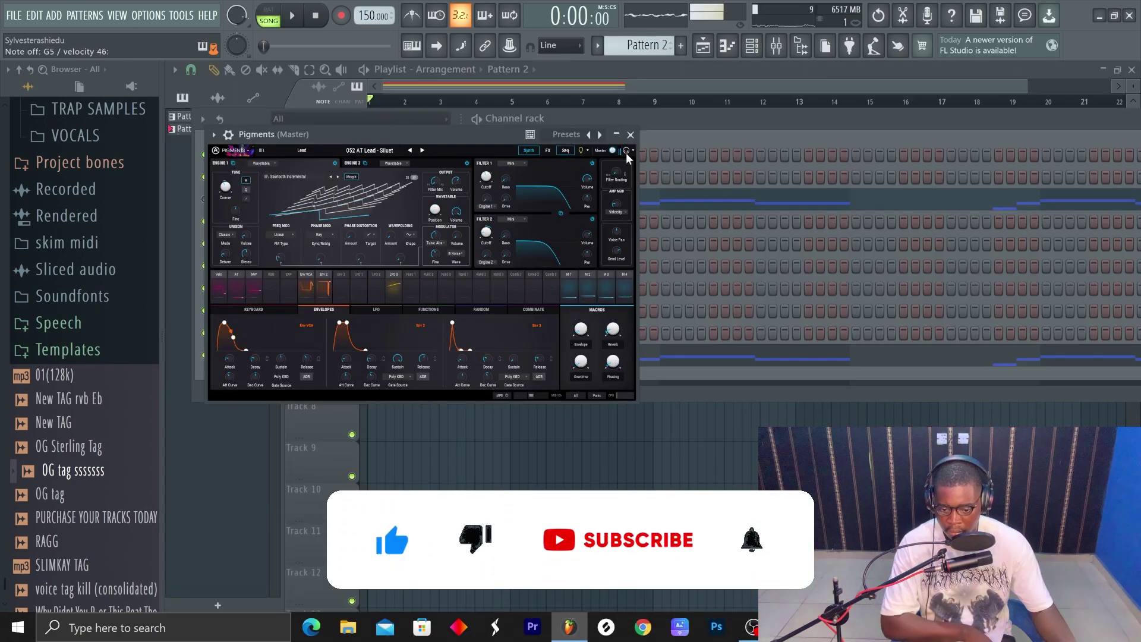
pyautogui.click(631, 134)
pyautogui.press('space')
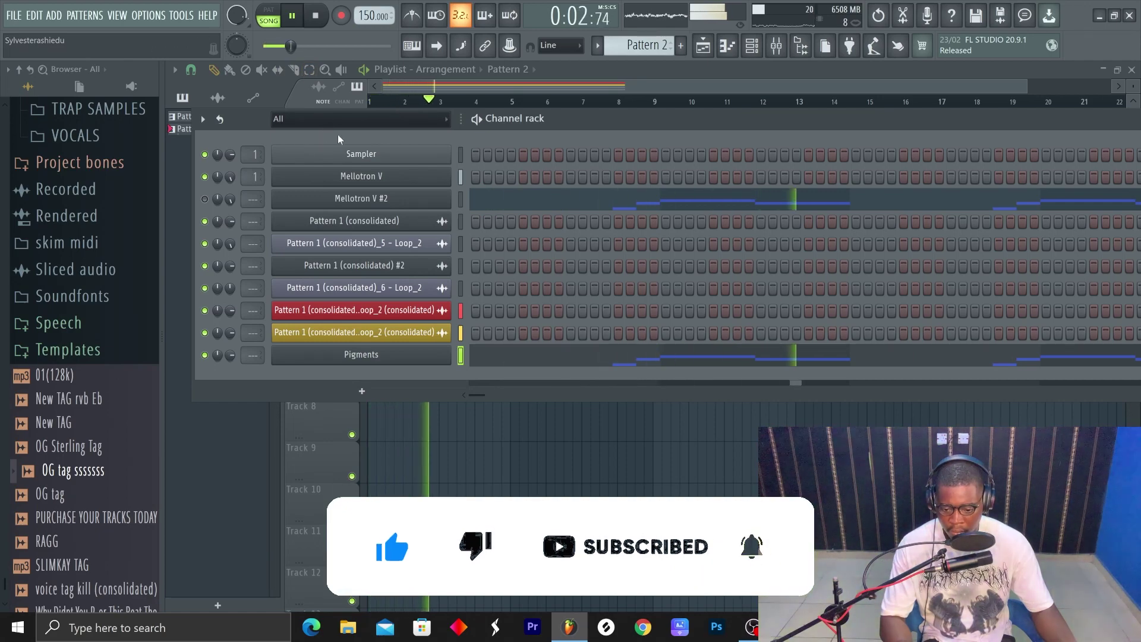
pyautogui.press('F6')
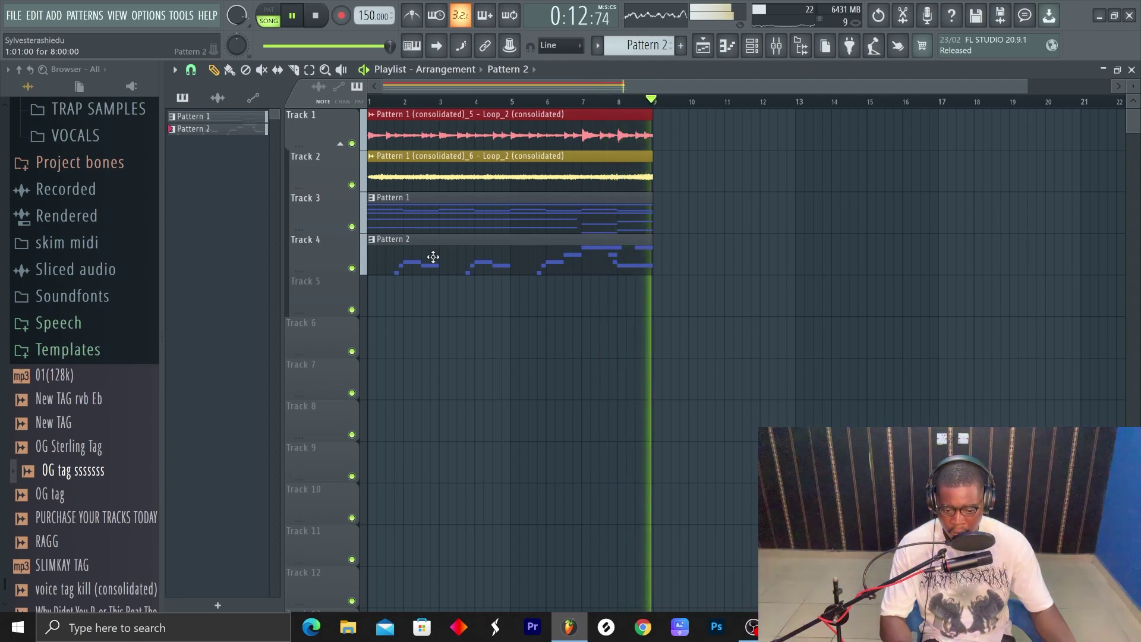
# - Move the Pattern 2 clip to bar 9 and consolidate bars 9–17 into audio
pyautogui.press('space')
pyautogui.moveTo(433, 257); pyautogui.dragTo(718, 256)
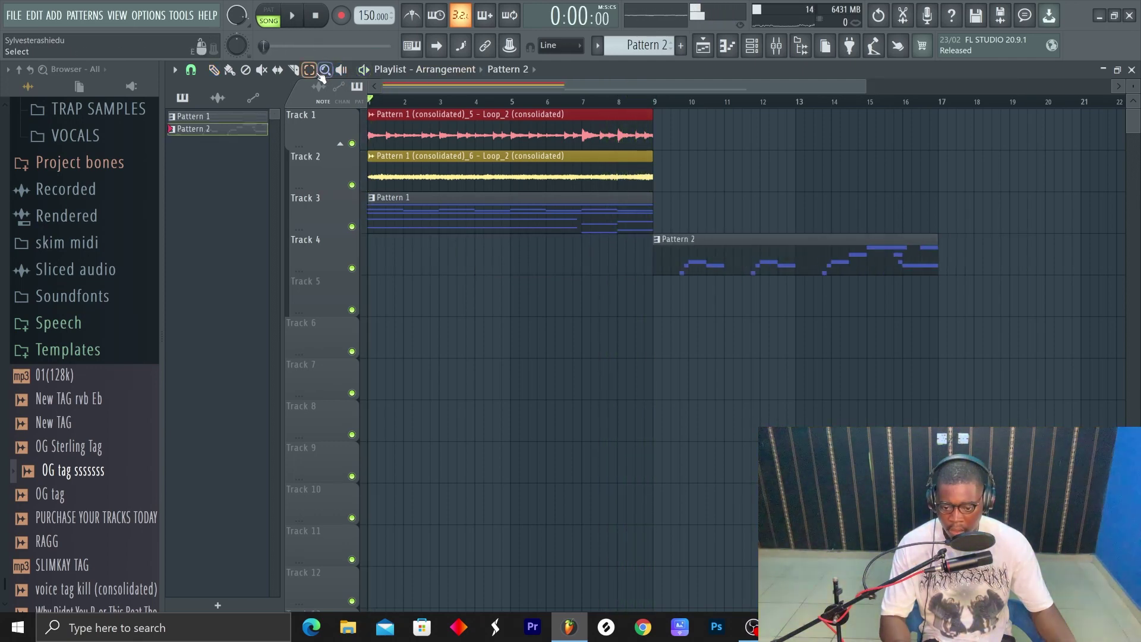
pyautogui.moveTo(654, 102); pyautogui.dragTo(939, 179)
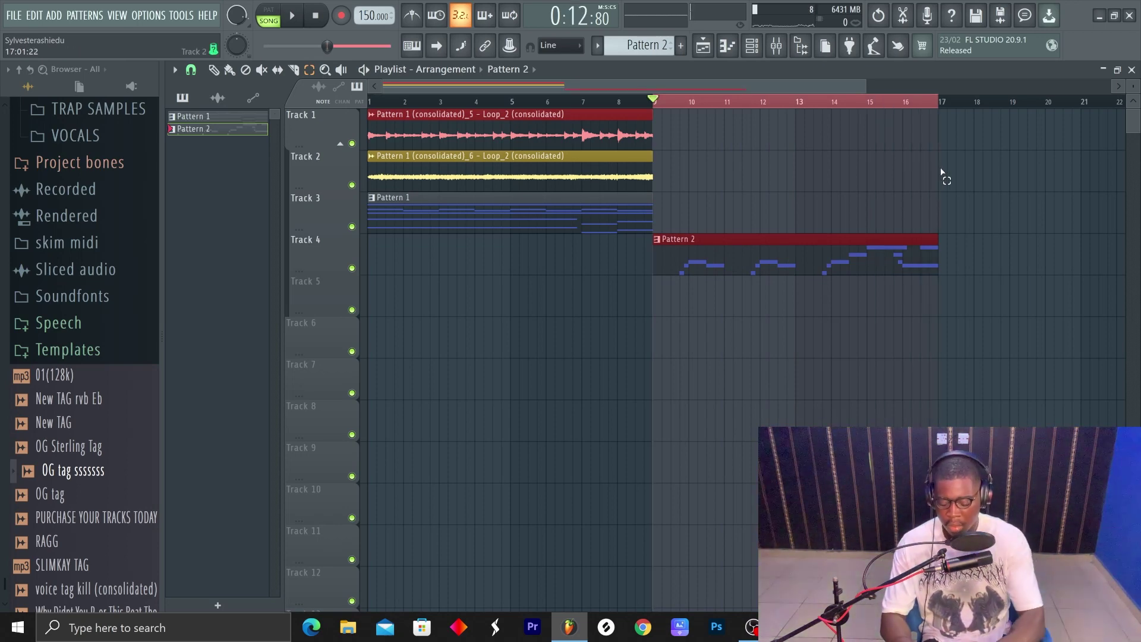
pyautogui.hotkey('ctrl', 'alt', 'c')
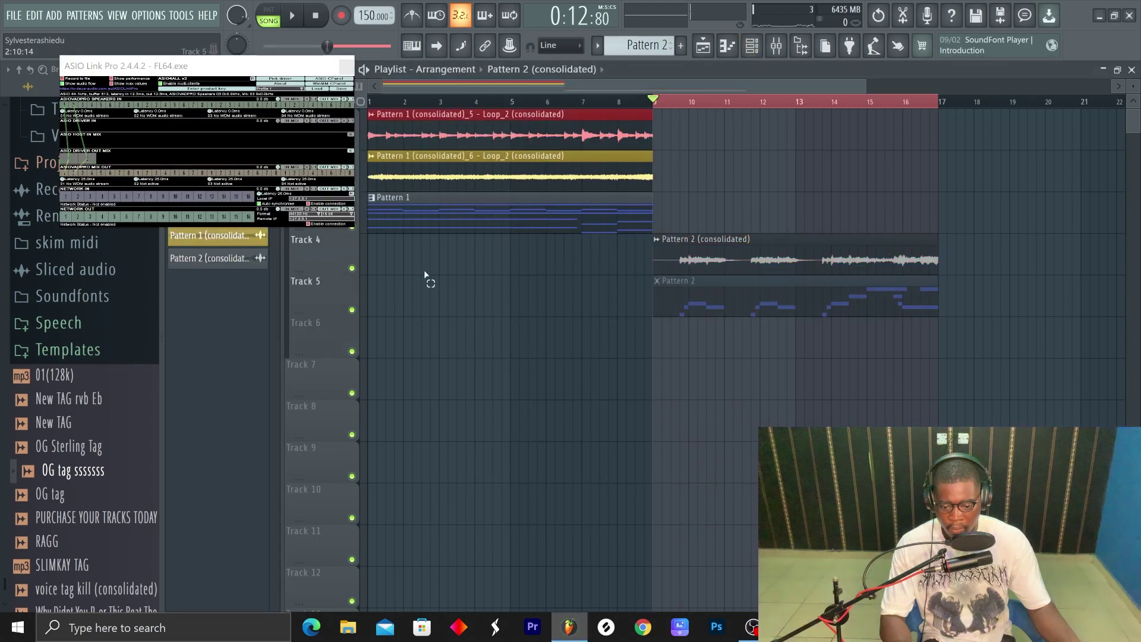
# - Move the Pattern 1 clip to bar 17 and consolidate bars 17–25 into audio
pyautogui.moveTo(402, 194); pyautogui.dragTo(661, 229)
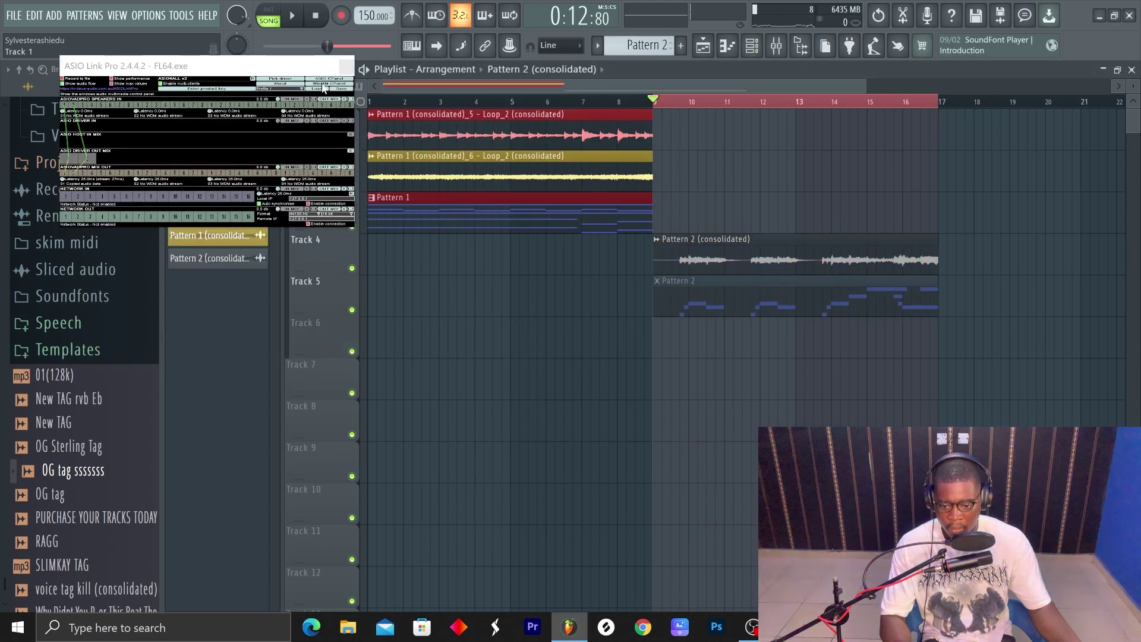
pyautogui.click(346, 65)
pyautogui.moveTo(495, 214); pyautogui.dragTo(1019, 229)
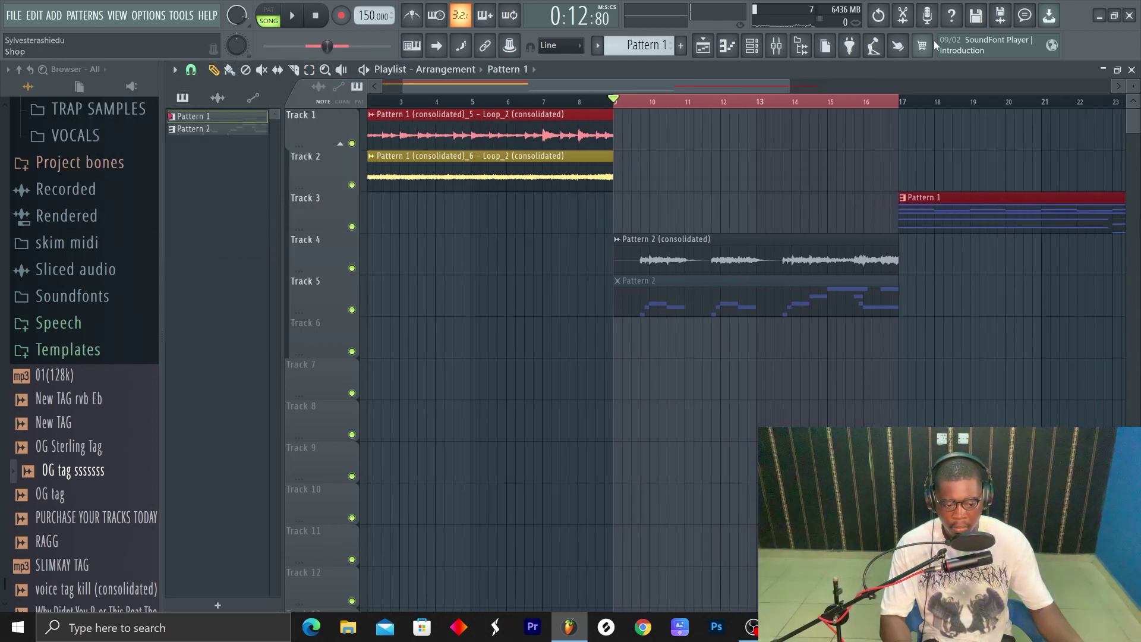
pyautogui.scroll(-2, 934, 104)
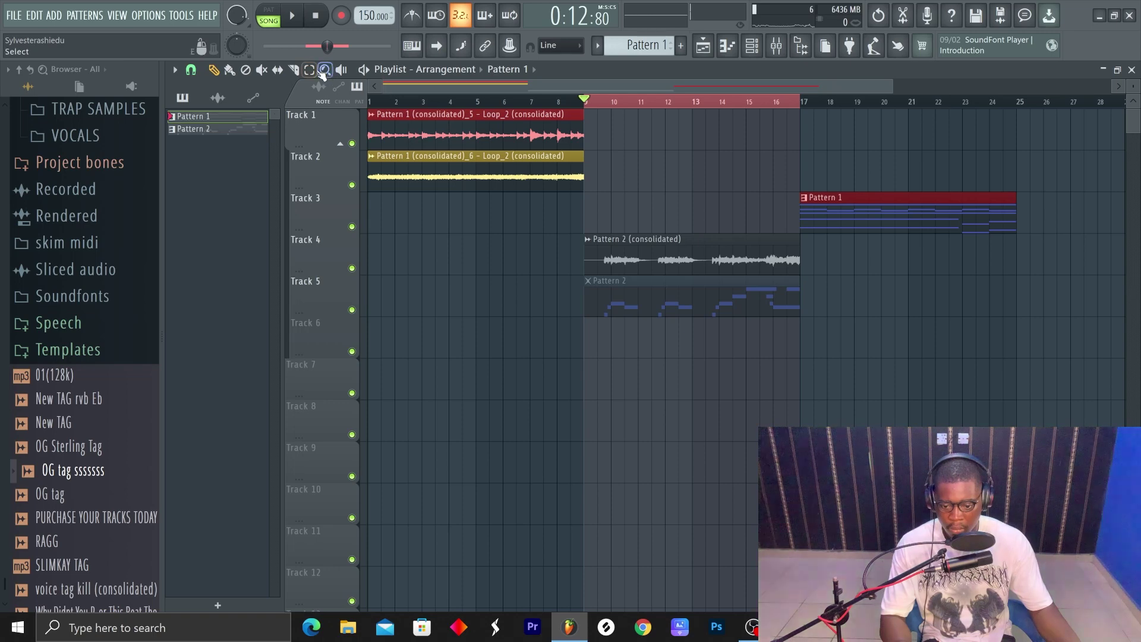
pyautogui.moveTo(805, 104); pyautogui.dragTo(1027, 168)
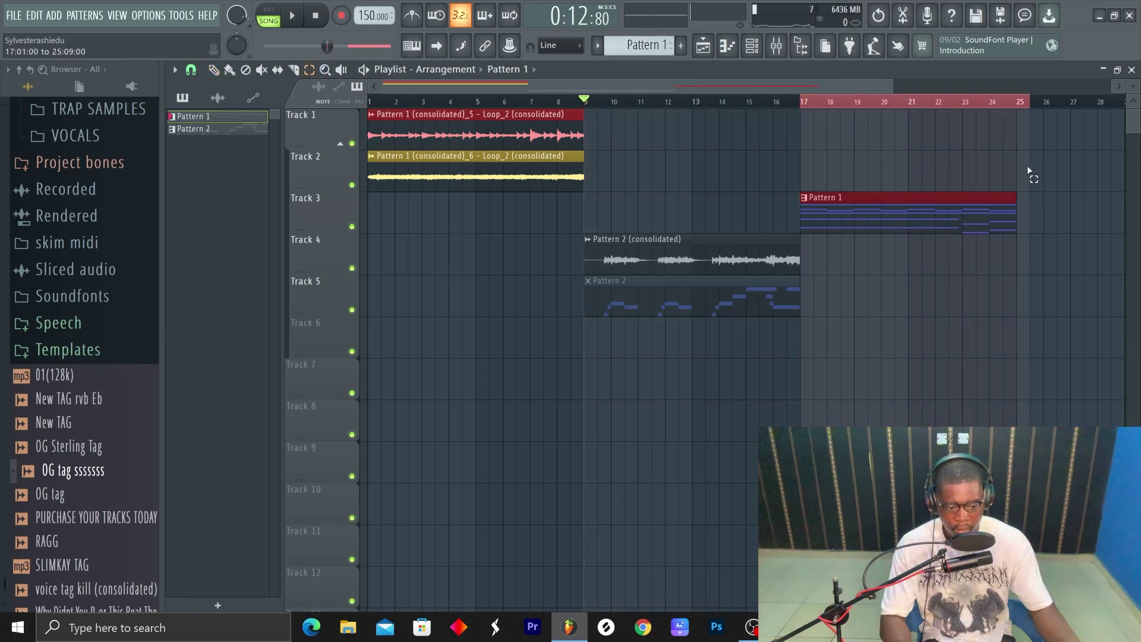
pyautogui.hotkey('ctrl', 'alt', 'c')
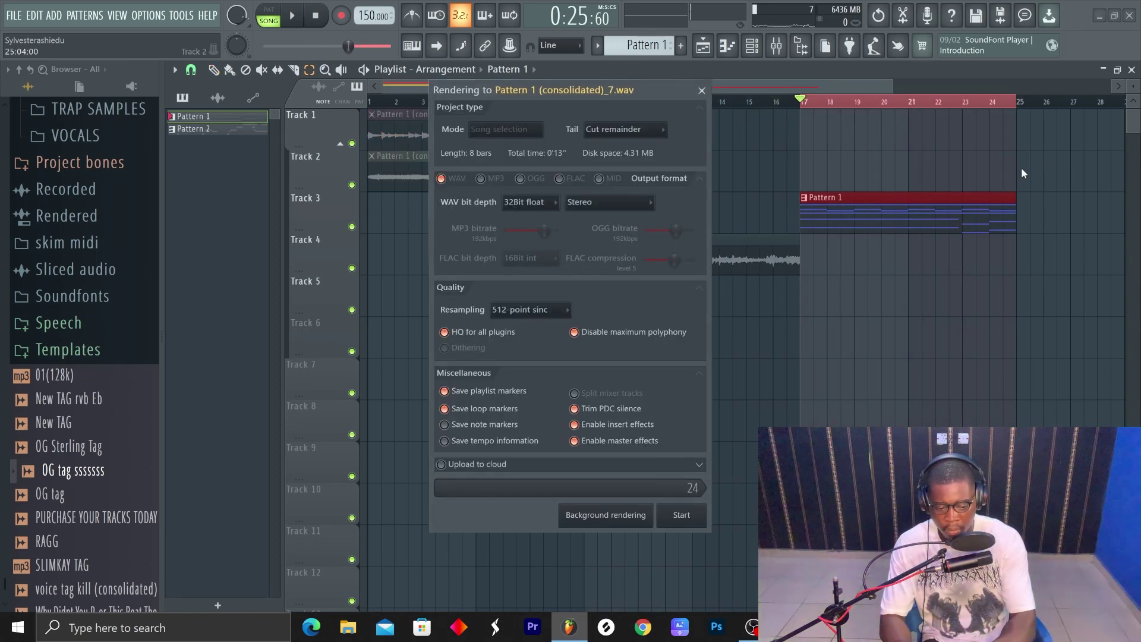
# - Render bars 17–25 into the Pattern 1 (consolidated) #3 audio clip and audition it
pyautogui.click(681, 515)
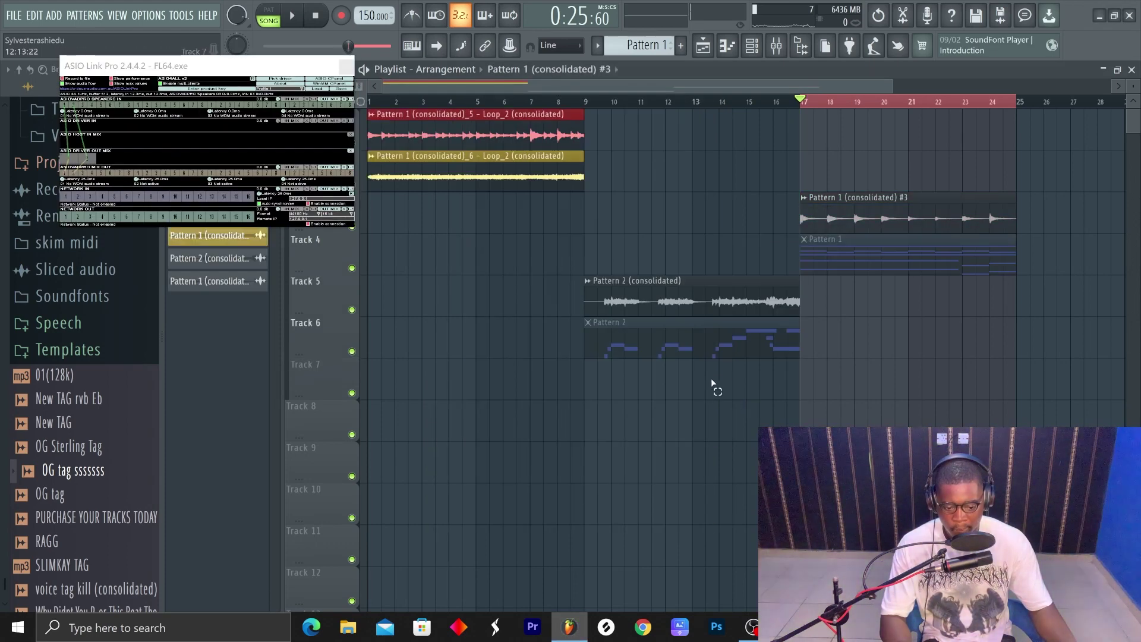
pyautogui.click(345, 65)
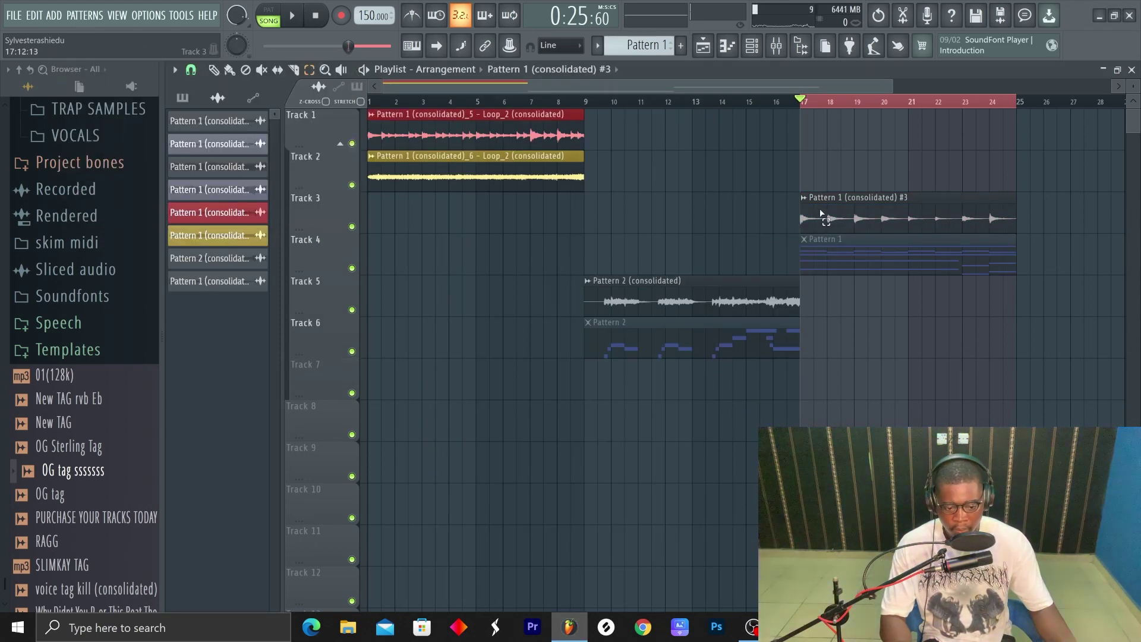
pyautogui.press('space')
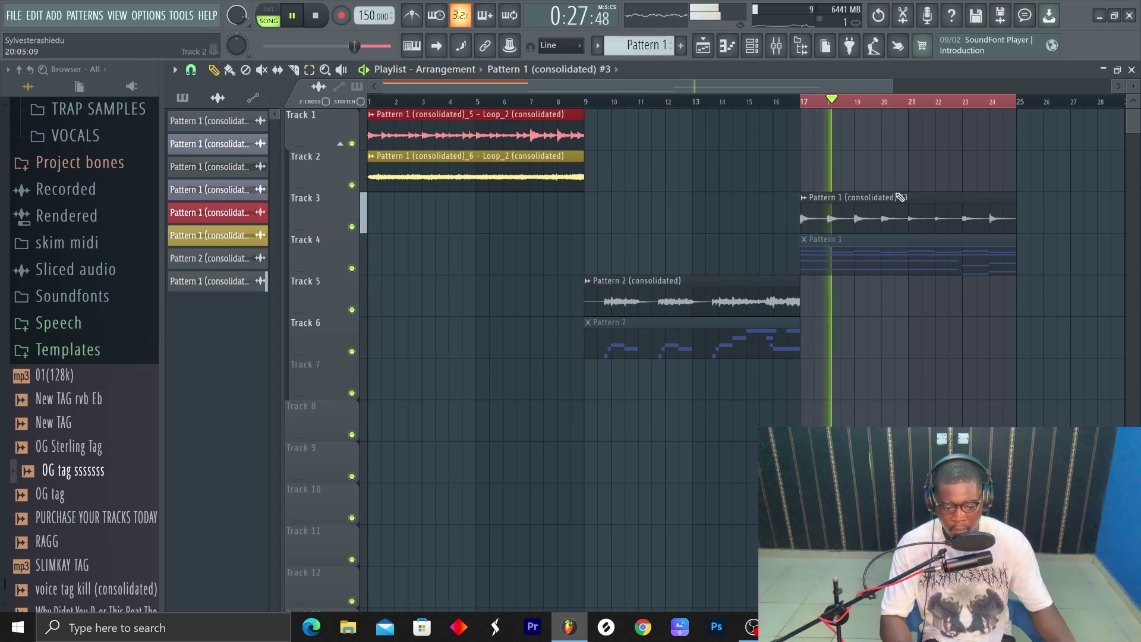
pyautogui.press('space')
# - Line up the #3 and Pattern 2 (consolidated) clips at bar 1, Pattern 2 on Track 4
pyautogui.moveTo(901, 197); pyautogui.dragTo(438, 212)
pyautogui.moveTo(644, 314); pyautogui.dragTo(306, 298)
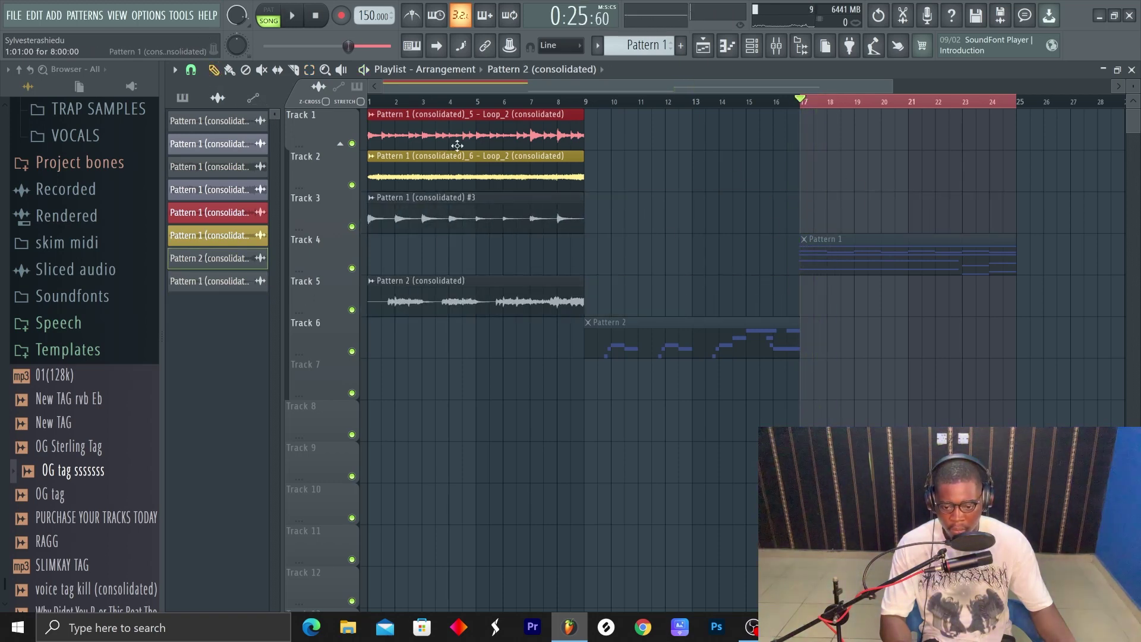
pyautogui.click(385, 104)
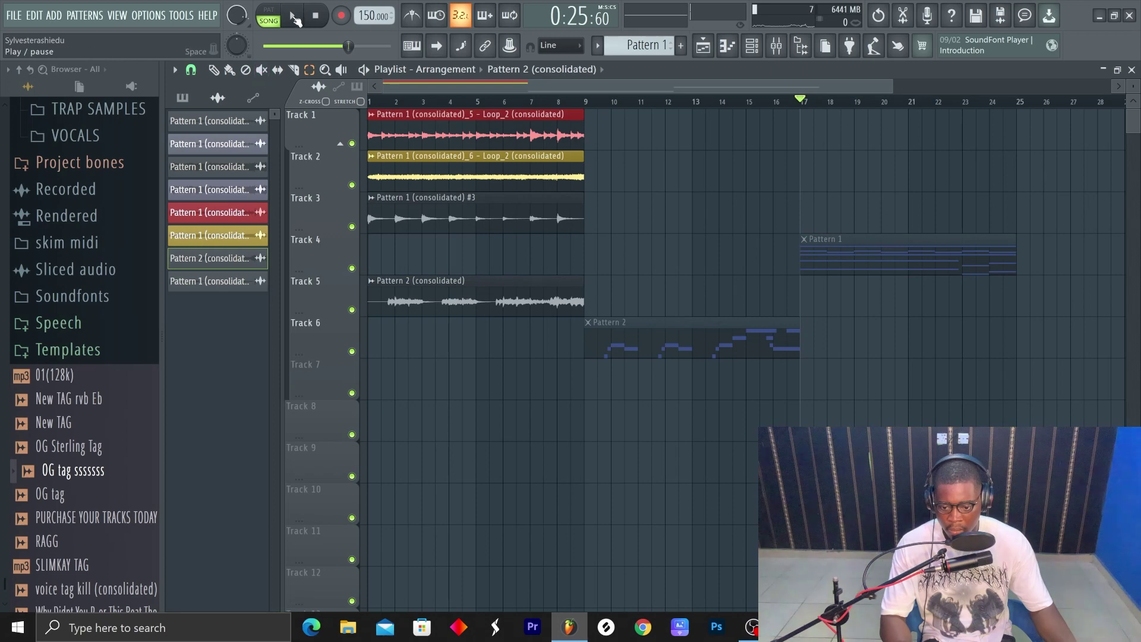
pyautogui.press('space')
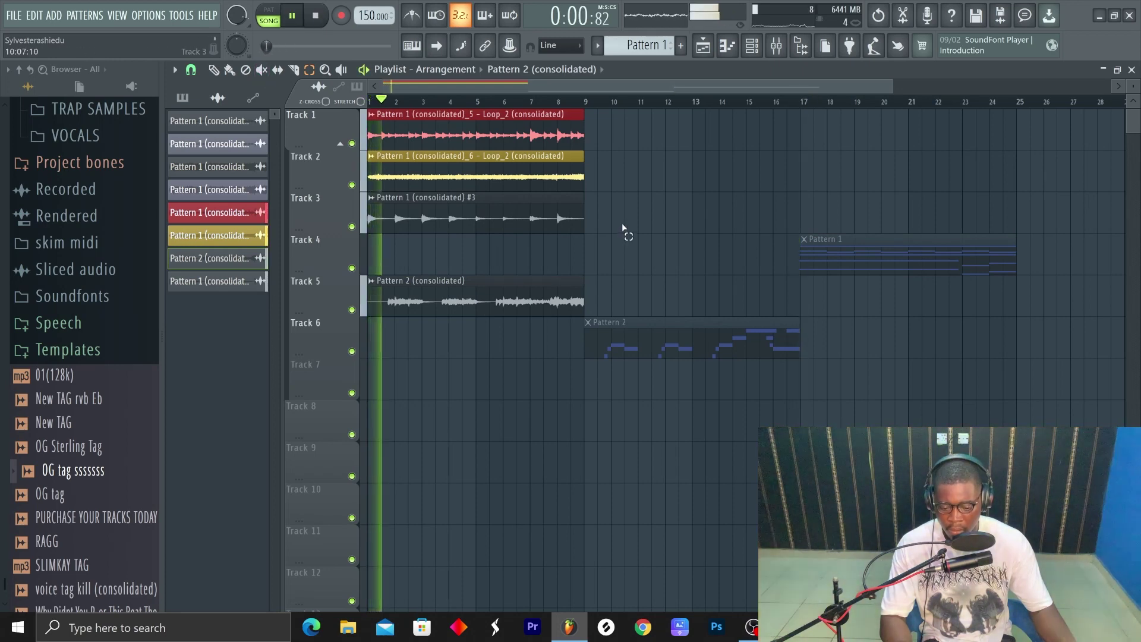
pyautogui.moveTo(400, 301); pyautogui.dragTo(400, 259)
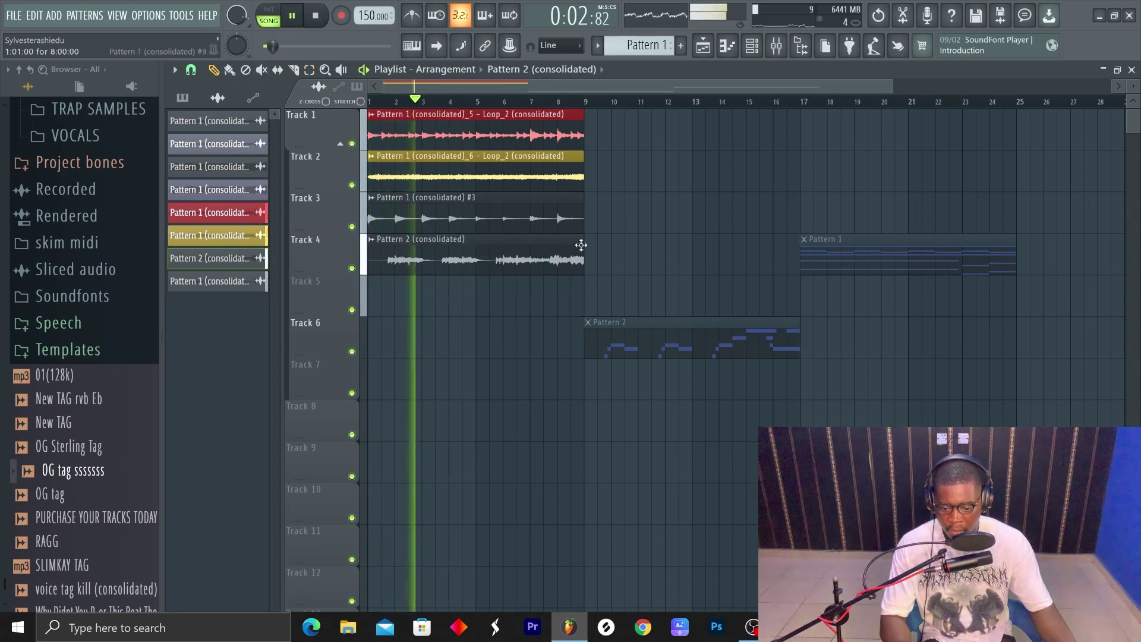
# - Delete the leftover Pattern 2 clips from Tracks 6 and 4 and replay from bar 1
pyautogui.rightClick(677, 324)
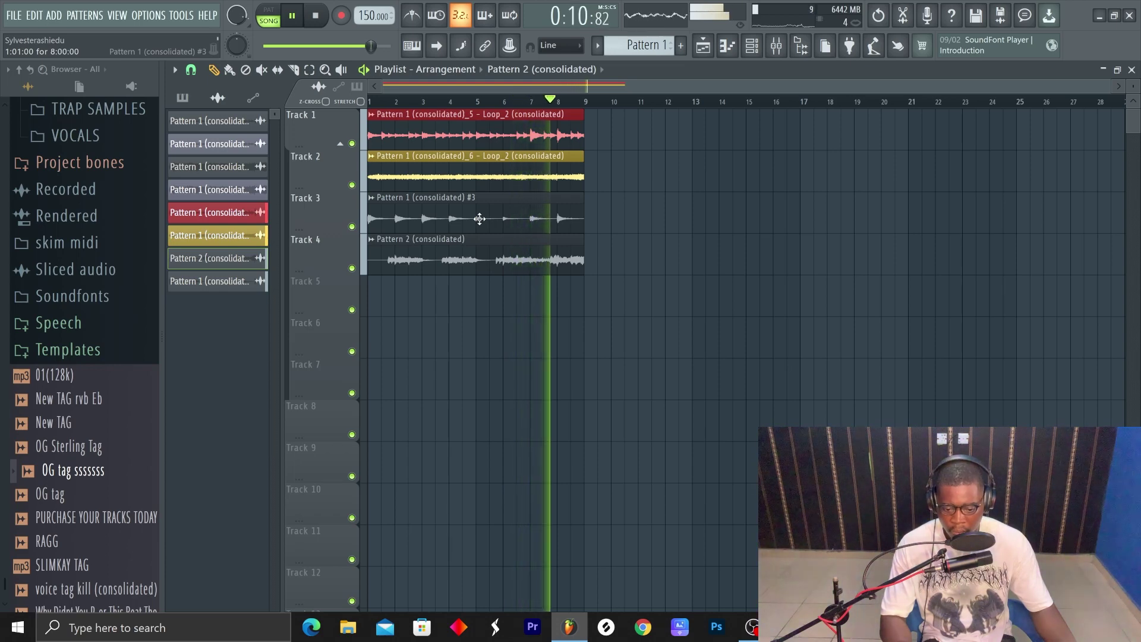
pyautogui.click(838, 256)
pyautogui.rightClick(837, 255)
pyautogui.press('space')
pyautogui.press('space')
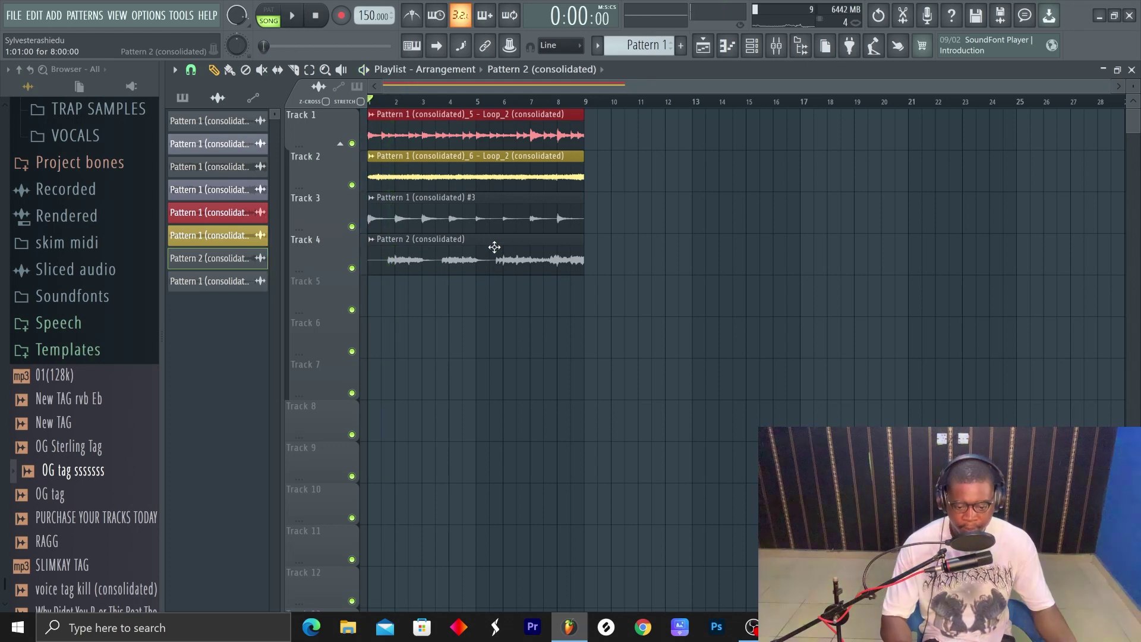
# - Remove the Edison effect from the master mixer chain
pyautogui.click(782, 50)
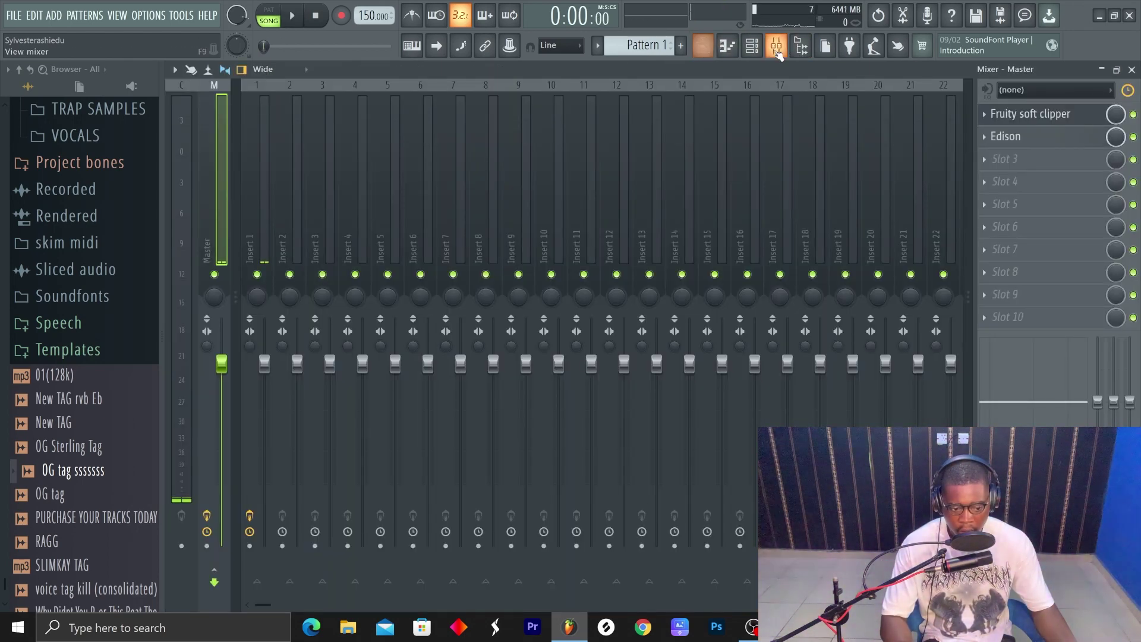
pyautogui.click(988, 141)
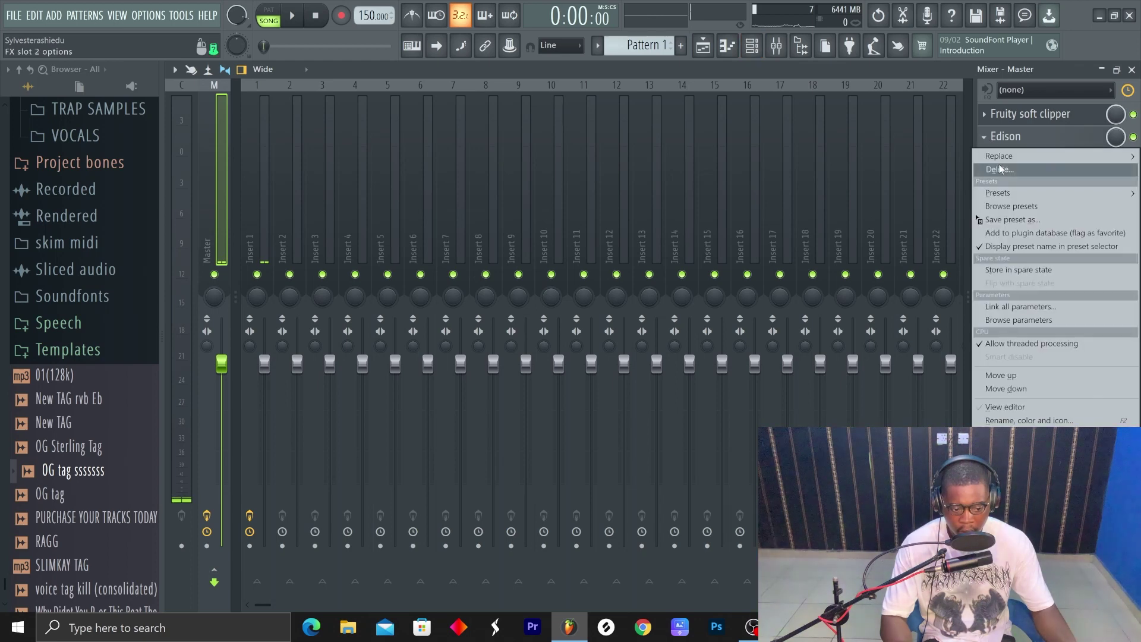
pyautogui.click(1000, 170)
pyautogui.press('Return')
# - Show all channels in the Channel rack and delete Mellotron V #2 and Mellotron V
pyautogui.click(751, 49)
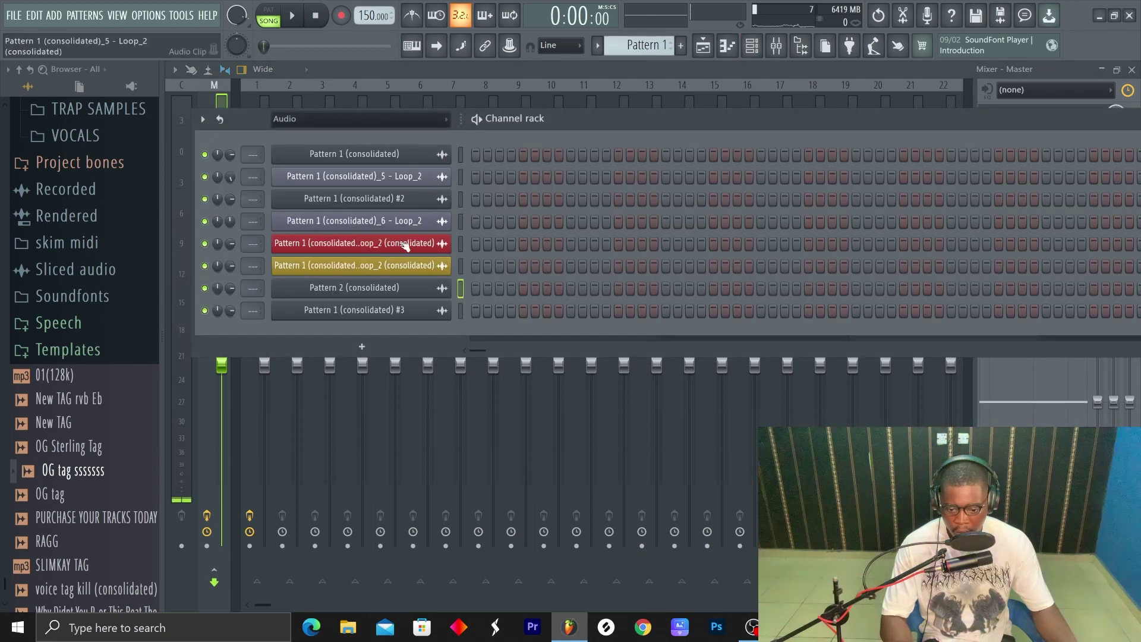
pyautogui.click(386, 119)
pyautogui.click(389, 134)
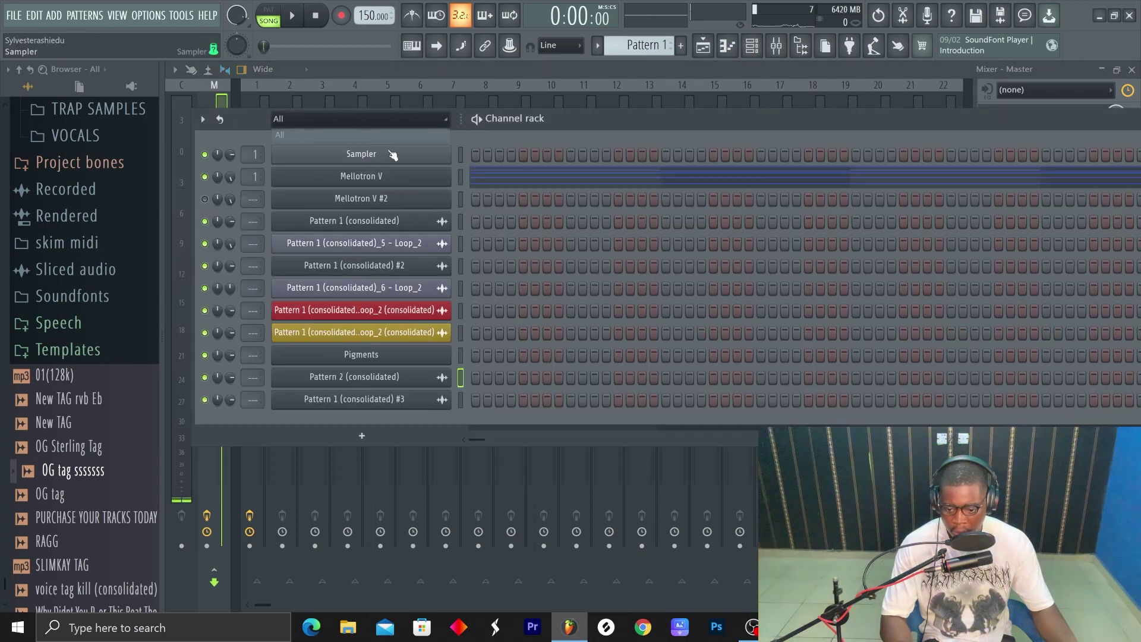
pyautogui.rightClick(386, 202)
pyautogui.click(494, 333)
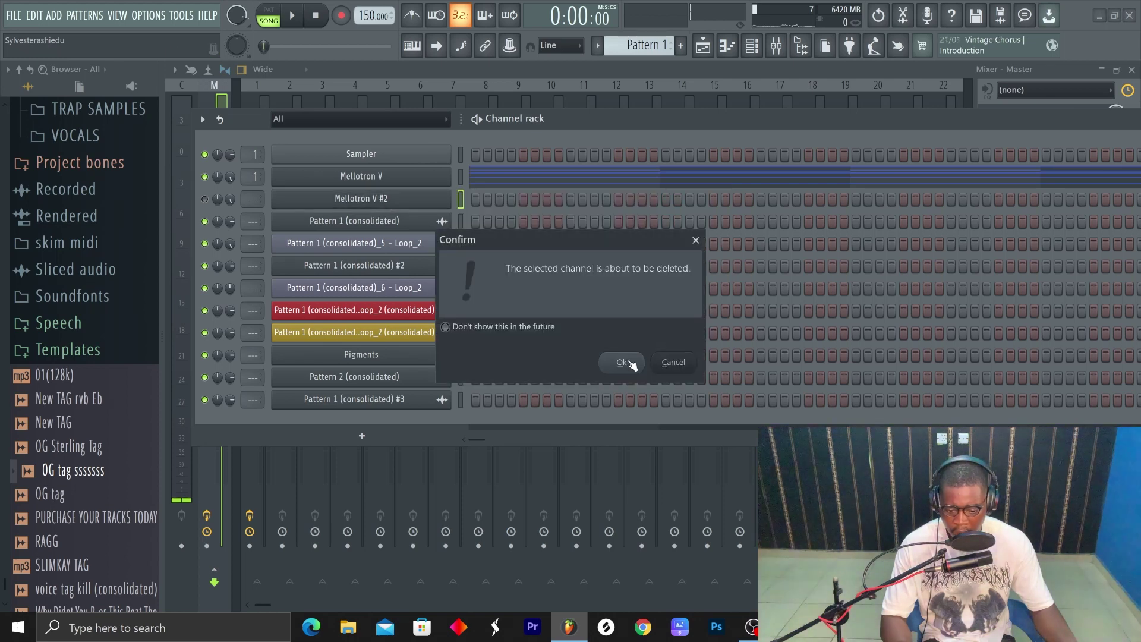
pyautogui.click(618, 360)
pyautogui.rightClick(387, 177)
pyautogui.click(521, 311)
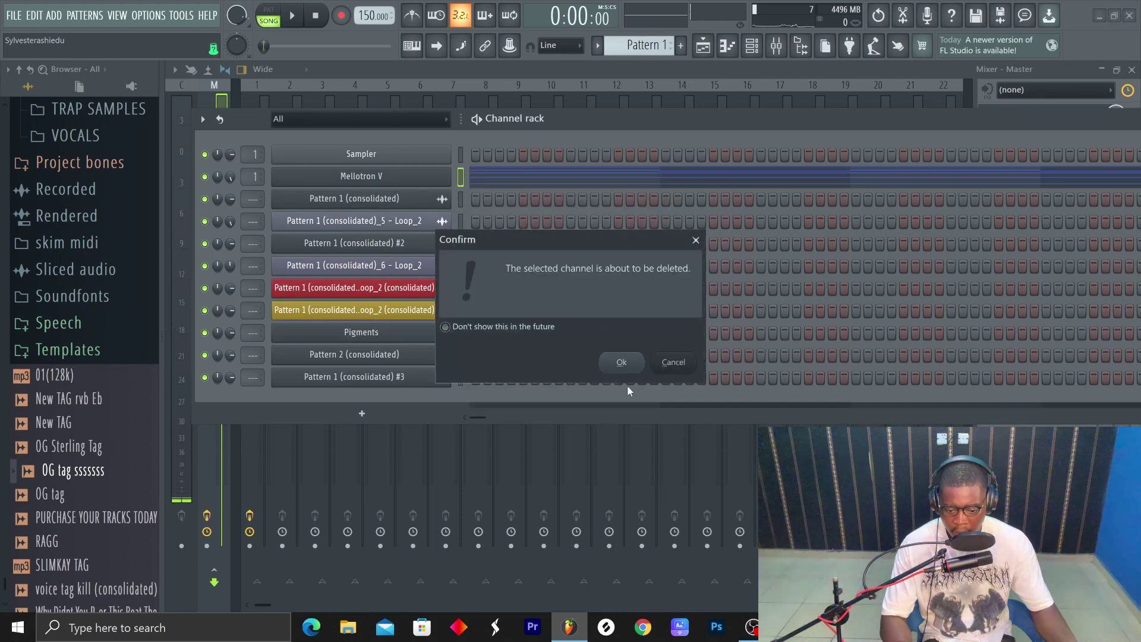
pyautogui.click(621, 360)
pyautogui.press('space')
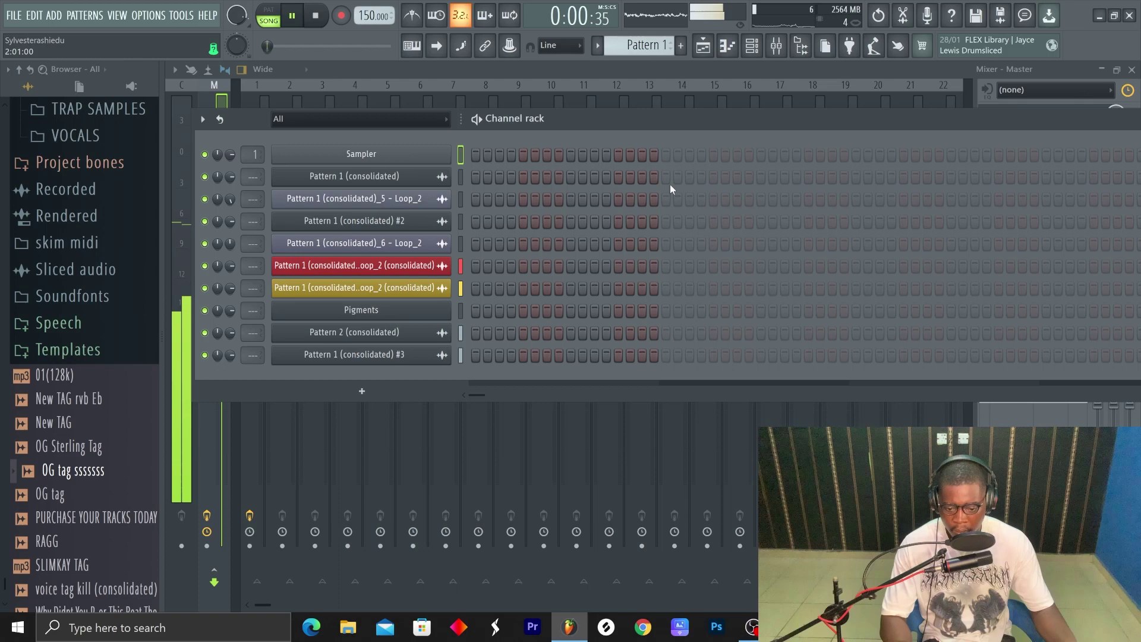
pyautogui.click(702, 46)
# - Paint copies of the Track 1 clip and Pattern 1 (consolidated) #3 at bar 25
pyautogui.press('space')
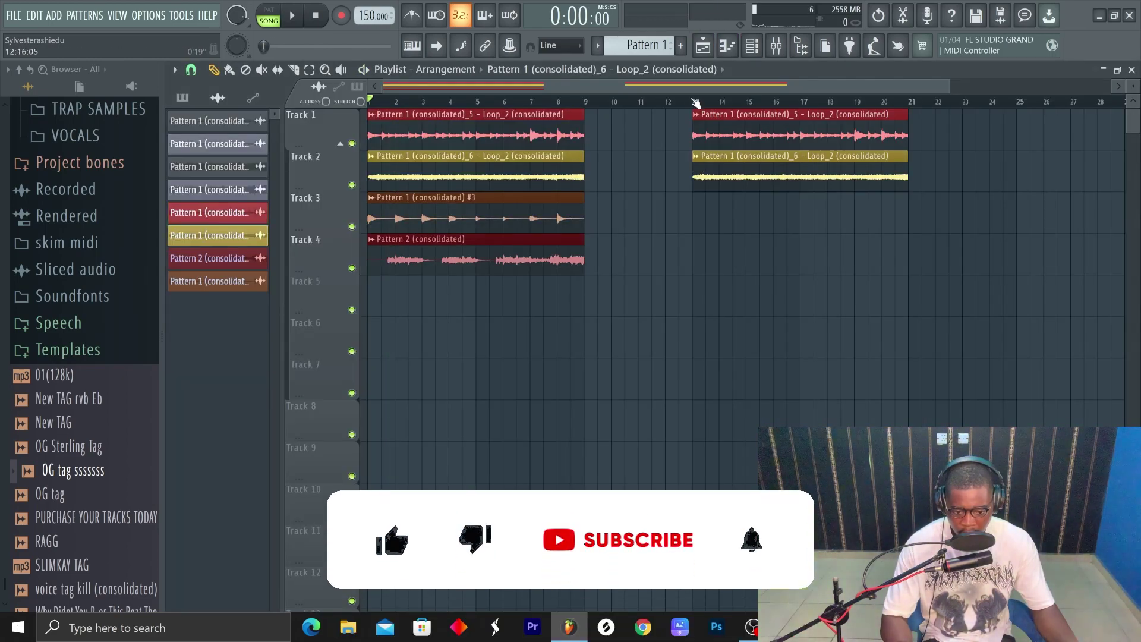
pyautogui.press('space')
pyautogui.scroll(-2, 700, 107)
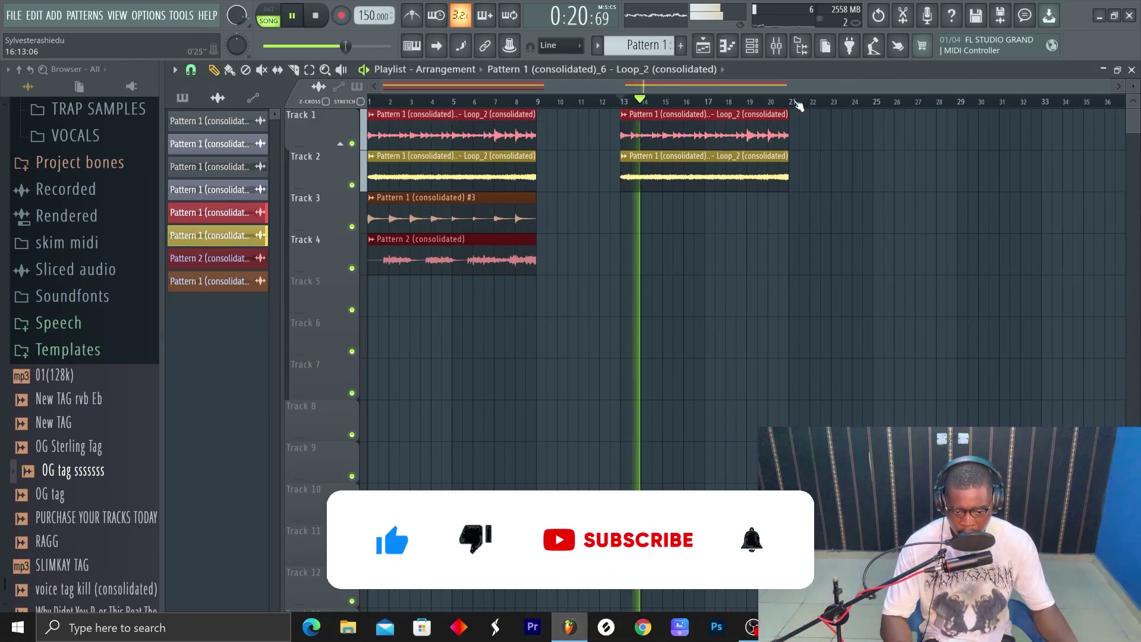
pyautogui.click(876, 135)
pyautogui.scroll(-2, 707, 184)
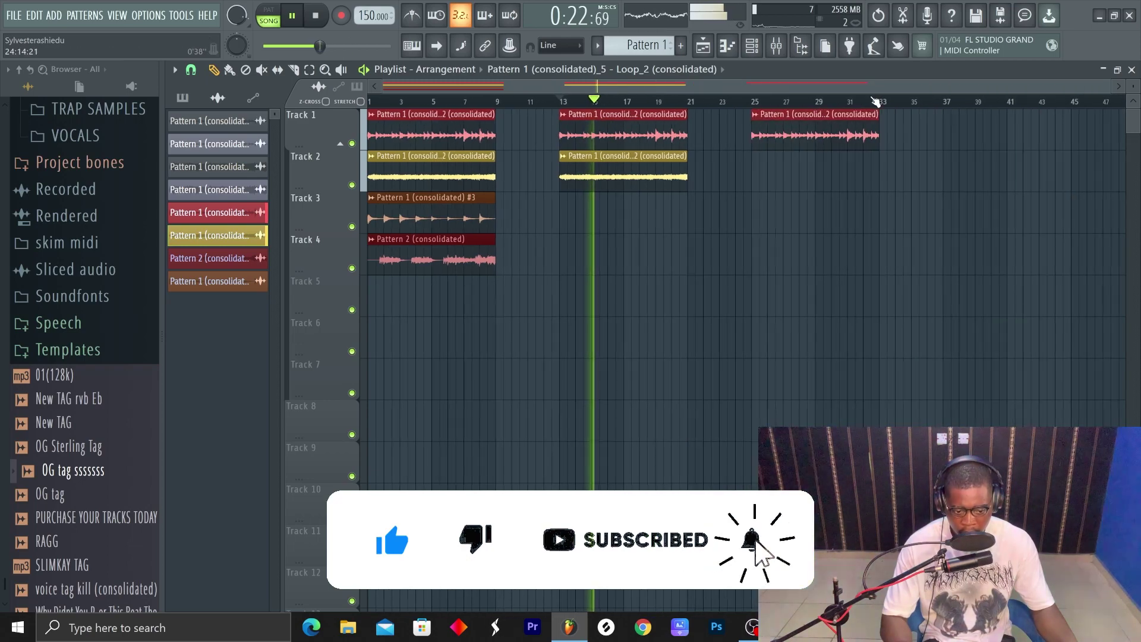
pyautogui.click(482, 208)
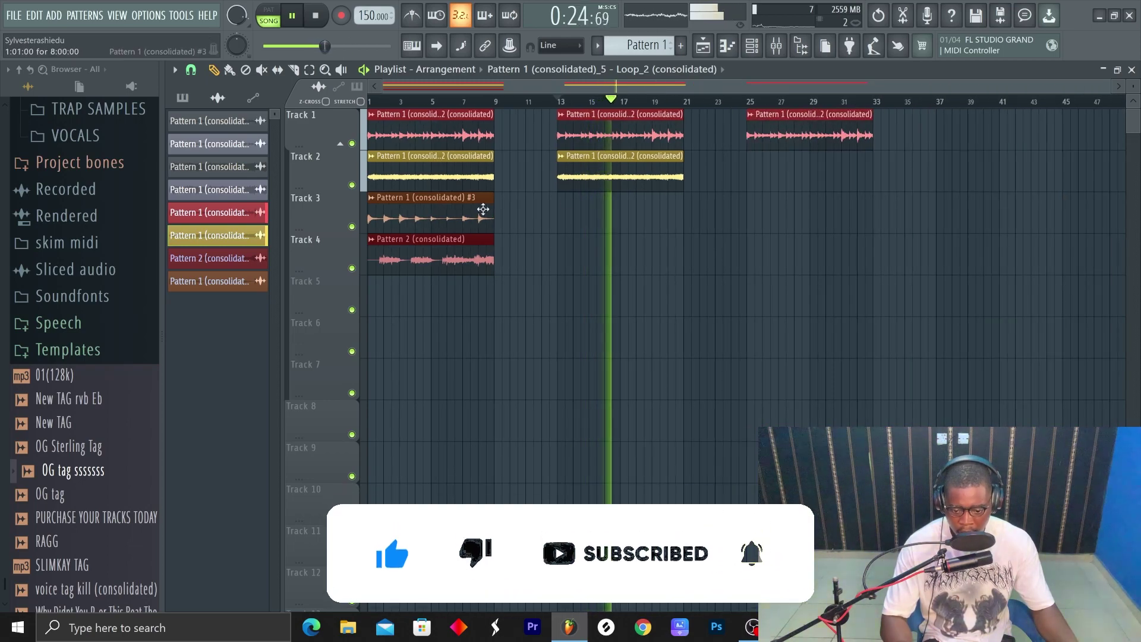
pyautogui.click(750, 214)
pyautogui.click(751, 102)
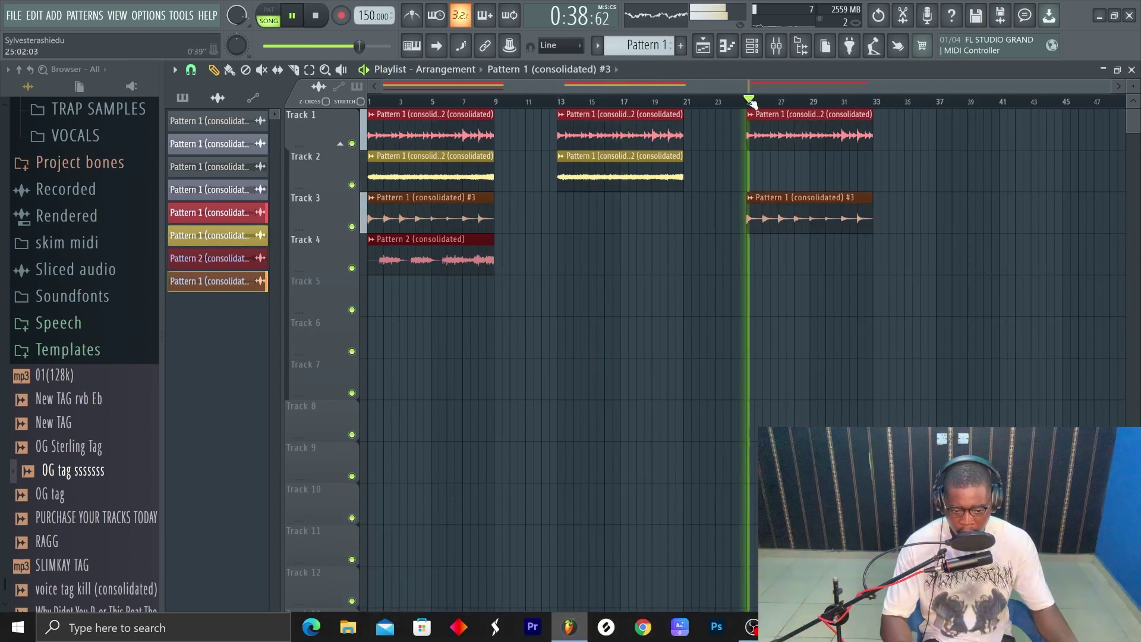
pyautogui.moveTo(1108, 83); pyautogui.dragTo(1117, 84)
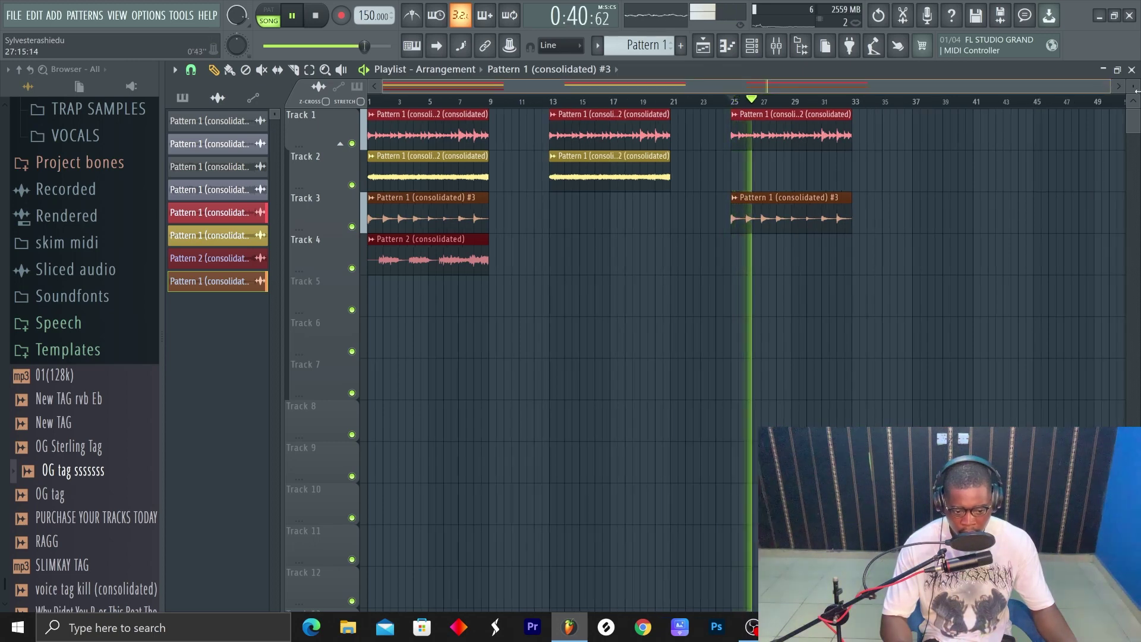
# - Place Pattern 2 (consolidated) on Track 4 and the Track 1 clip at bar 37
pyautogui.click(921, 261)
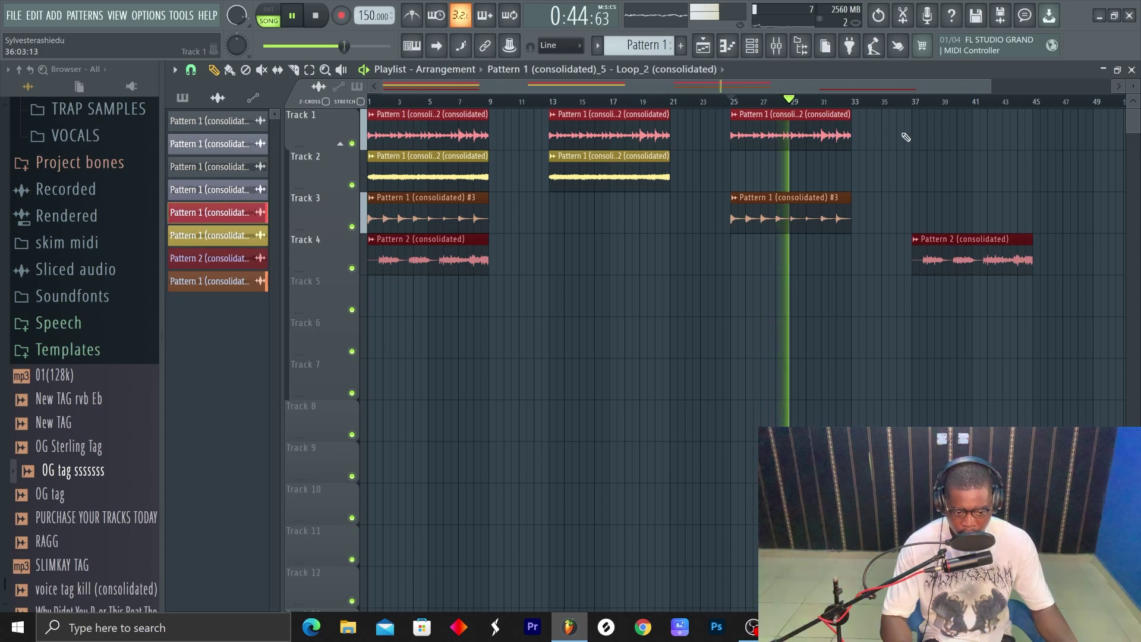
pyautogui.click(937, 121)
pyautogui.scroll(-2, 938, 109)
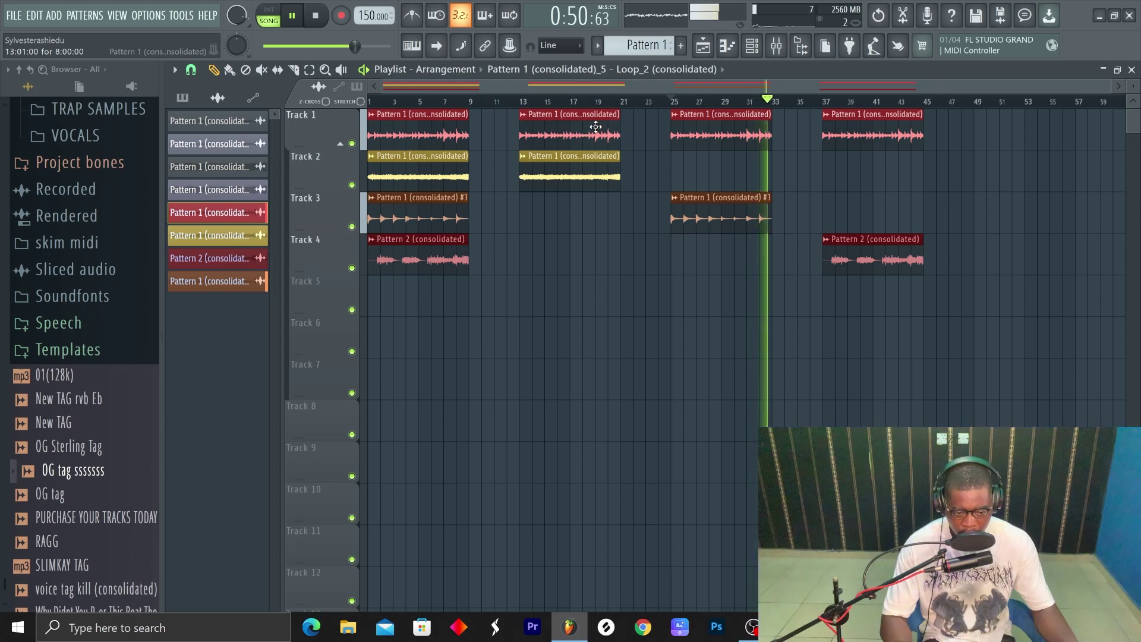
pyautogui.click(824, 102)
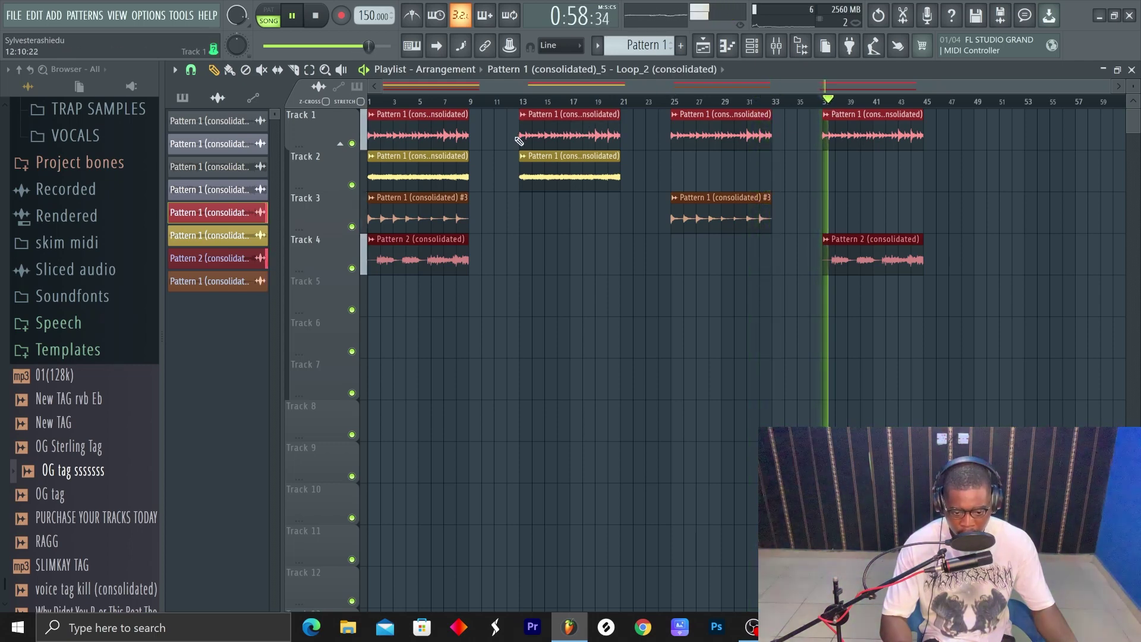
# - Place a Pattern 1 clip on Track 1 at bar 49, removing misplaced clips
pyautogui.click(999, 142)
pyautogui.scroll(-1, 988, 105)
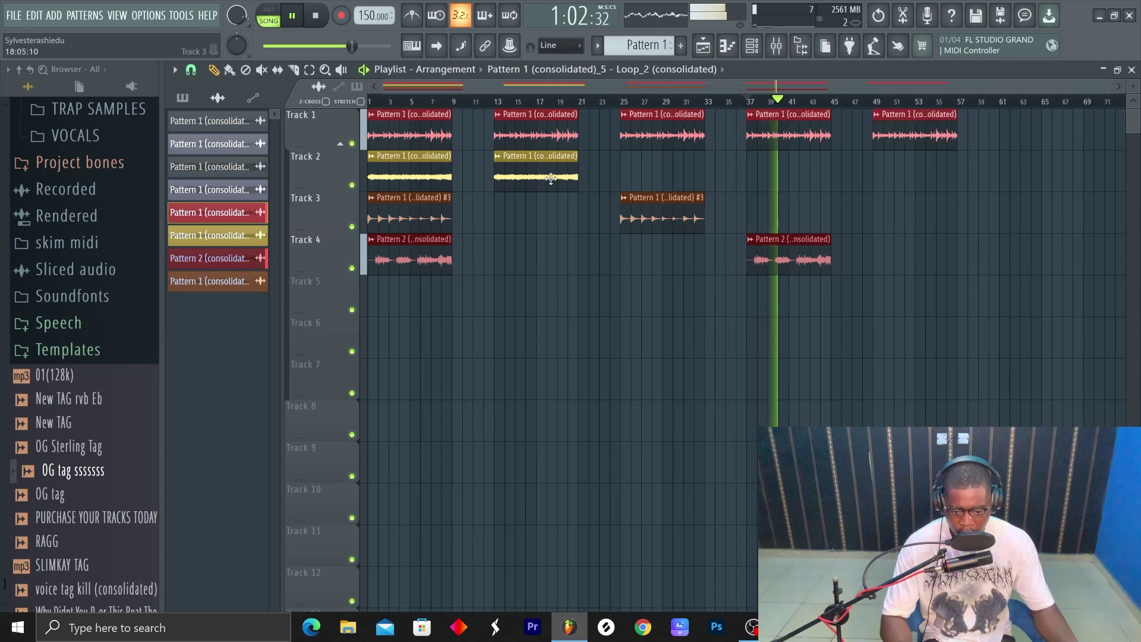
pyautogui.click(882, 175)
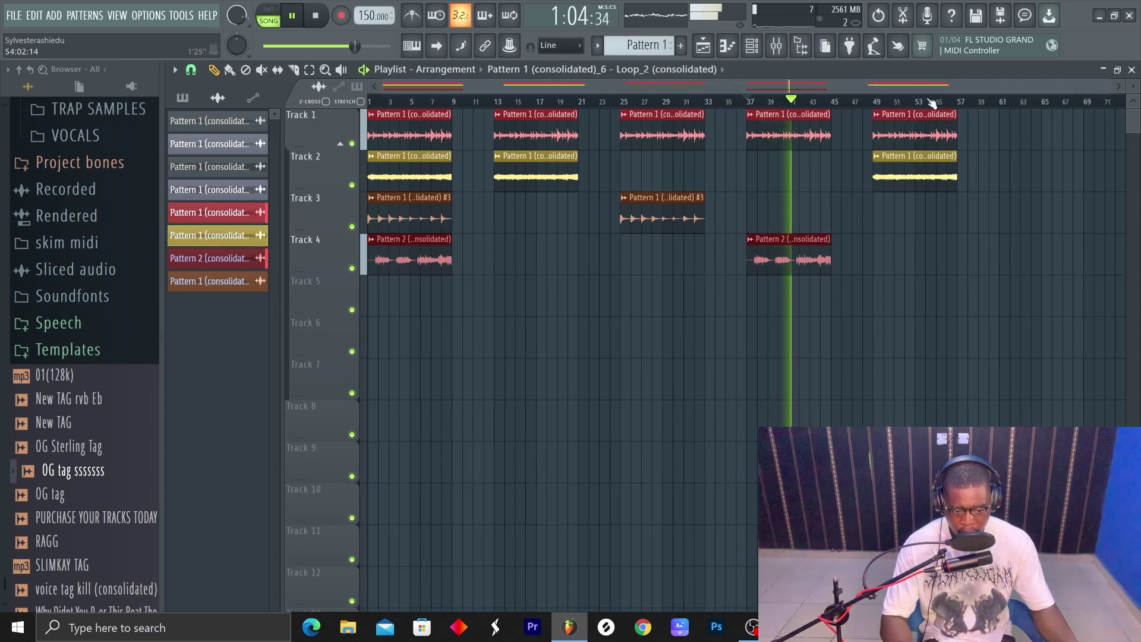
pyautogui.rightClick(906, 130)
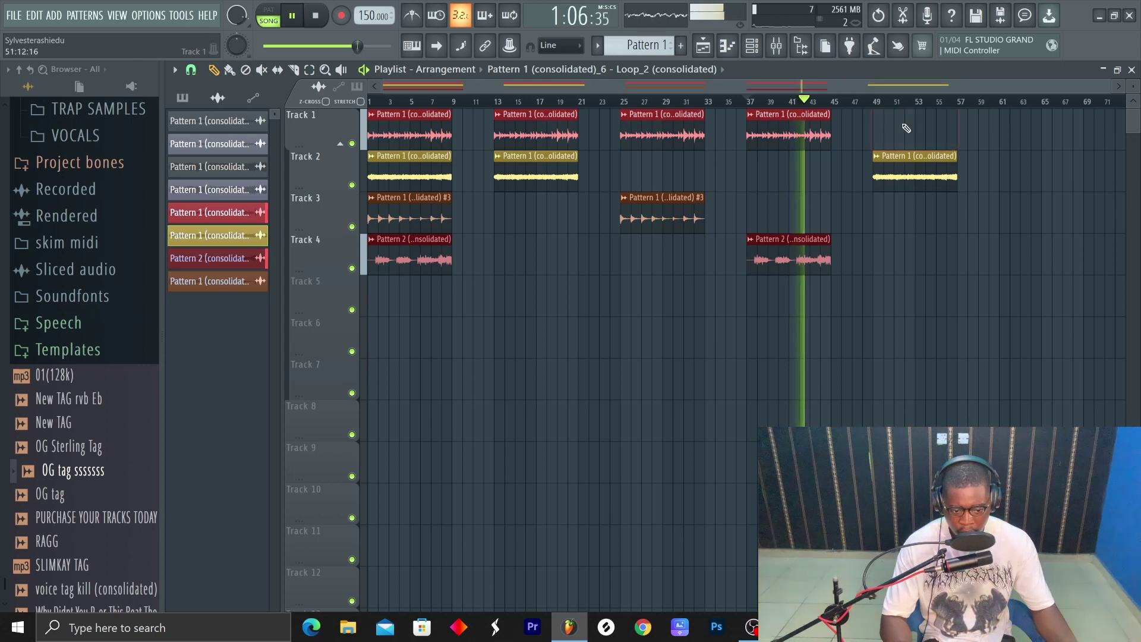
pyautogui.click(874, 130)
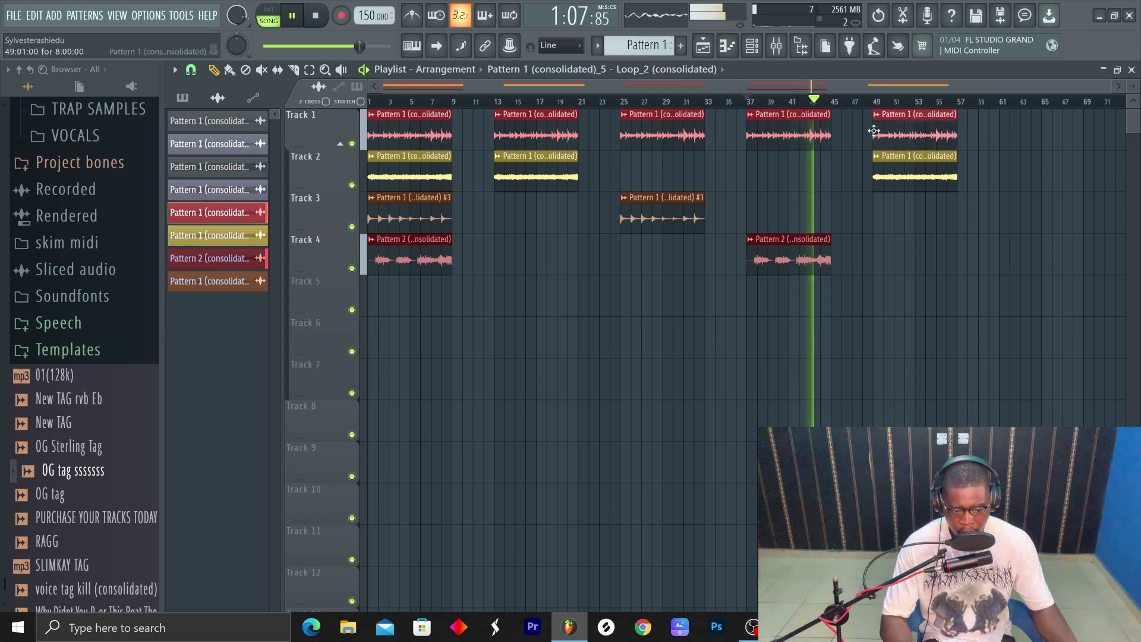
pyautogui.rightClick(919, 175)
# - Add Pattern 1 at bar 61, Pattern 1 #3 at bar 73, Pattern 2 at bar 85
pyautogui.click(999, 183)
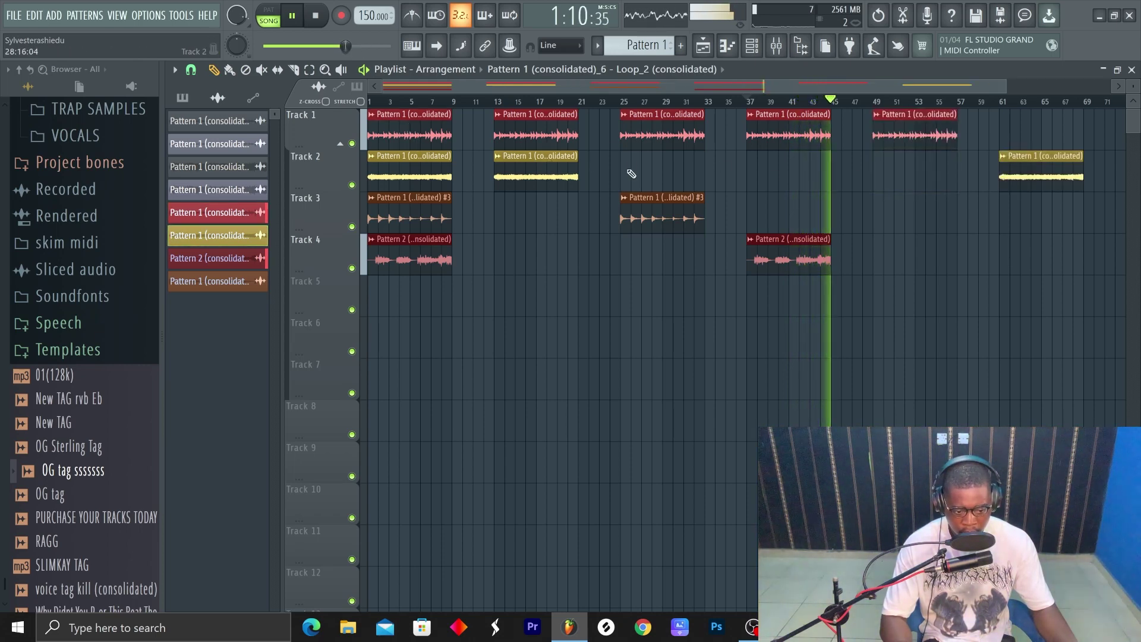
pyautogui.keyDown('ctrl'); pyautogui.scroll(-2, 1045, 214); pyautogui.keyUp('ctrl')
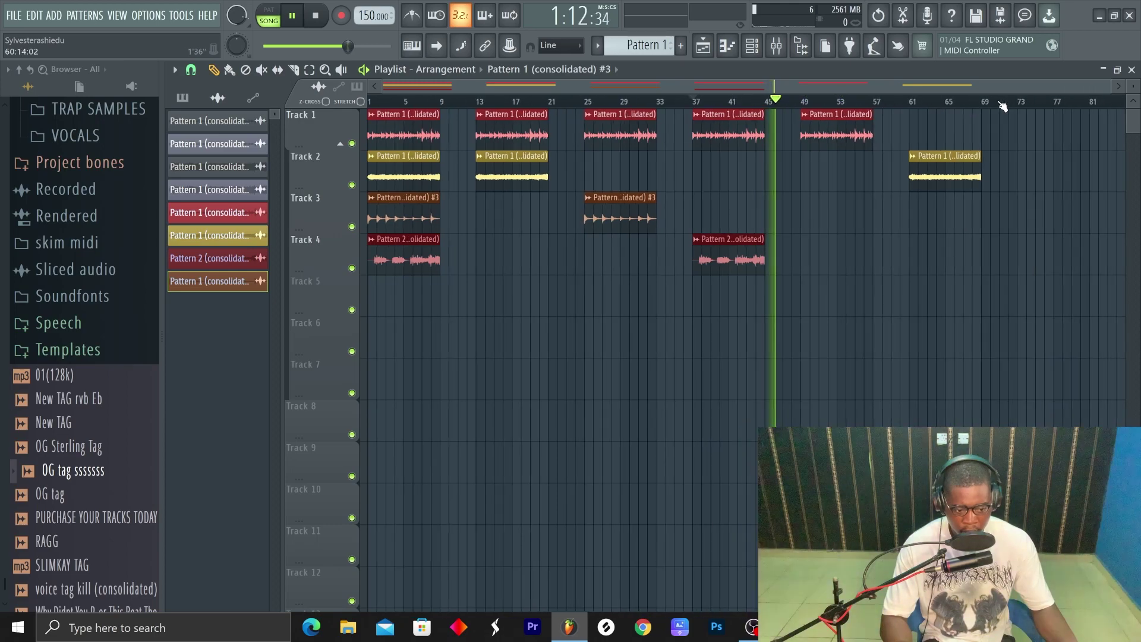
pyautogui.click(1029, 214)
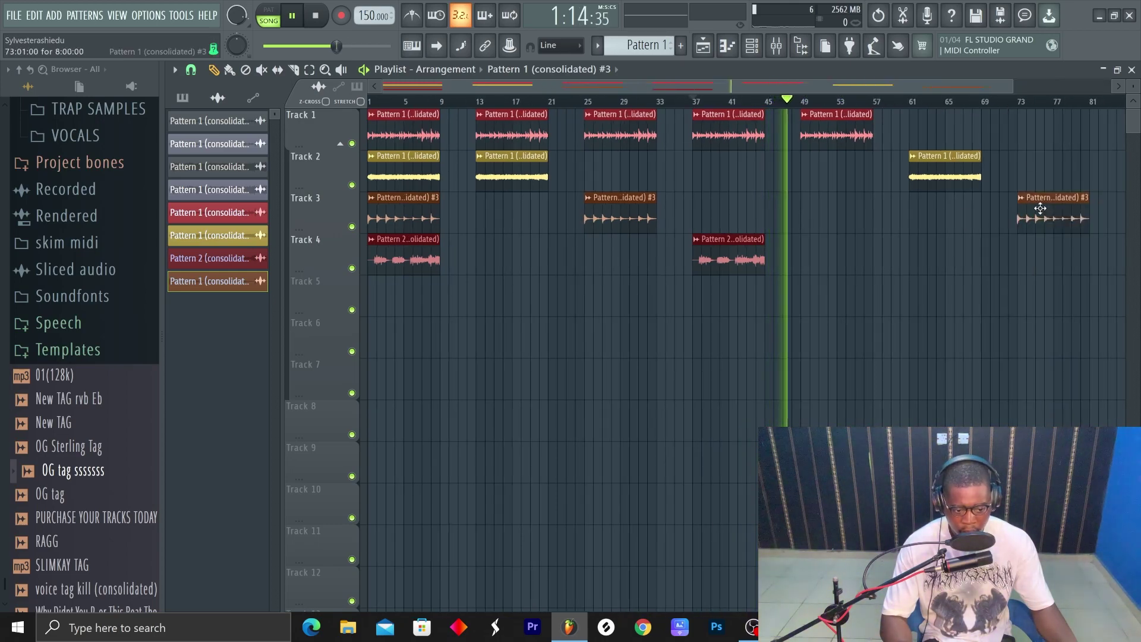
pyautogui.click(757, 241)
pyautogui.keyDown('ctrl'); pyautogui.scroll(-1, 988, 106); pyautogui.keyUp('ctrl')
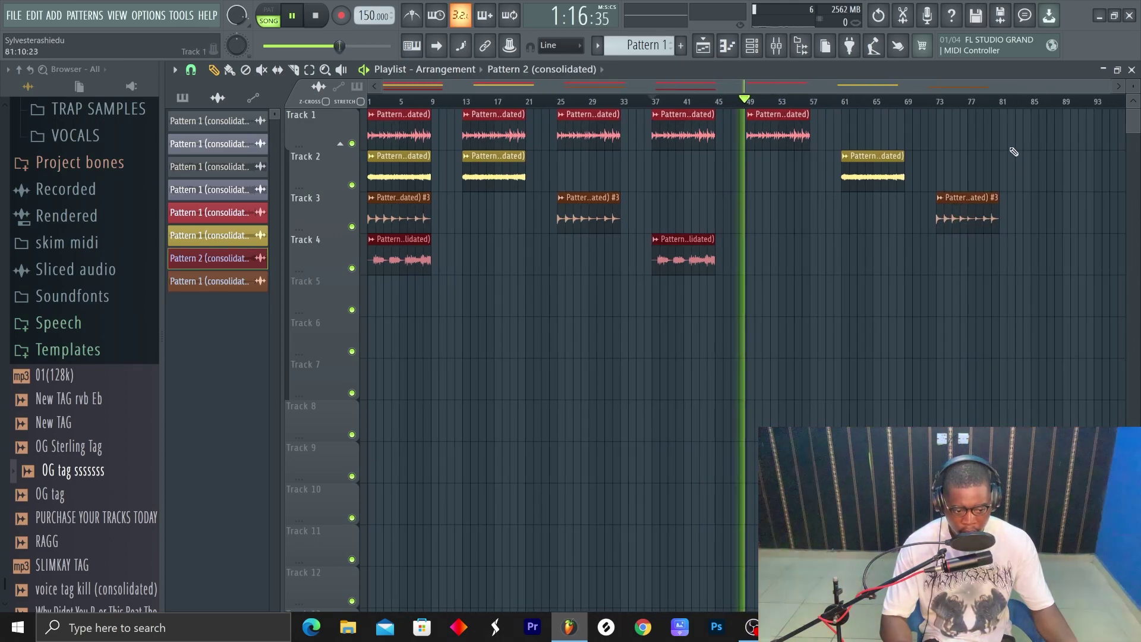
pyautogui.click(1062, 259)
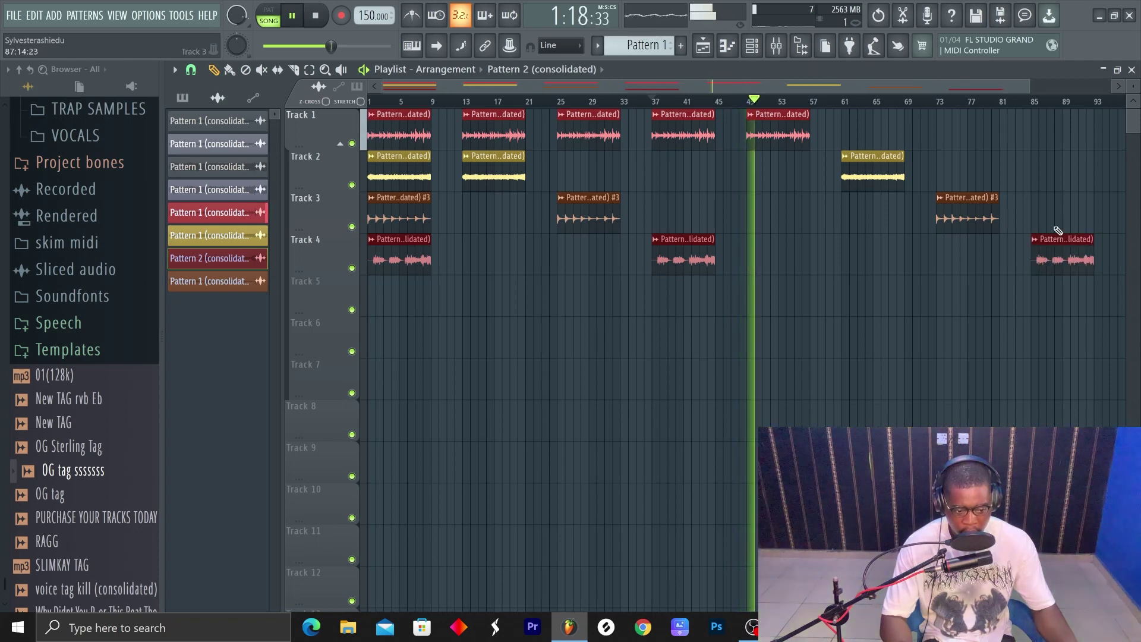
# - Stop playback and select every clip across bars 1 to 93
pyautogui.press('space')
pyautogui.keyDown('ctrl'); pyautogui.scroll(-1, 915, 111); pyautogui.keyUp('ctrl')
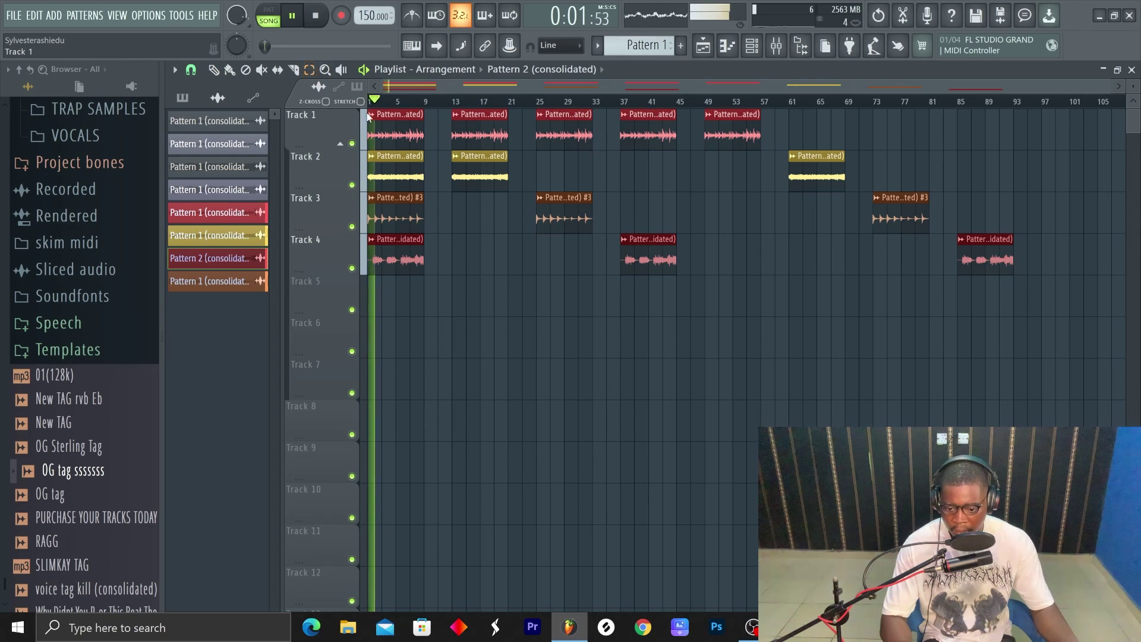
pyautogui.moveTo(368, 116); pyautogui.dragTo(1014, 260)
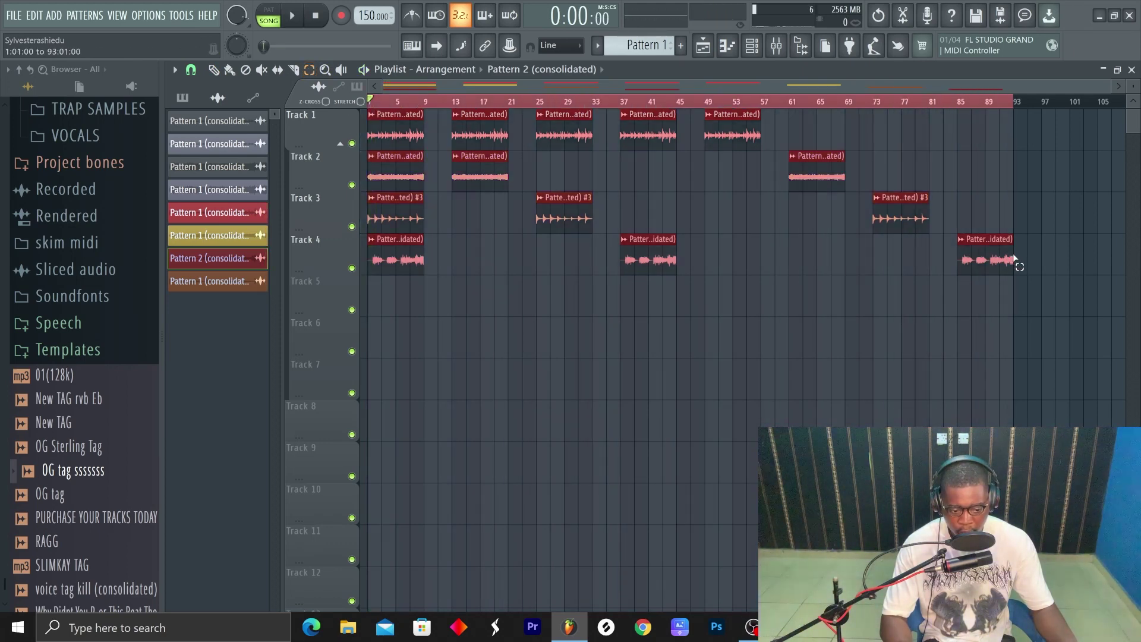
# - Render the selected bars 1–93 into one consolidated audio clip on Track 1 and play it
pyautogui.hotkey('ctrl', 'r')
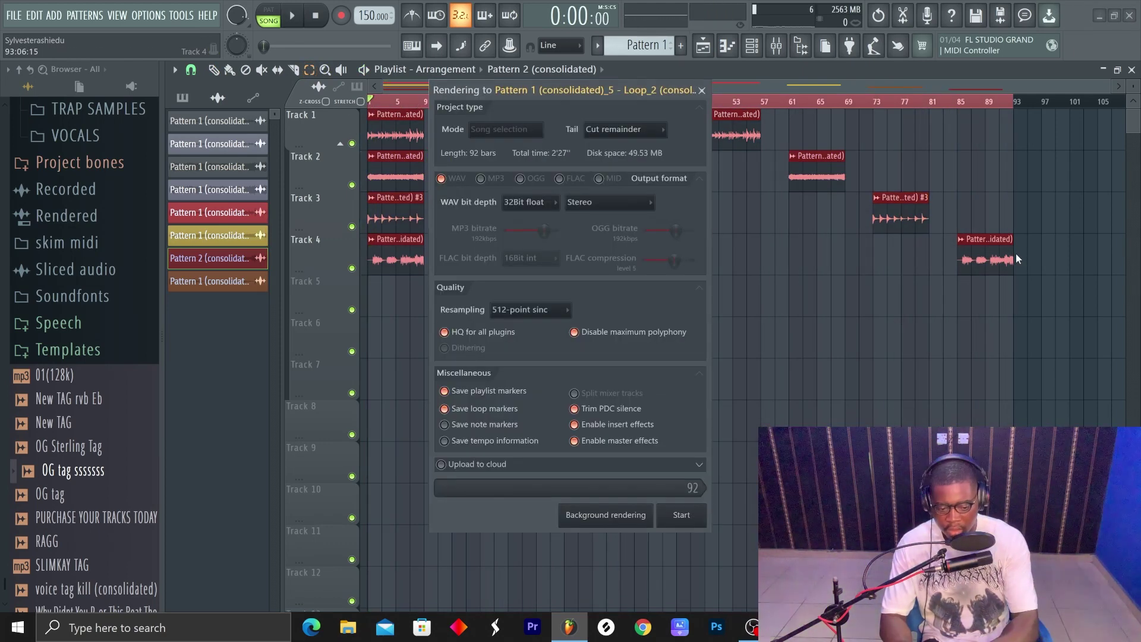
pyautogui.click(681, 514)
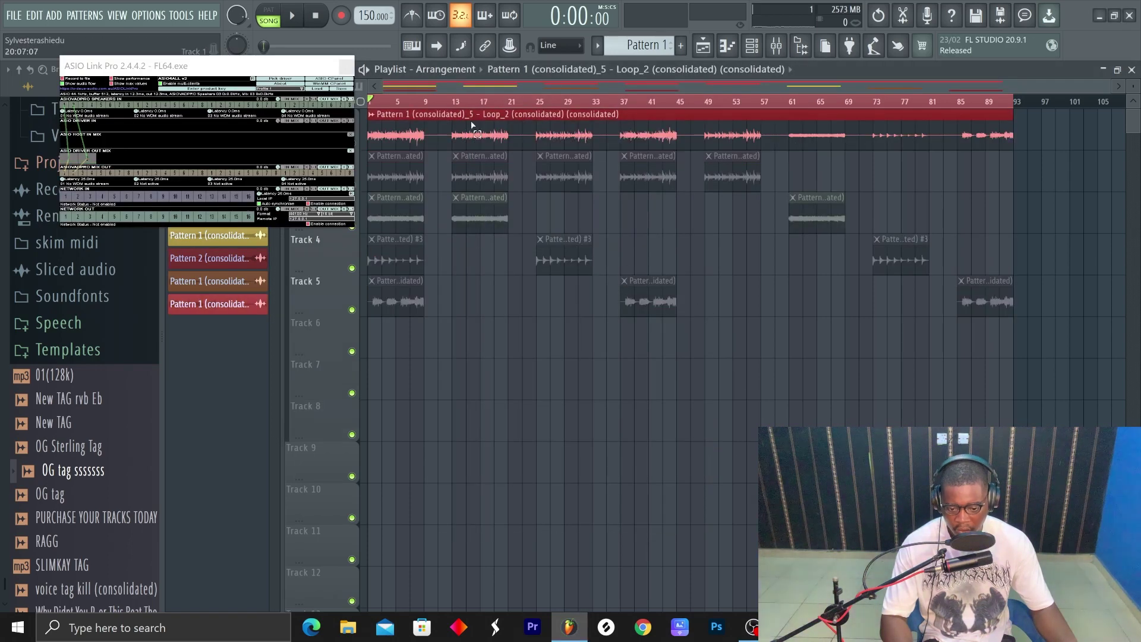
pyautogui.click(347, 67)
pyautogui.press('space')
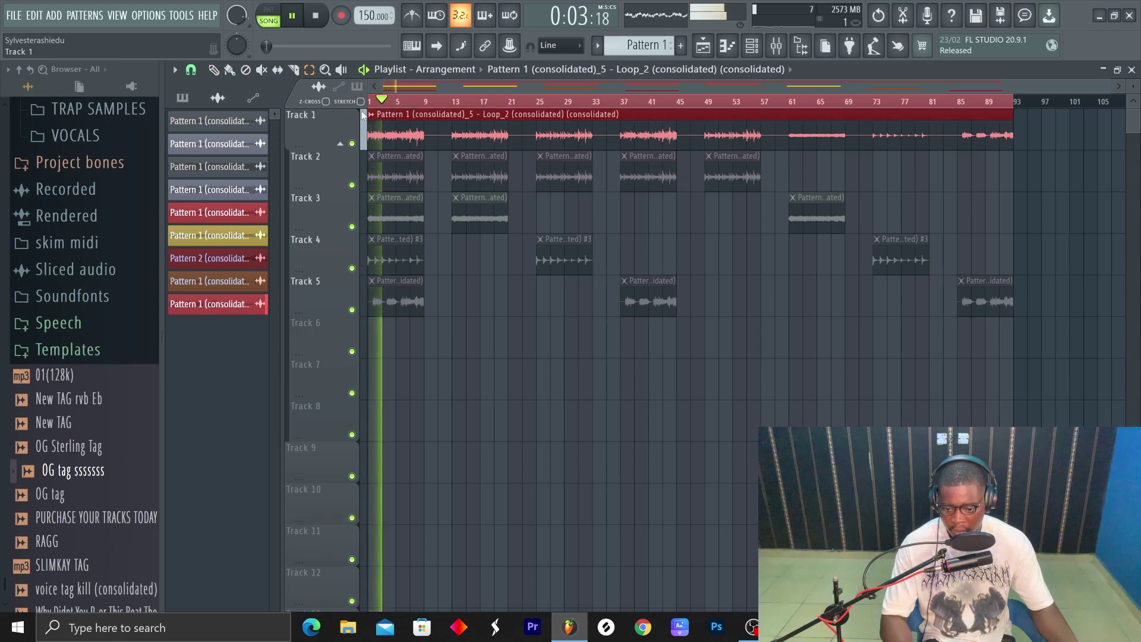
# - Open the consolidated clip's channel settings and try lowering its pitch by 200 cents
pyautogui.click(372, 120)
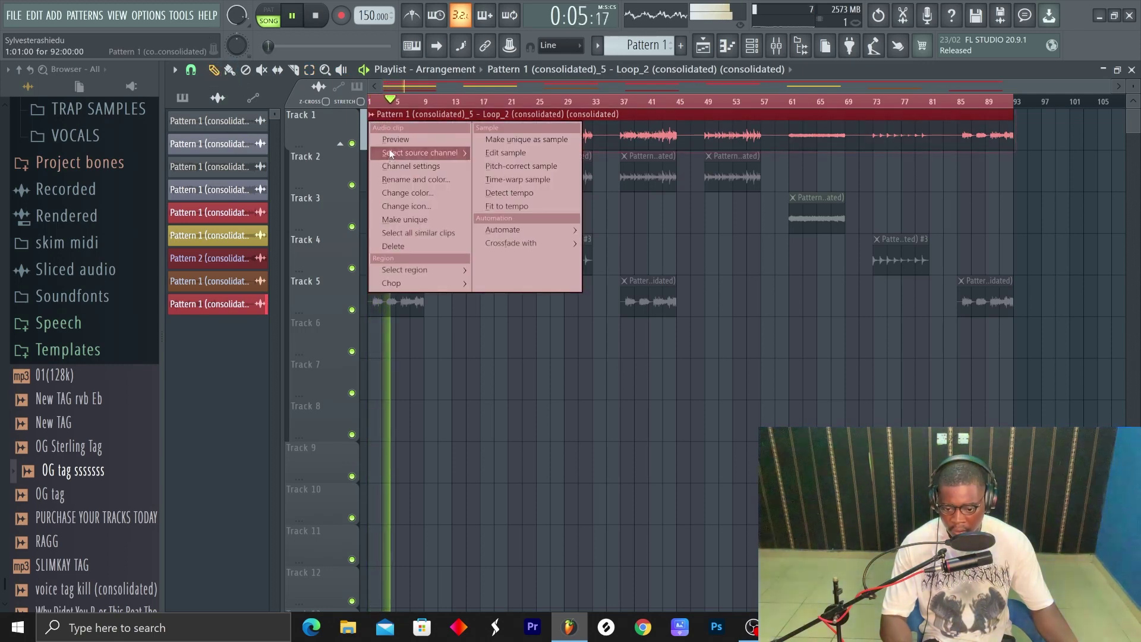
pyautogui.moveTo(392, 172); pyautogui.dragTo(611, 222)
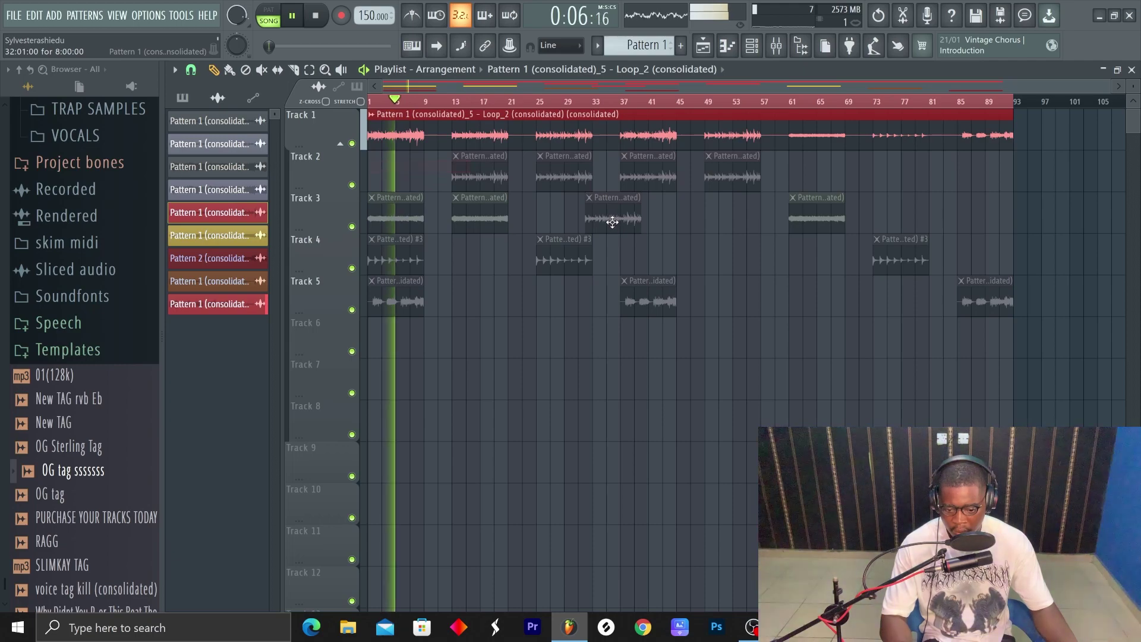
pyautogui.click(372, 114)
pyautogui.click(432, 160)
pyautogui.press('space')
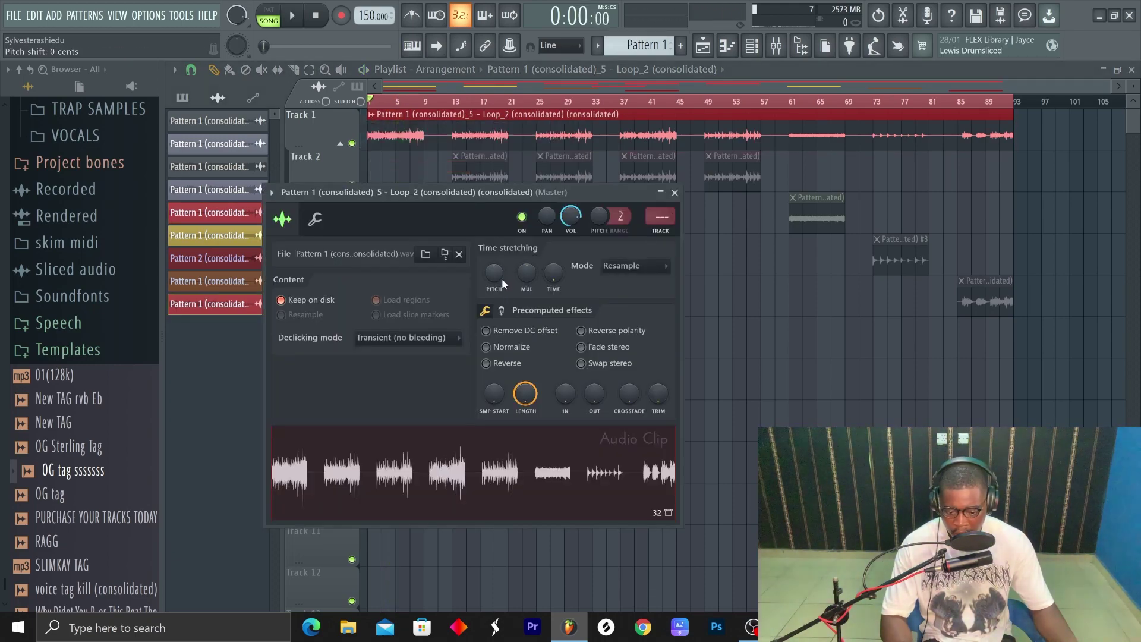
pyautogui.moveTo(501, 278); pyautogui.dragTo(501, 289)
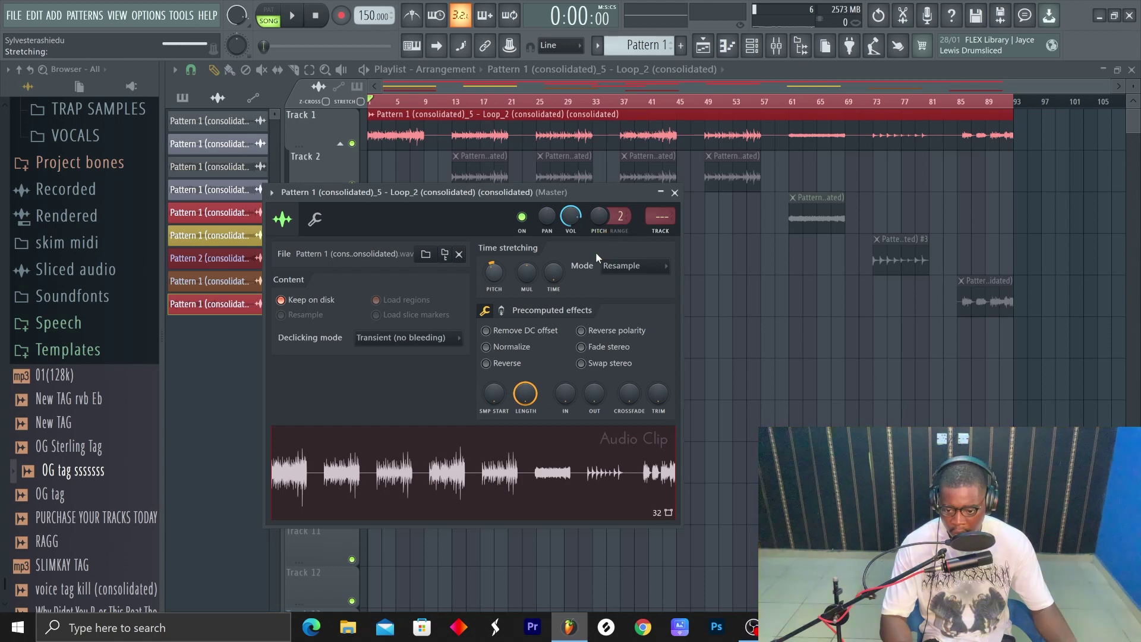
pyautogui.press('space')
pyautogui.click(674, 192)
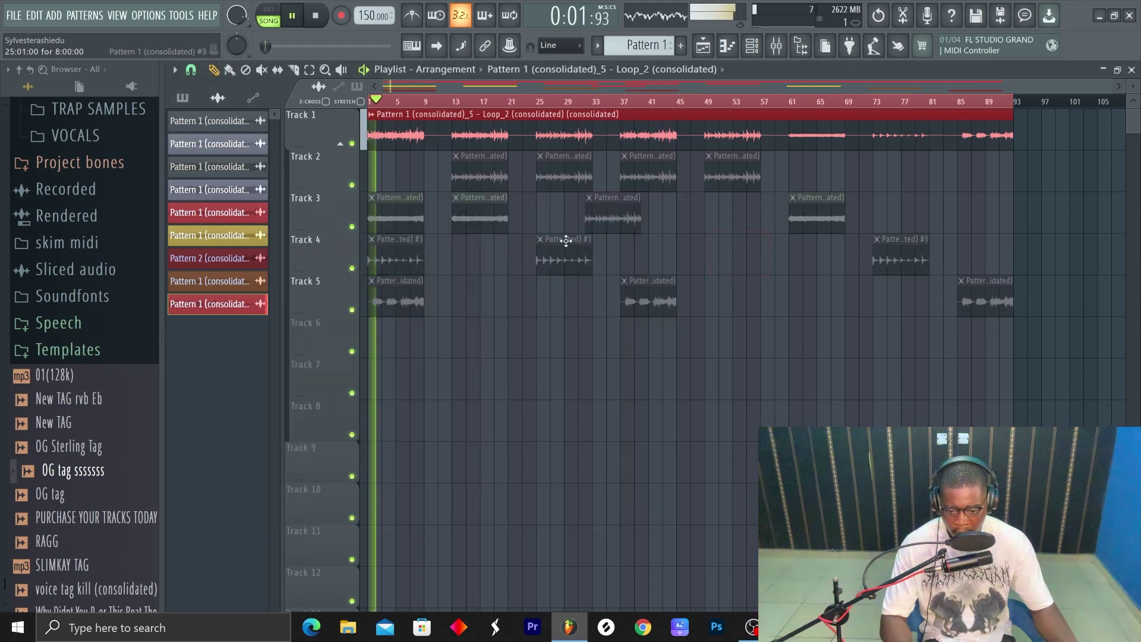
# - Reopen the clip settings, raise the pitch to +200 cents, and drop a clip on Track 8
pyautogui.click(371, 114)
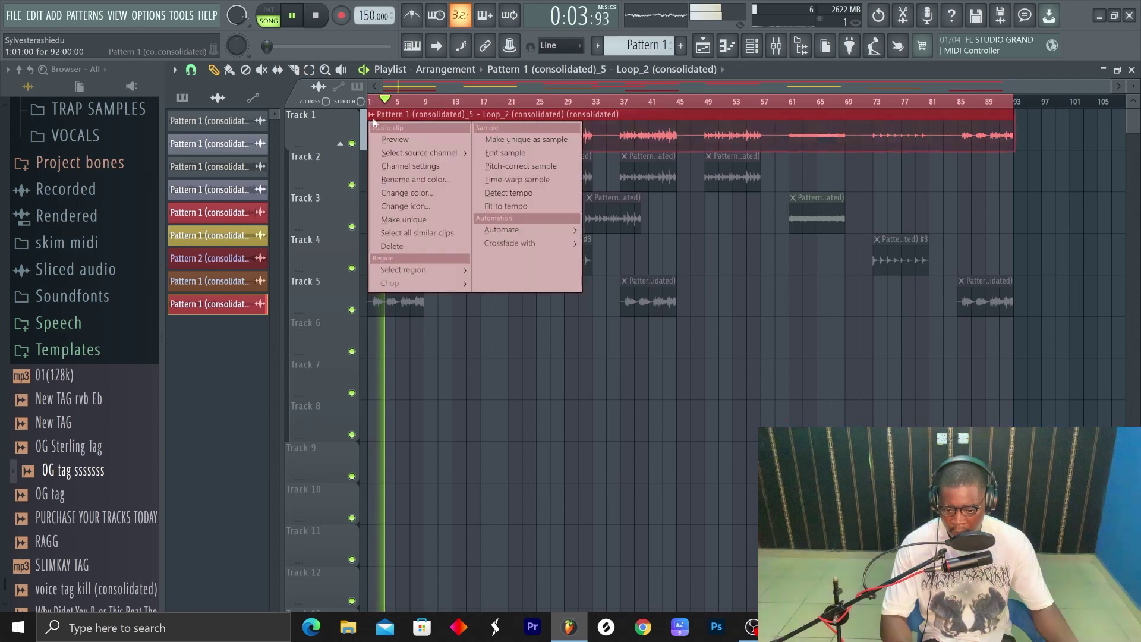
pyautogui.click(397, 162)
pyautogui.moveTo(496, 267); pyautogui.dragTo(497, 237)
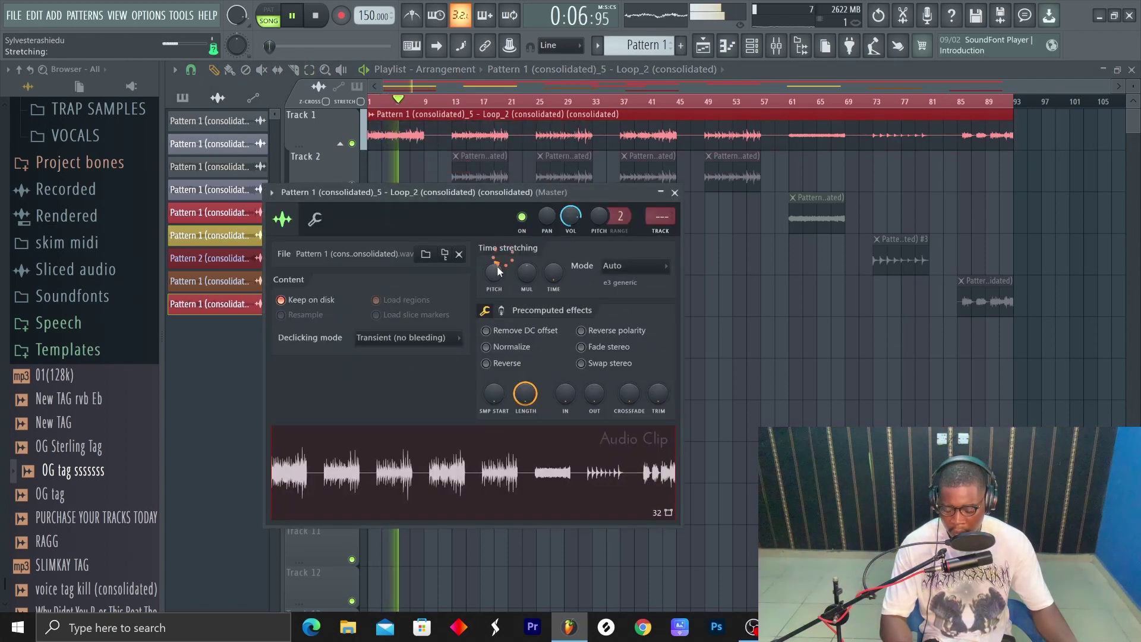
pyautogui.press('space')
pyautogui.press('space')
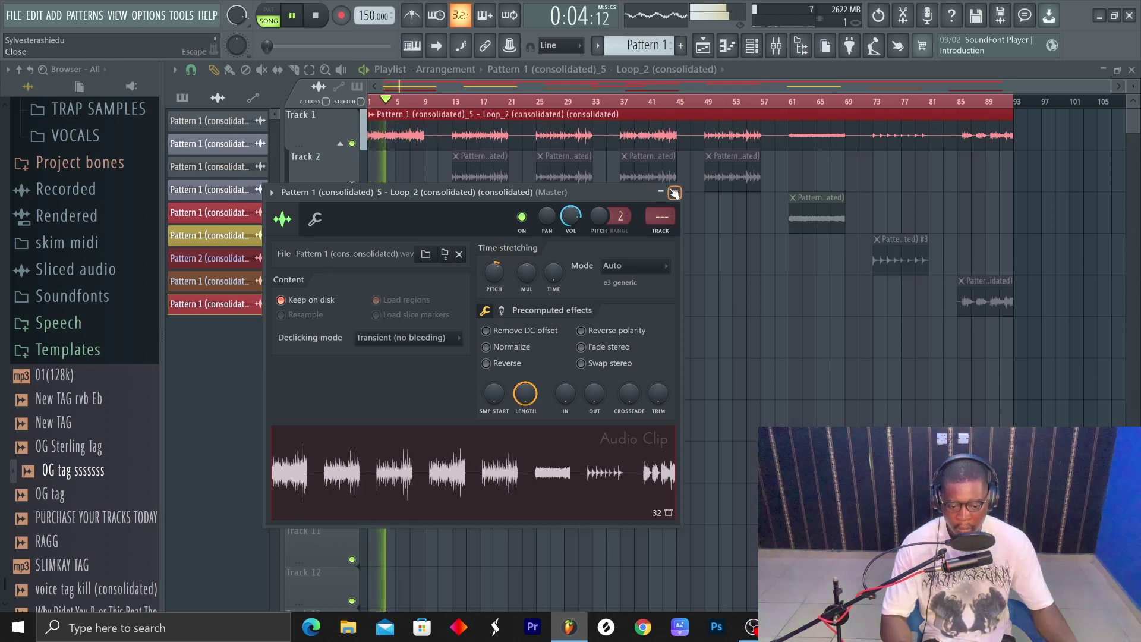
pyautogui.click(673, 193)
pyautogui.moveTo(708, 372); pyautogui.dragTo(628, 426)
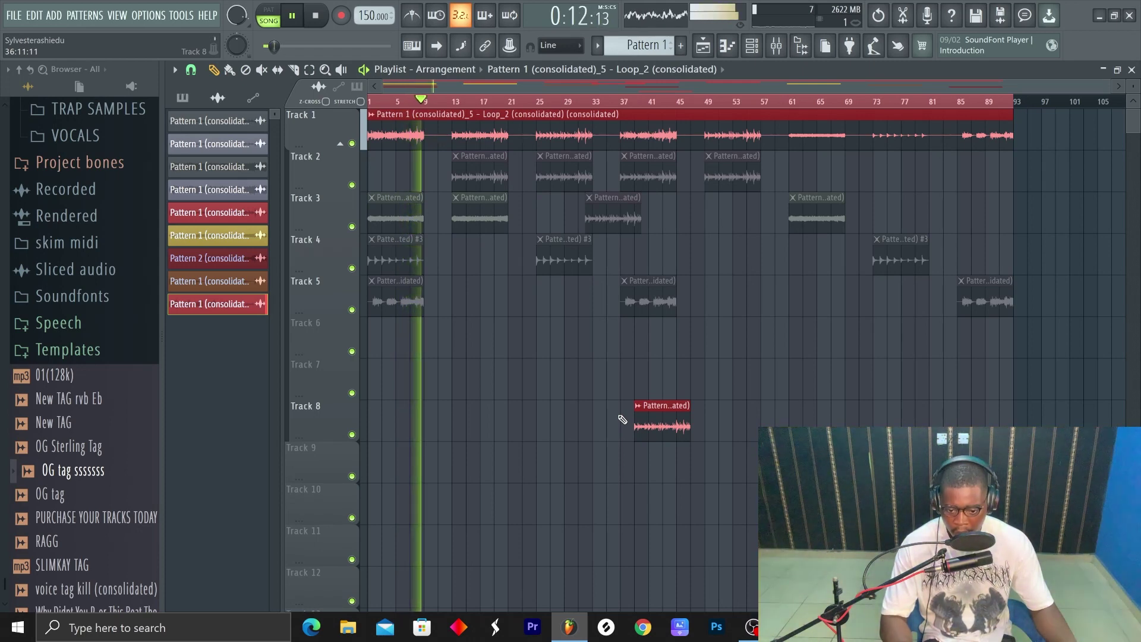
# - Stop playback with the playlist and the Track 8 clip near bar 39 showing
pyautogui.press('space')
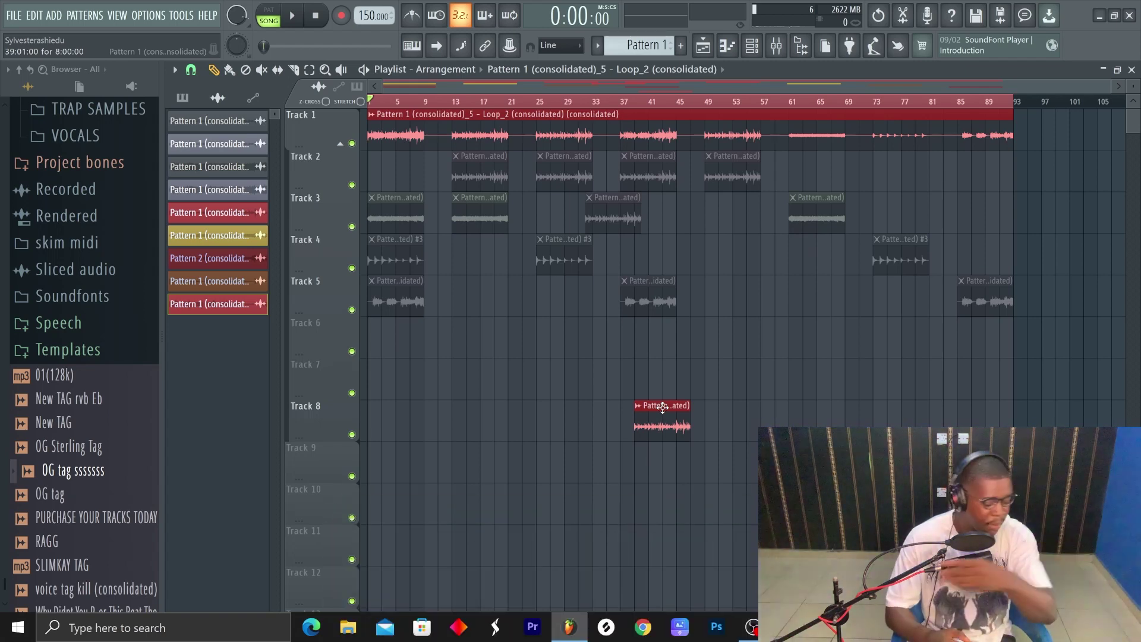
# - Delete the stray Track 8 clip and audition the song from bars 13, 25 and 36
pyautogui.press('space')
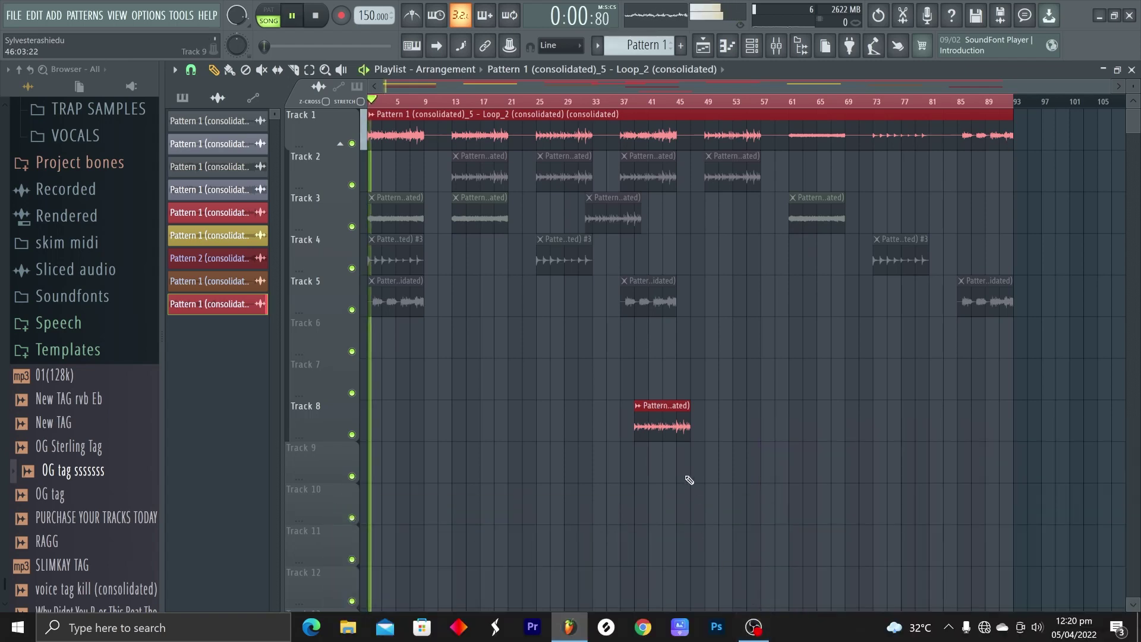
pyautogui.rightClick(675, 428)
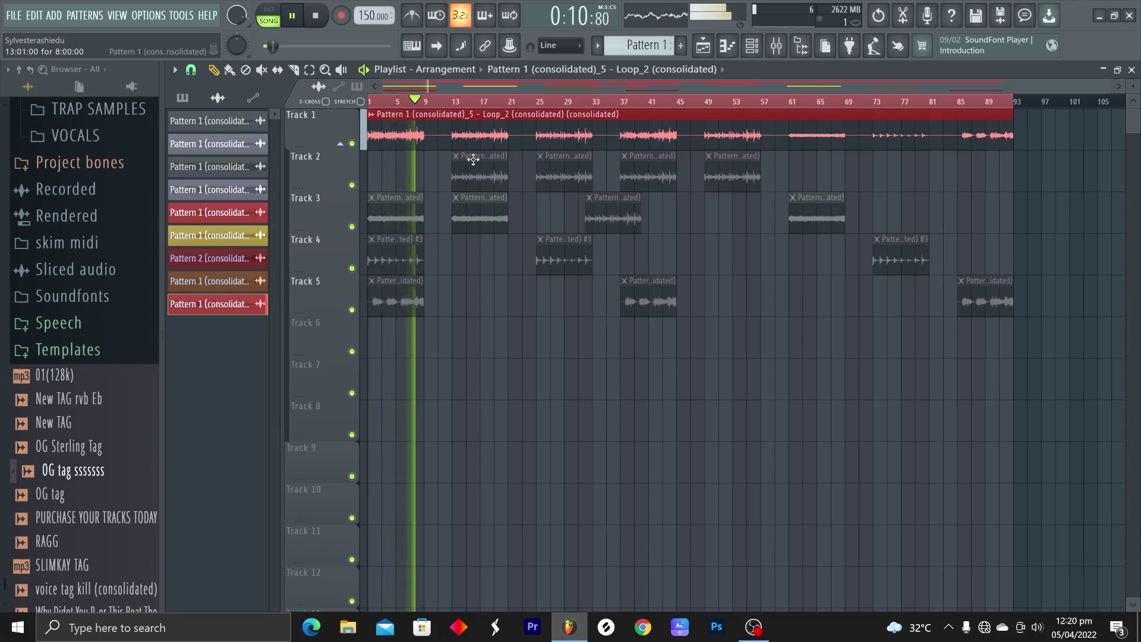
pyautogui.click(453, 101)
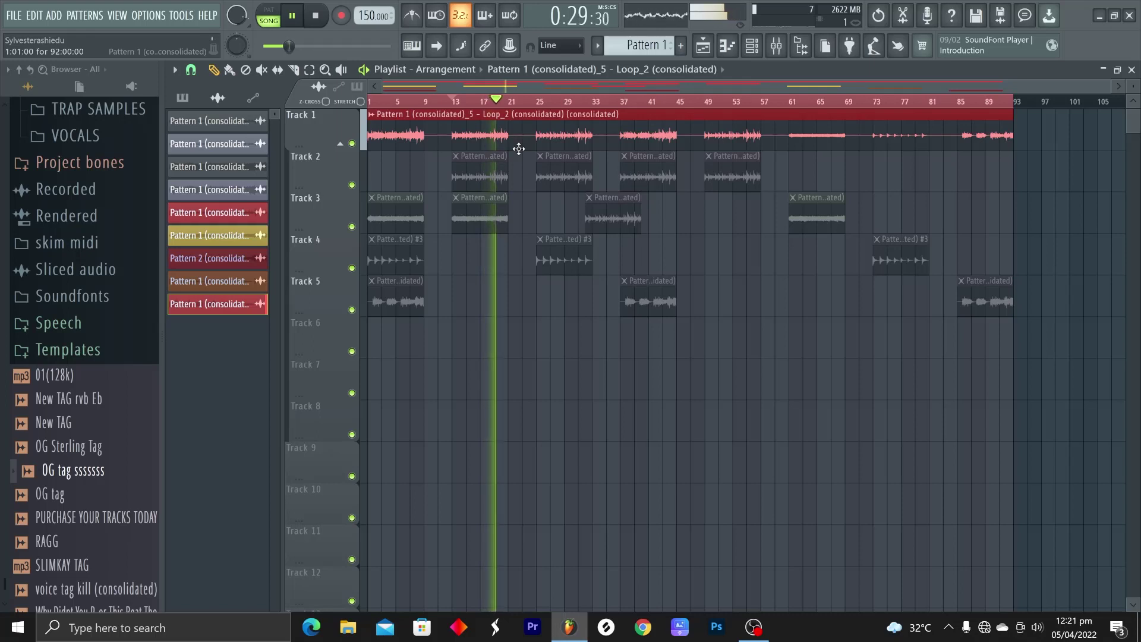
pyautogui.click(542, 103)
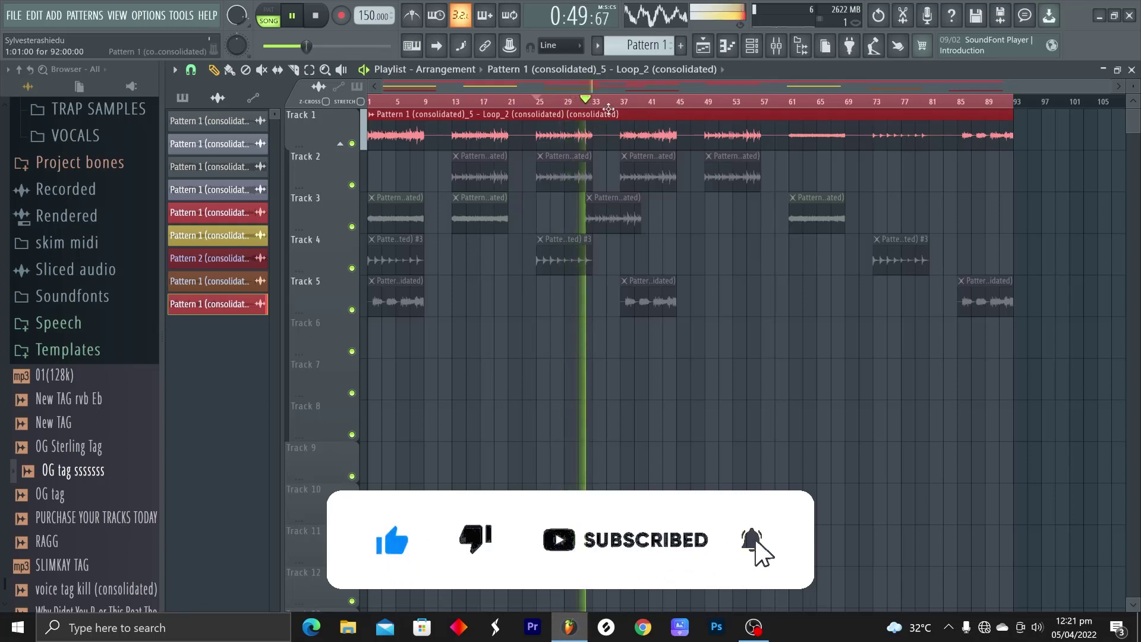
pyautogui.click(622, 102)
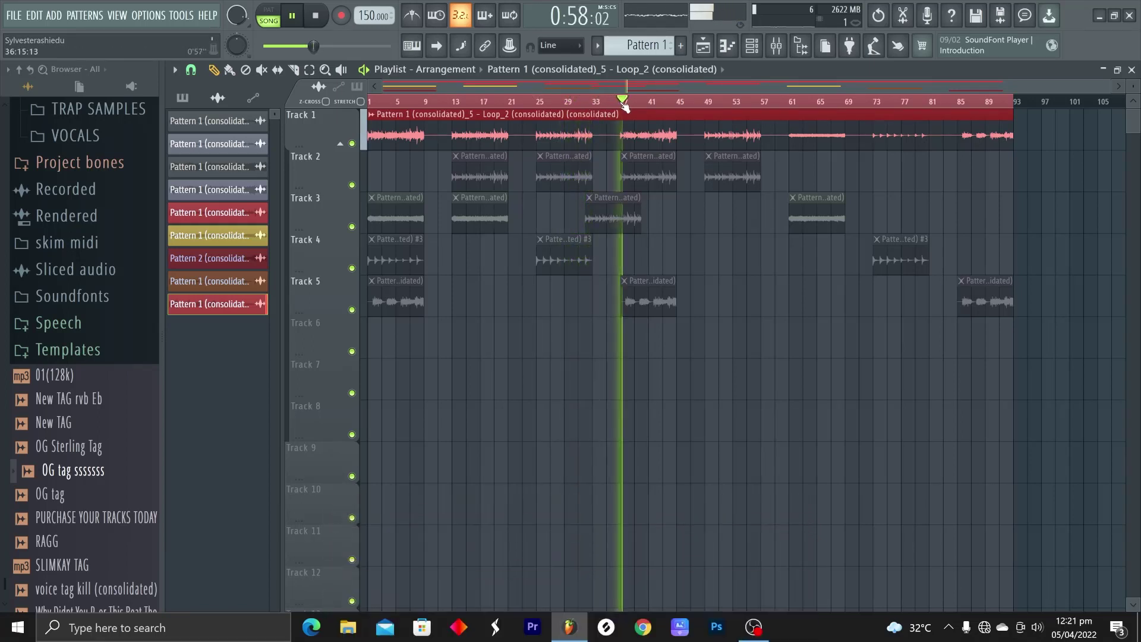